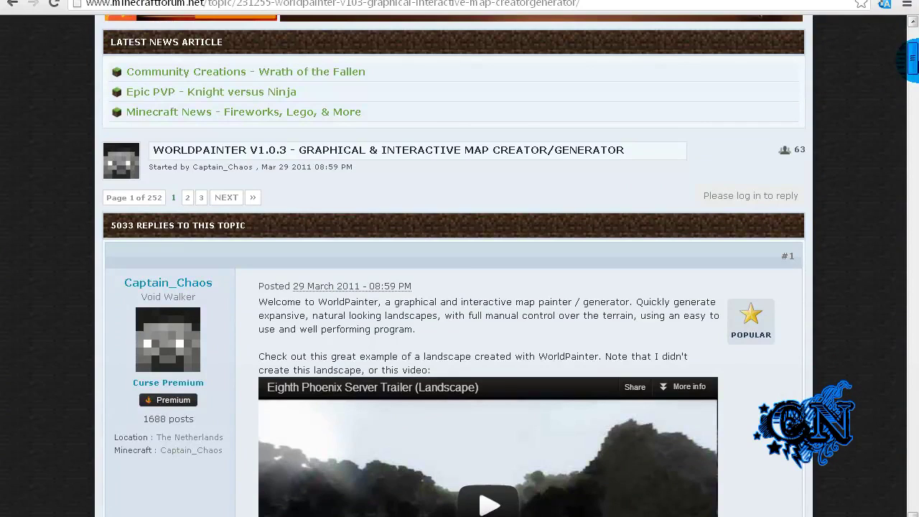
# - Start downloading the 32-bit Windows installer of WorldPainter from the forum thread's first post
pyautogui.scroll(-6, 460, 287)
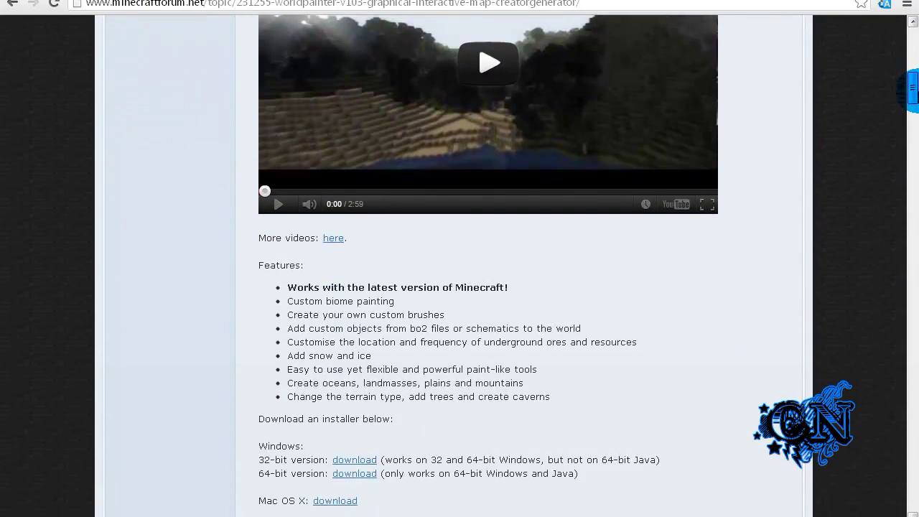
pyautogui.moveTo(918, 91); pyautogui.dragTo(916, 108)
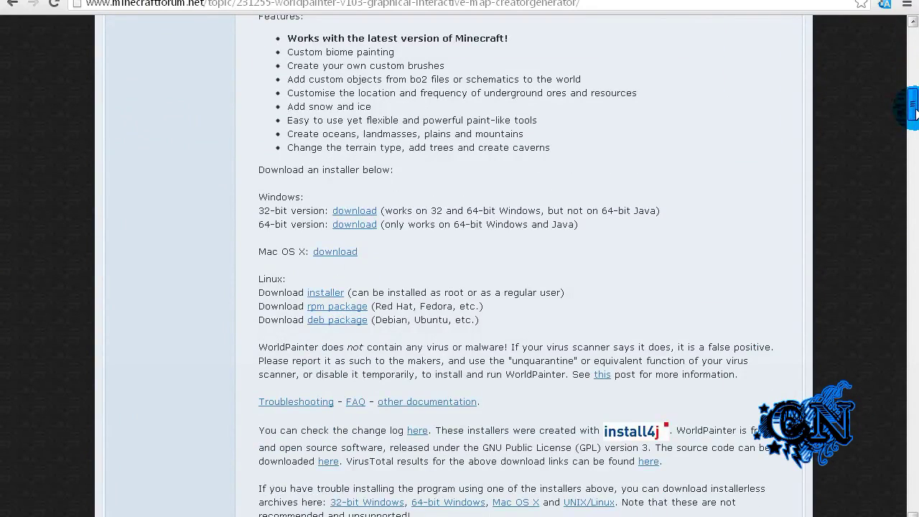
pyautogui.moveTo(915, 109); pyautogui.dragTo(915, 113)
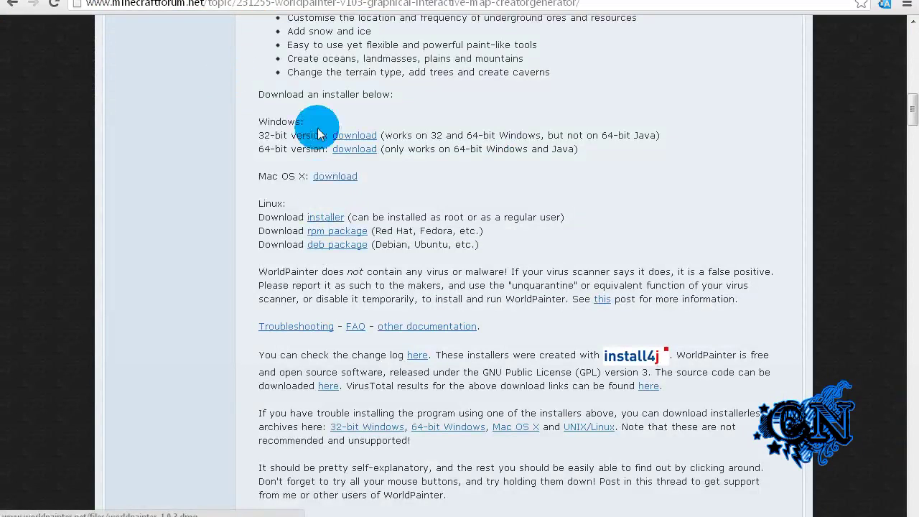
pyautogui.moveTo(911, 101)
pyautogui.mouseDown()
pyautogui.moveTo(913, 43)
pyautogui.moveTo(914, 115)
pyautogui.mouseUp()
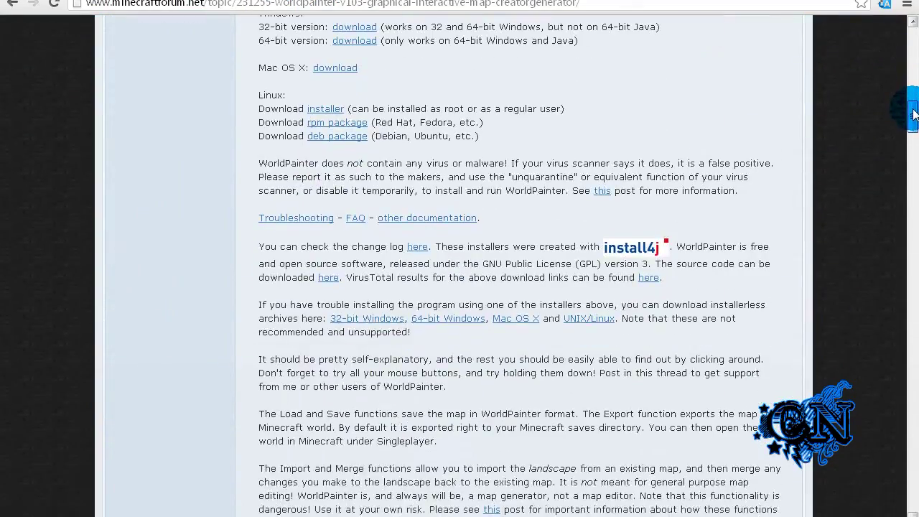
pyautogui.moveTo(913, 115); pyautogui.dragTo(913, 113)
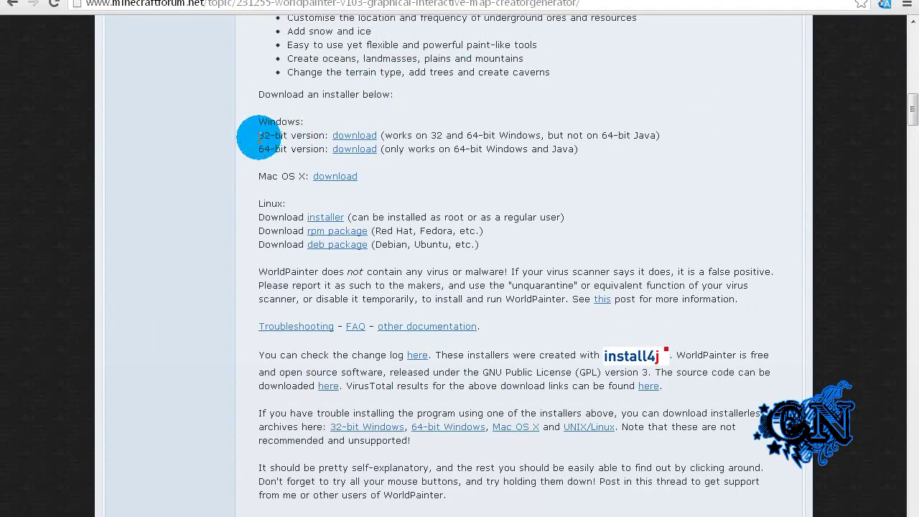
pyautogui.click(361, 141)
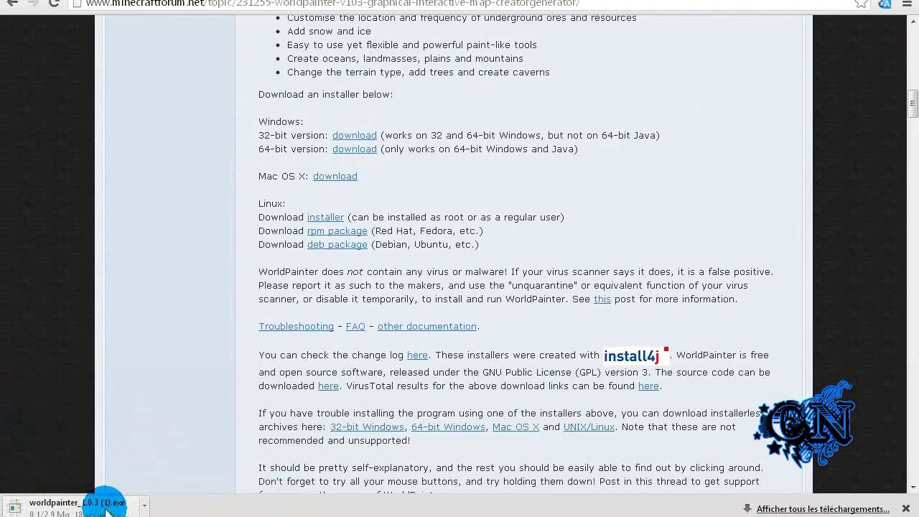
# - Cancel the running download of worldpainter_1.0.3 (1).exe and dismiss the browser's download bar
pyautogui.rightClick(108, 506)
pyautogui.click(123, 498)
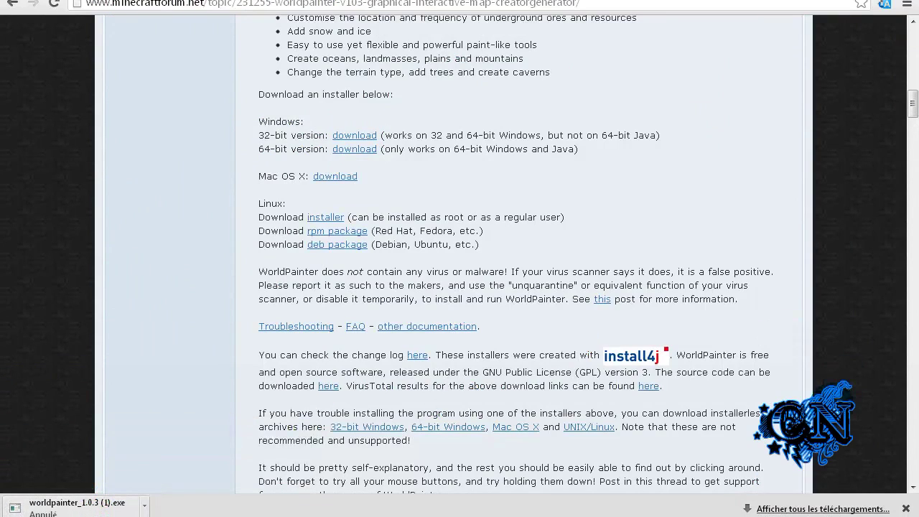
pyautogui.click(907, 508)
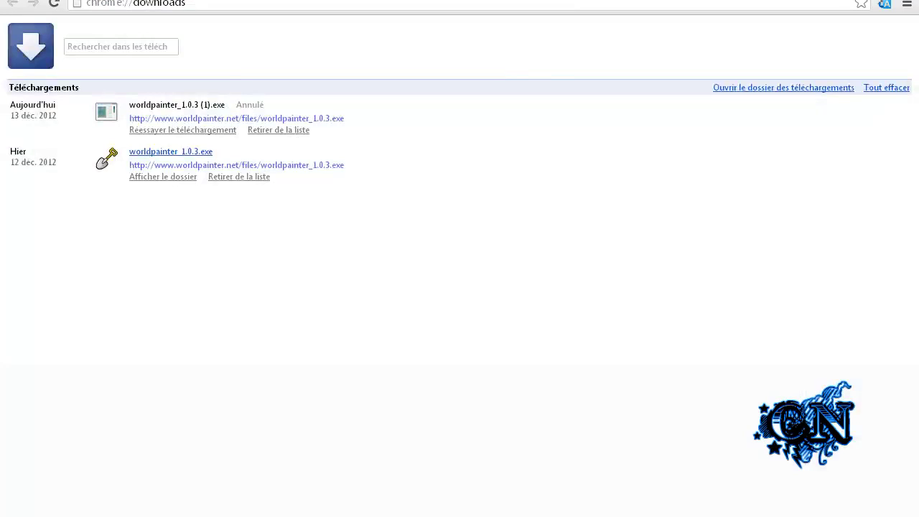
# - Remove the cancelled entry from the browser's download list and run the existing worldpainter_1.0.3.exe installer
pyautogui.hotkey('ctrl', 'j')
pyautogui.click(281, 130)
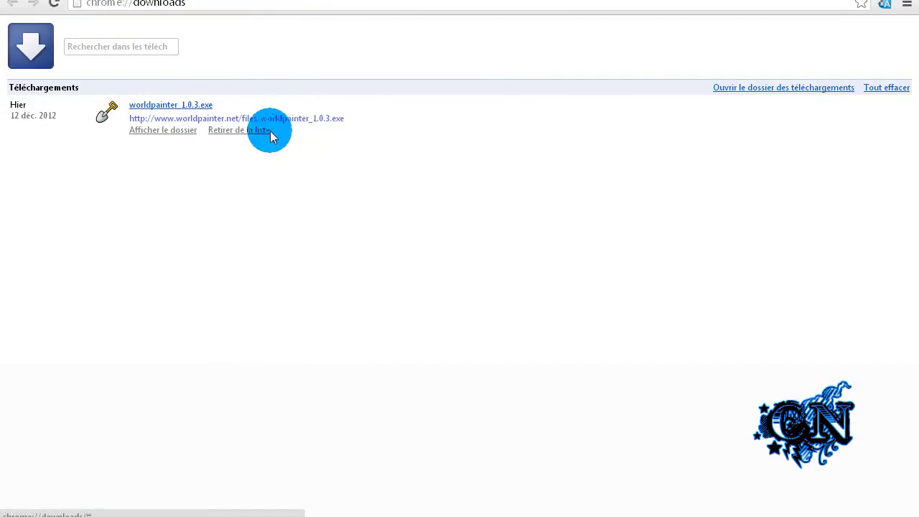
pyautogui.click(198, 104)
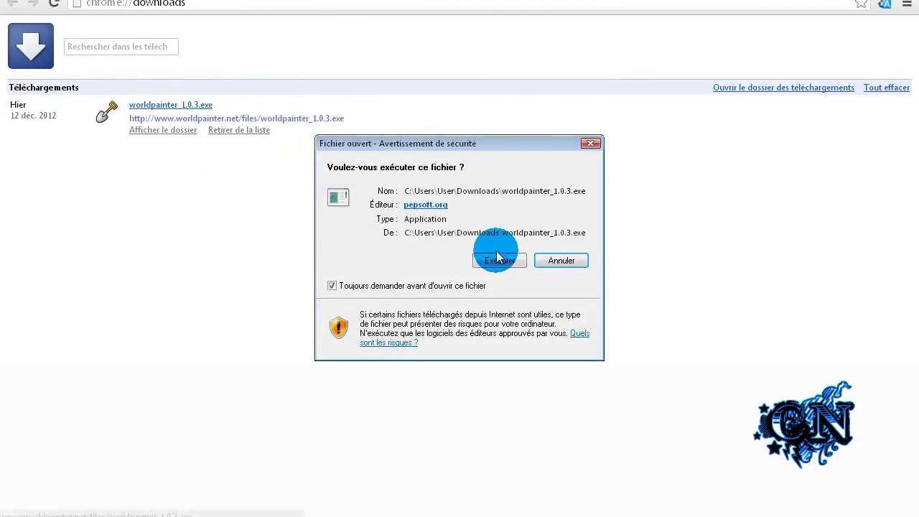
pyautogui.click(501, 261)
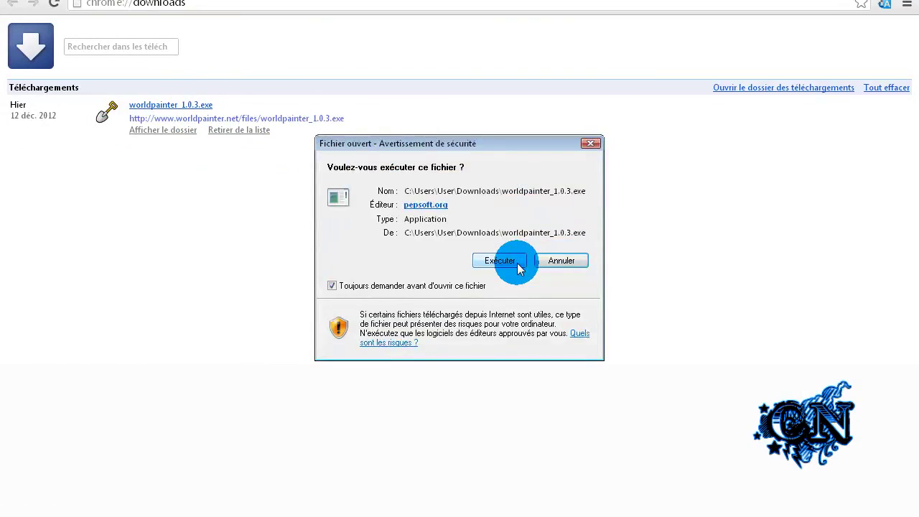
pyautogui.click(517, 263)
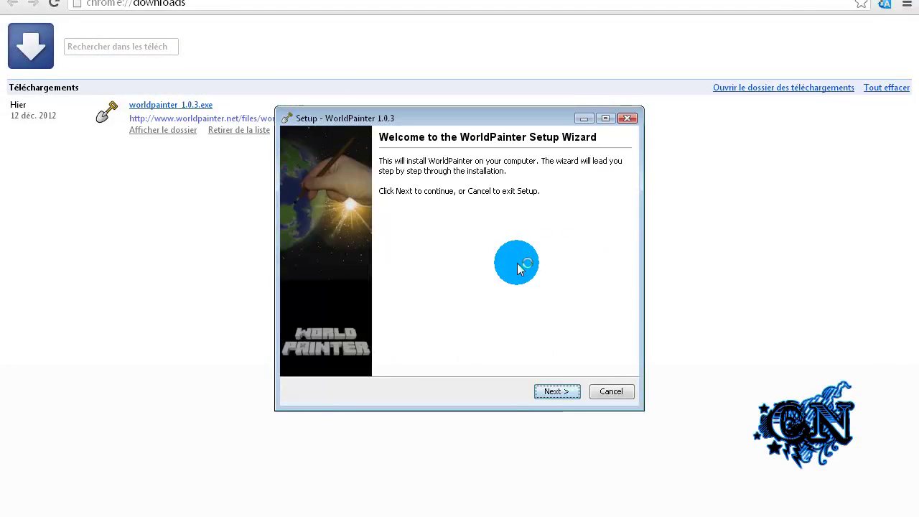
# - Complete the WorldPainter 1.0.3 setup with its default options and switch to the launched WorldPainter
pyautogui.click(557, 391)
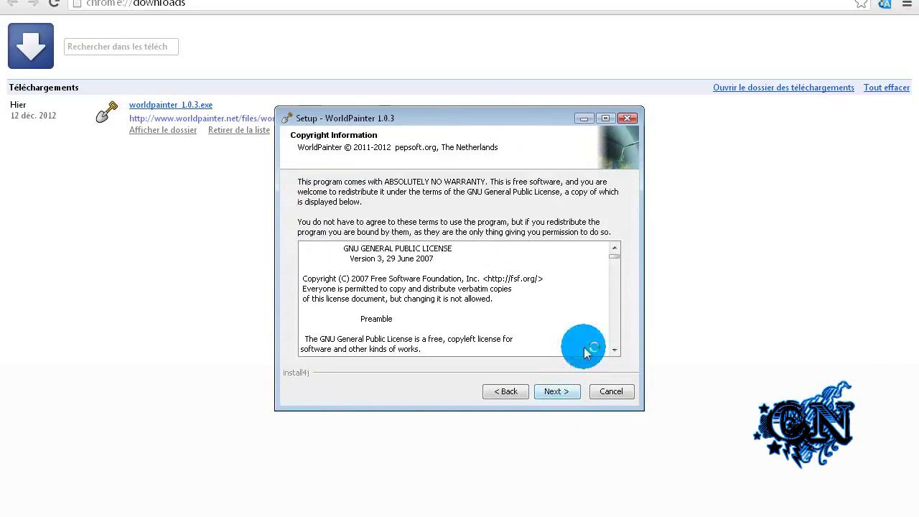
pyautogui.click(557, 391)
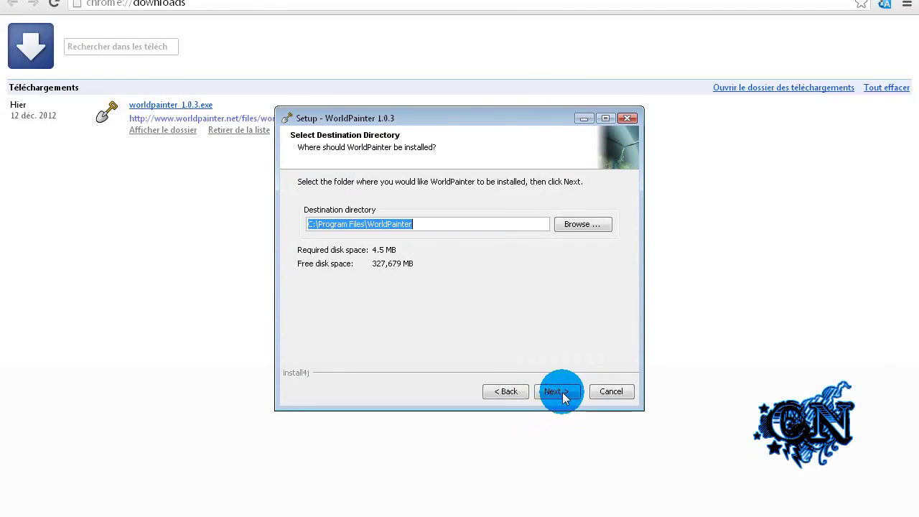
pyautogui.click(558, 392)
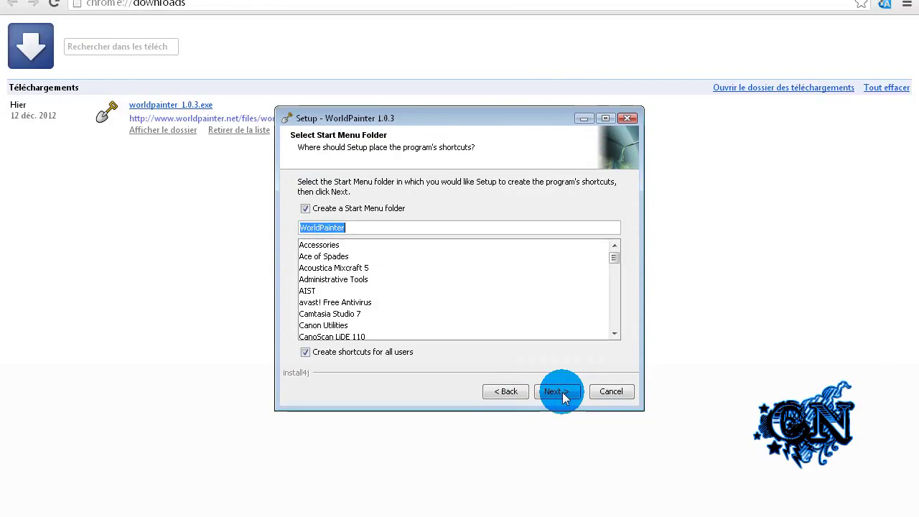
pyautogui.click(557, 392)
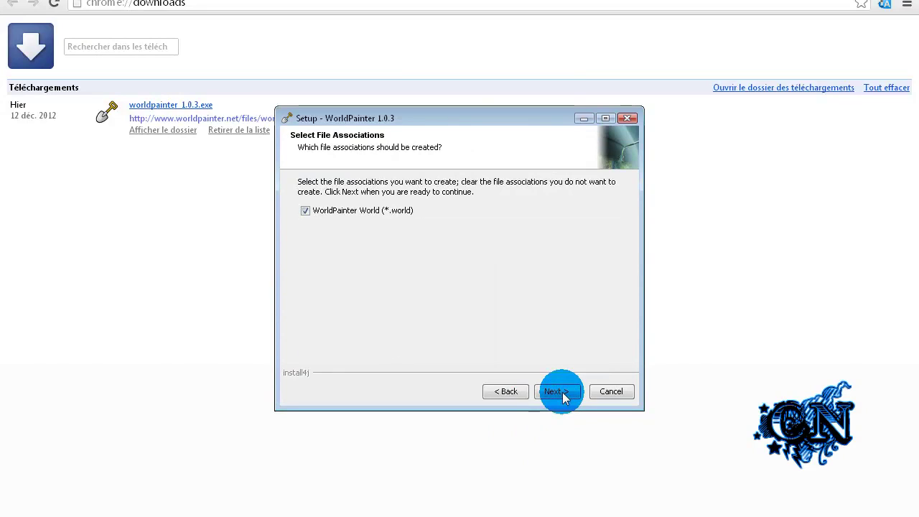
pyautogui.click(557, 392)
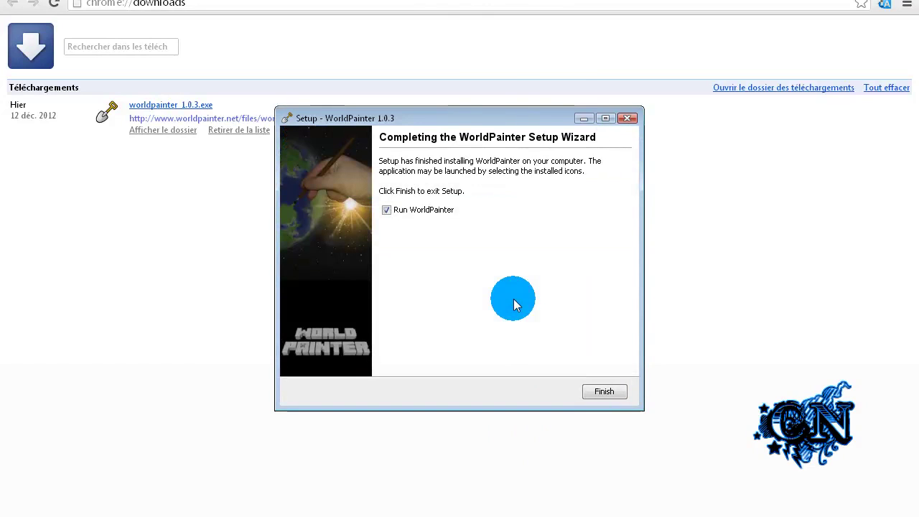
pyautogui.click(605, 395)
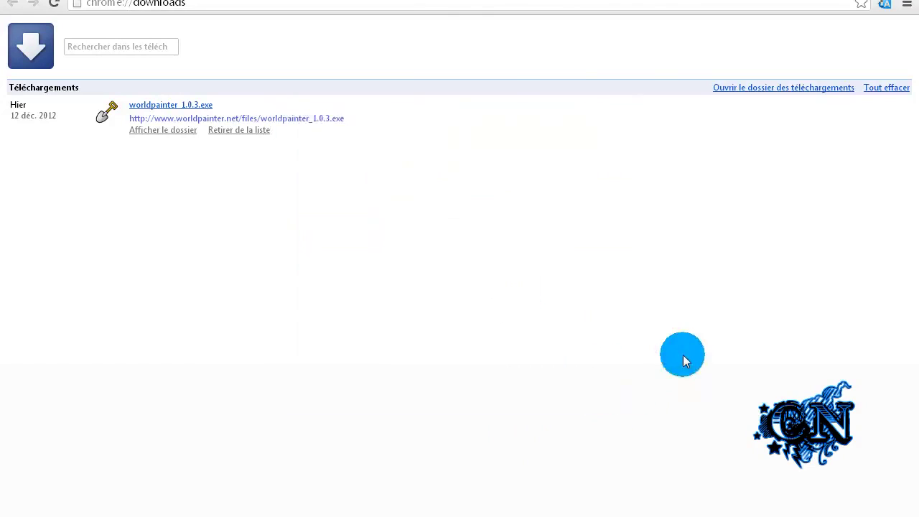
pyautogui.click(824, 0)
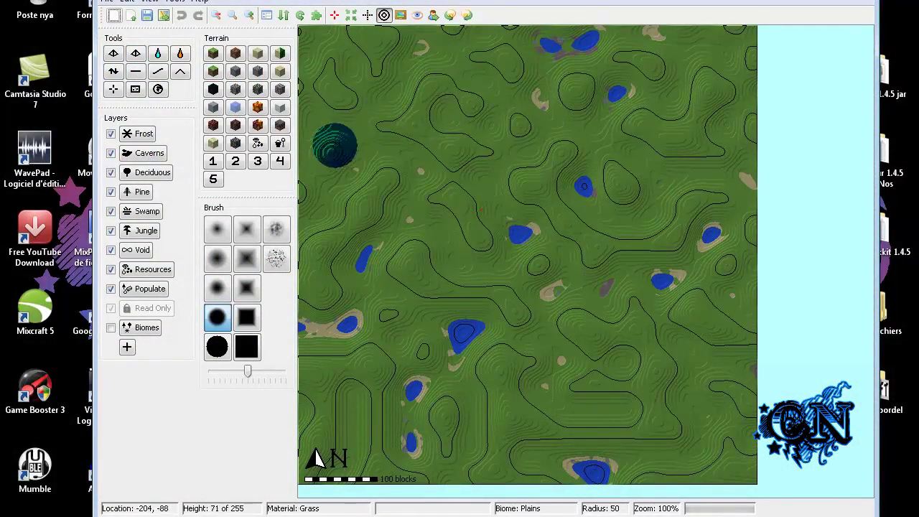
pyautogui.click(218, 229)
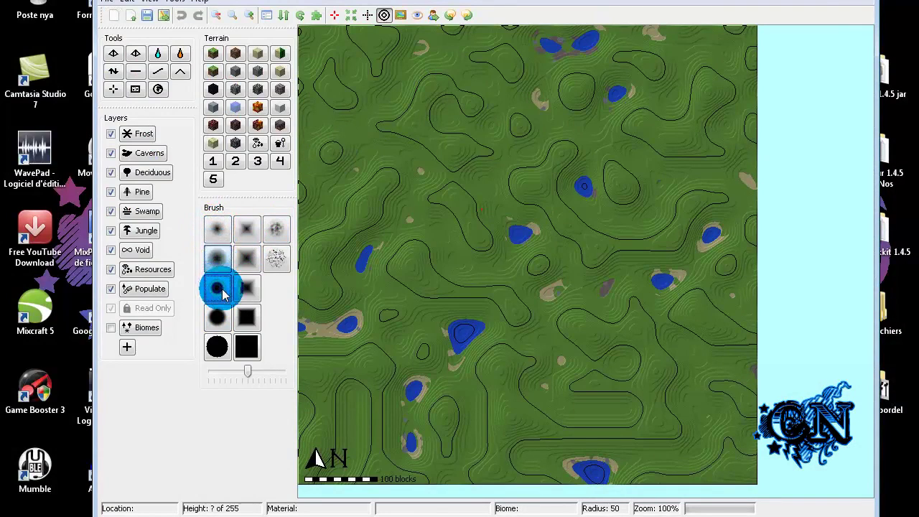
pyautogui.click(247, 257)
pyautogui.click(217, 317)
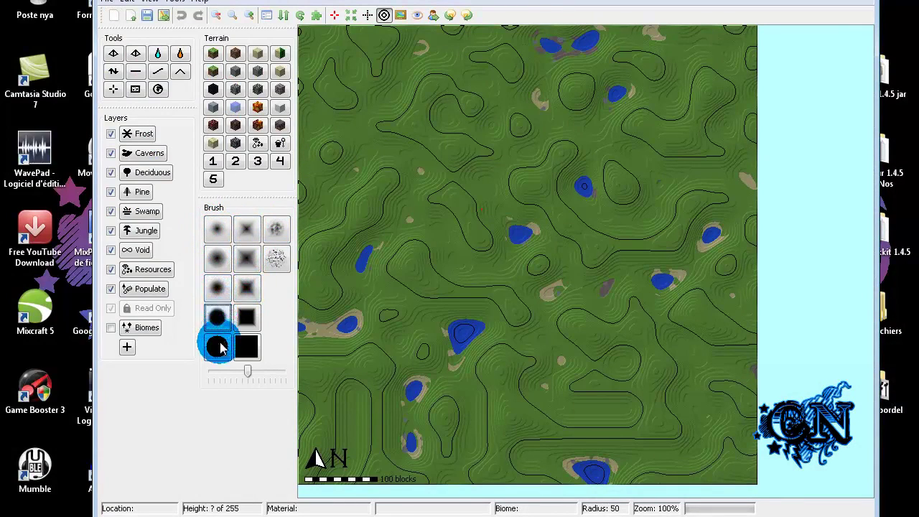
pyautogui.click(258, 53)
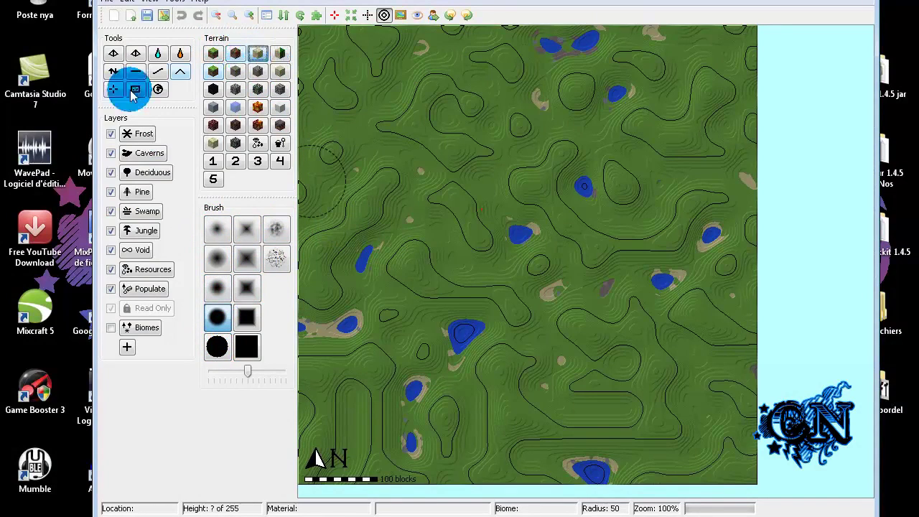
pyautogui.click(159, 90)
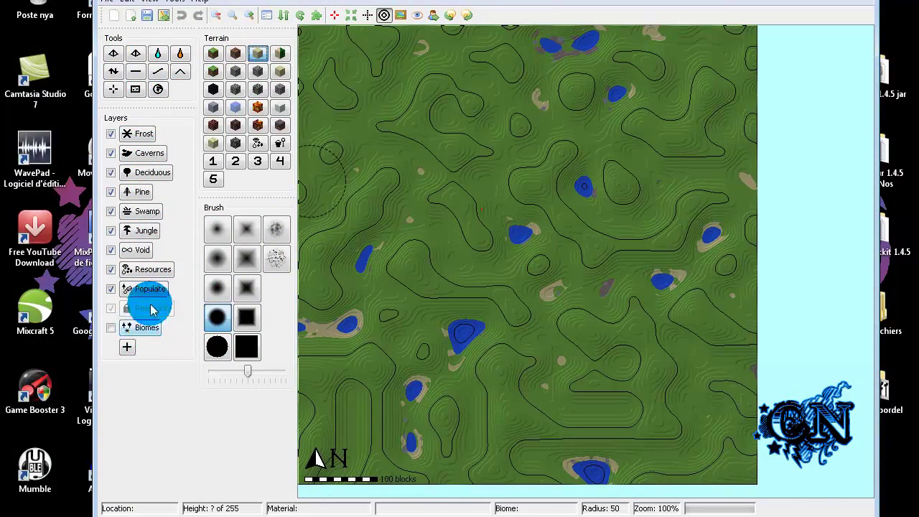
# - Paint Grass over the sand around the small western lake using the solid round brush at maximum intensity
pyautogui.click(214, 51)
pyautogui.click(227, 348)
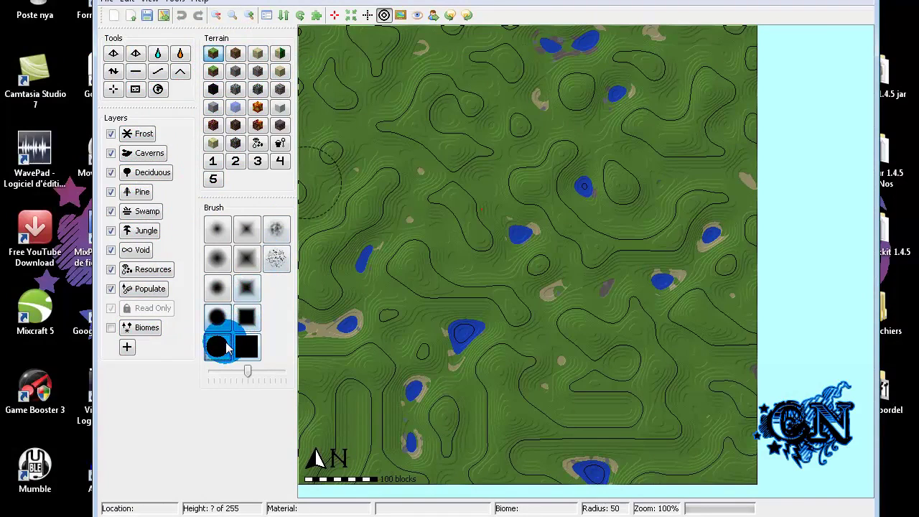
pyautogui.click(247, 370)
pyautogui.moveTo(260, 371)
pyautogui.mouseDown()
pyautogui.moveTo(312, 369)
pyautogui.moveTo(347, 329)
pyautogui.mouseUp()
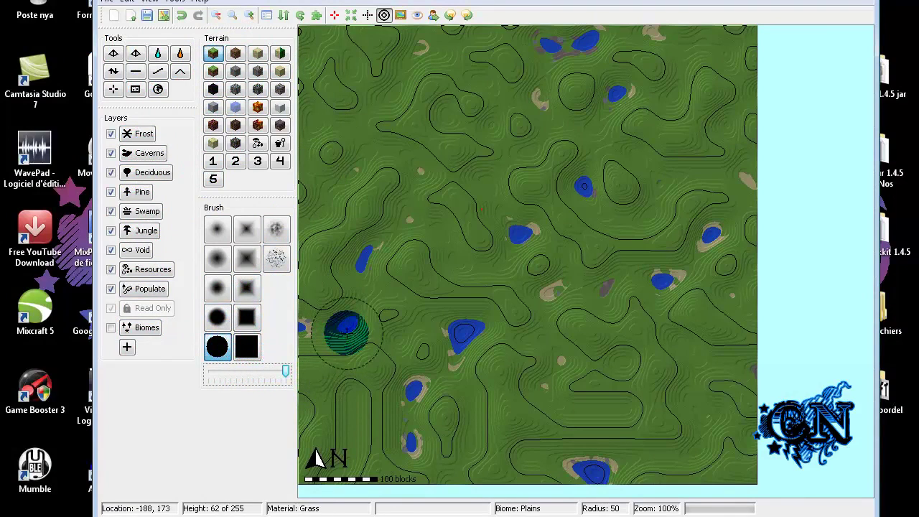
# - Lower the brush intensity to near minimum and paint Grass over the sand patch southeast of the map's centre
pyautogui.click(282, 378)
pyautogui.moveTo(288, 374); pyautogui.dragTo(219, 367)
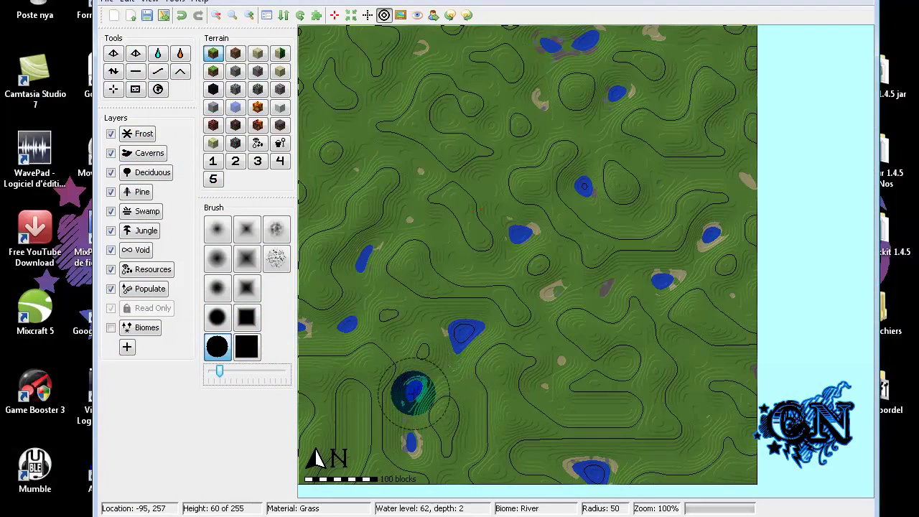
pyautogui.click(544, 303)
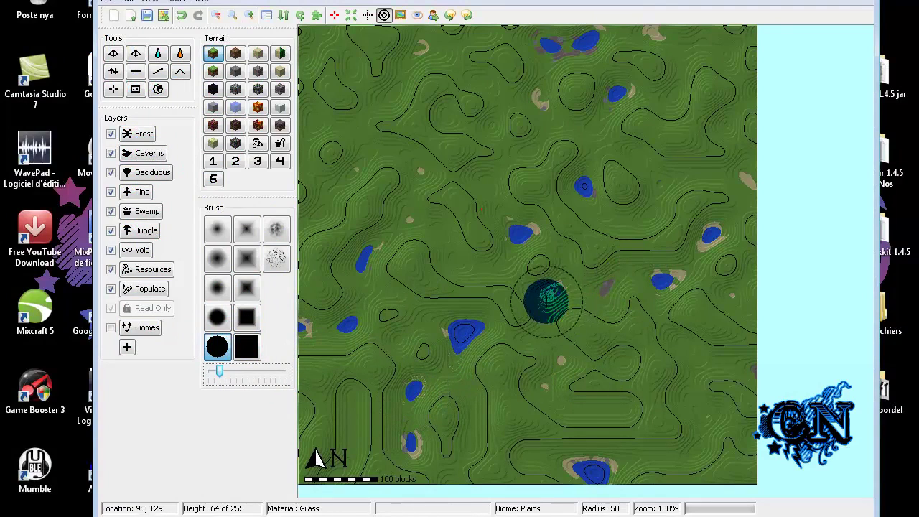
# - Paint a large area of bare Sand from the map's centre to its southwest, using the soft round brush at maximum intensity
pyautogui.click(258, 53)
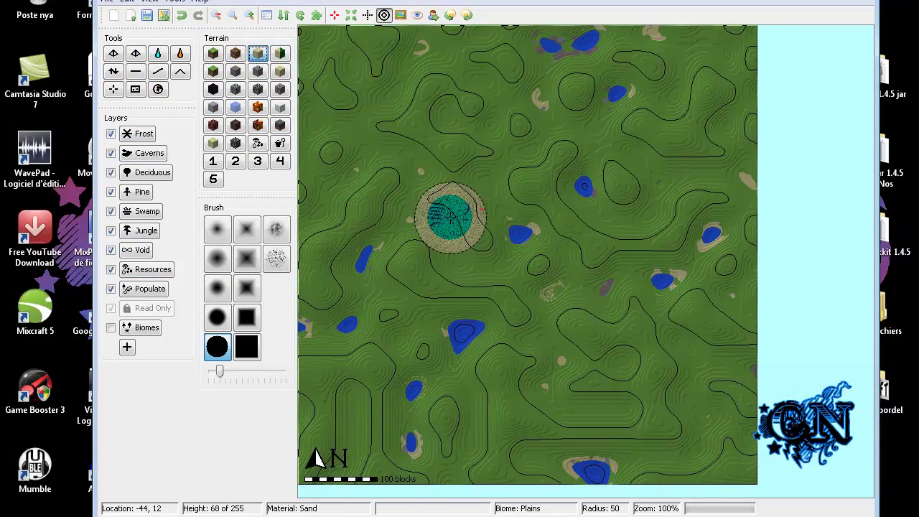
pyautogui.click(218, 258)
pyautogui.click(405, 329)
pyautogui.moveTo(409, 292)
pyautogui.mouseDown()
pyautogui.moveTo(416, 247)
pyautogui.moveTo(482, 199)
pyautogui.moveTo(503, 251)
pyautogui.moveTo(445, 288)
pyautogui.mouseUp()
pyautogui.moveTo(219, 371); pyautogui.dragTo(286, 370)
pyautogui.moveTo(424, 279)
pyautogui.mouseDown()
pyautogui.moveTo(427, 339)
pyautogui.moveTo(381, 349)
pyautogui.moveTo(345, 343)
pyautogui.moveTo(452, 279)
pyautogui.moveTo(455, 246)
pyautogui.moveTo(421, 211)
pyautogui.moveTo(452, 191)
pyautogui.moveTo(478, 241)
pyautogui.mouseUp()
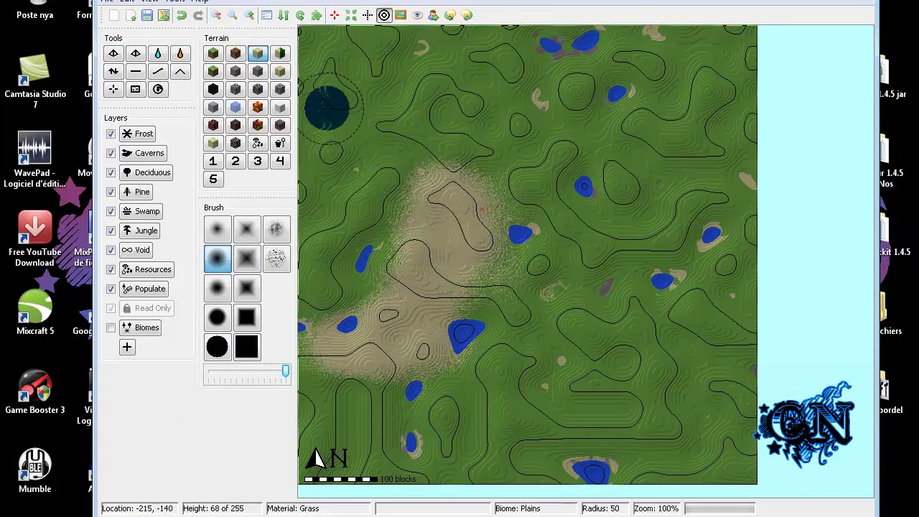
# - Extend the sandy area northward and along its western side with Desert terrain
pyautogui.click(280, 53)
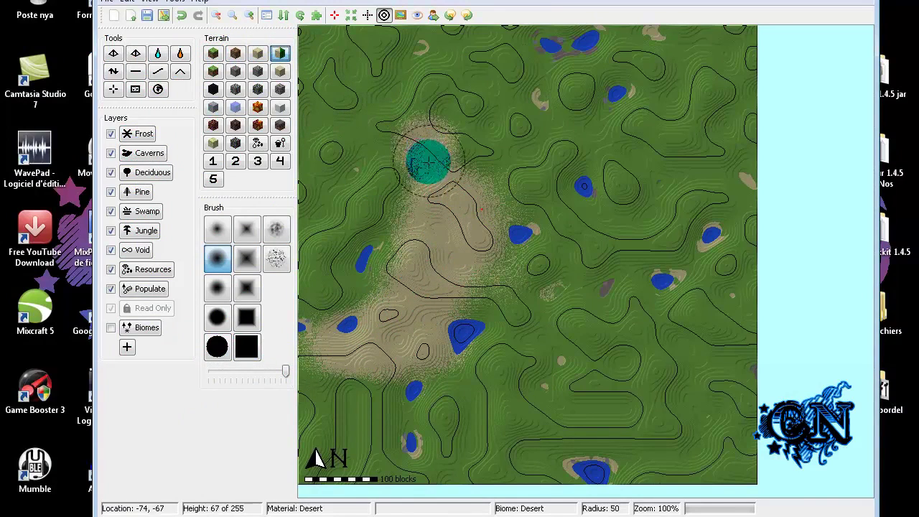
pyautogui.moveTo(367, 296); pyautogui.dragTo(359, 307)
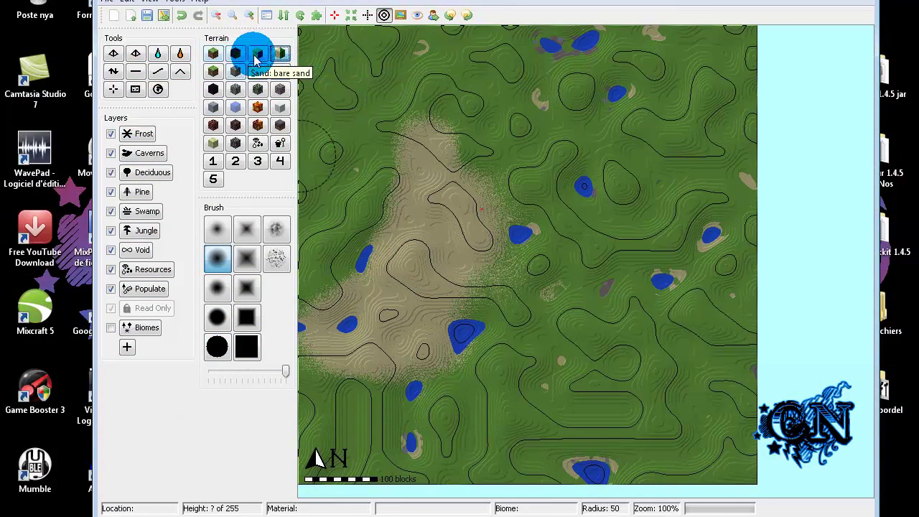
pyautogui.click(282, 58)
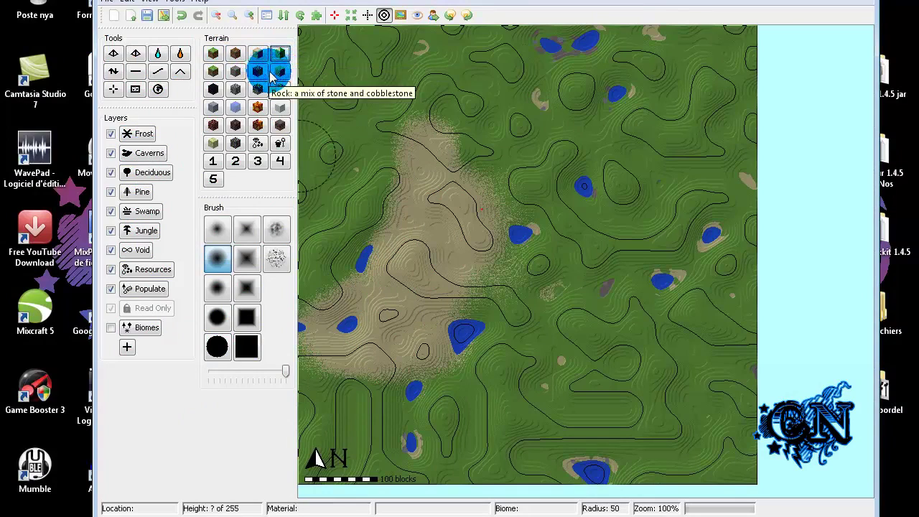
# - Paint the map's northwest corner with Rock terrain, filling it in with the solid round brush
pyautogui.click(258, 73)
pyautogui.moveTo(402, 65)
pyautogui.mouseDown()
pyautogui.moveTo(351, 82)
pyautogui.moveTo(320, 60)
pyautogui.mouseUp()
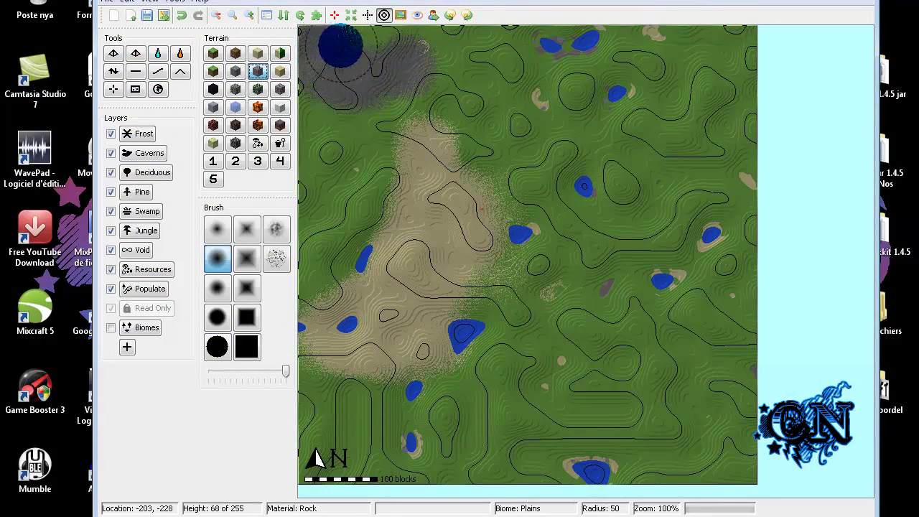
pyautogui.click(218, 347)
pyautogui.moveTo(373, 98)
pyautogui.mouseDown()
pyautogui.moveTo(308, 111)
pyautogui.moveTo(431, 45)
pyautogui.moveTo(407, 82)
pyautogui.moveTo(360, 48)
pyautogui.moveTo(322, 36)
pyautogui.moveTo(437, 40)
pyautogui.mouseUp()
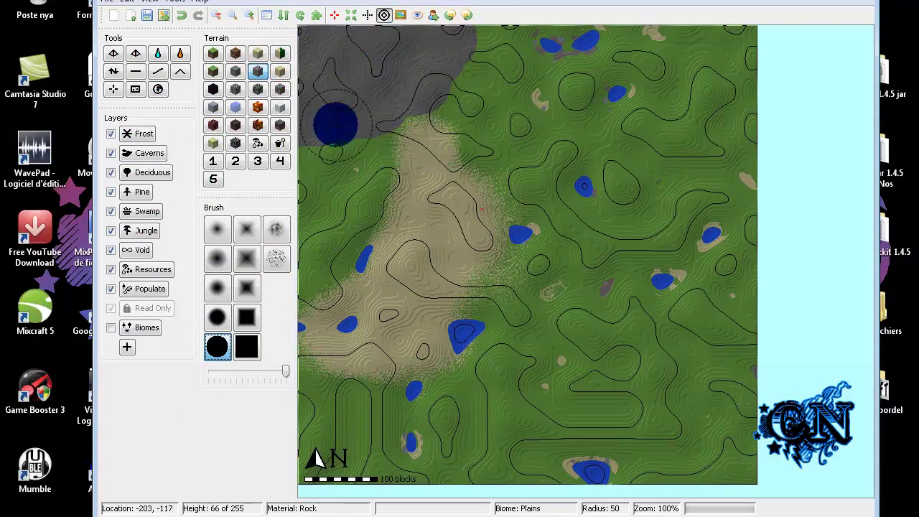
# - Paint a round patch of Netherlike terrain near the map's northeast corner
pyautogui.click(260, 126)
pyautogui.click(702, 118)
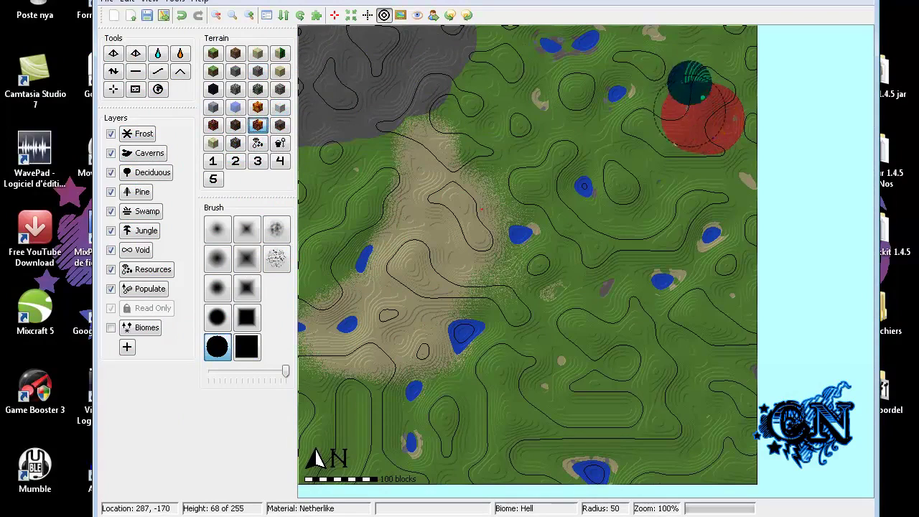
# - Extend the Netherlike patch to the map's eastern edge with the solid round brush
pyautogui.moveTo(690, 83)
pyautogui.mouseDown()
pyautogui.moveTo(726, 94)
pyautogui.moveTo(710, 82)
pyautogui.moveTo(717, 86)
pyautogui.mouseUp()
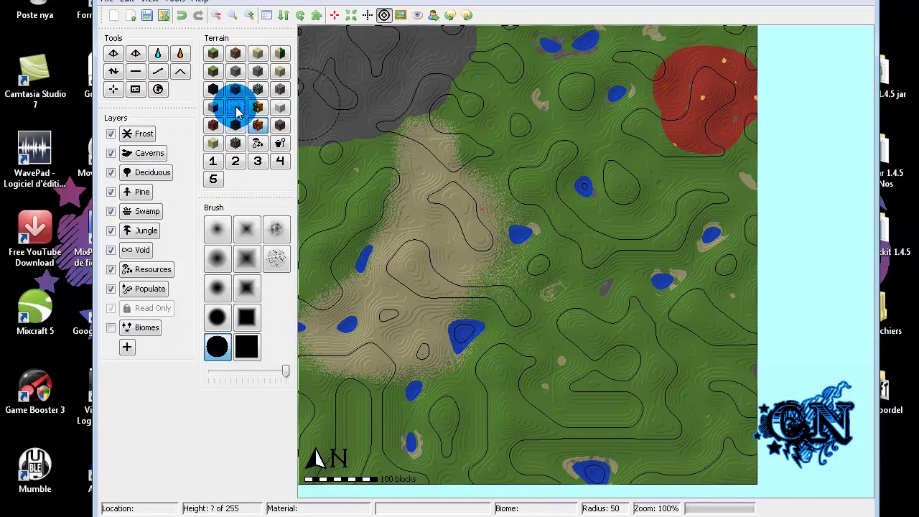
pyautogui.click(237, 107)
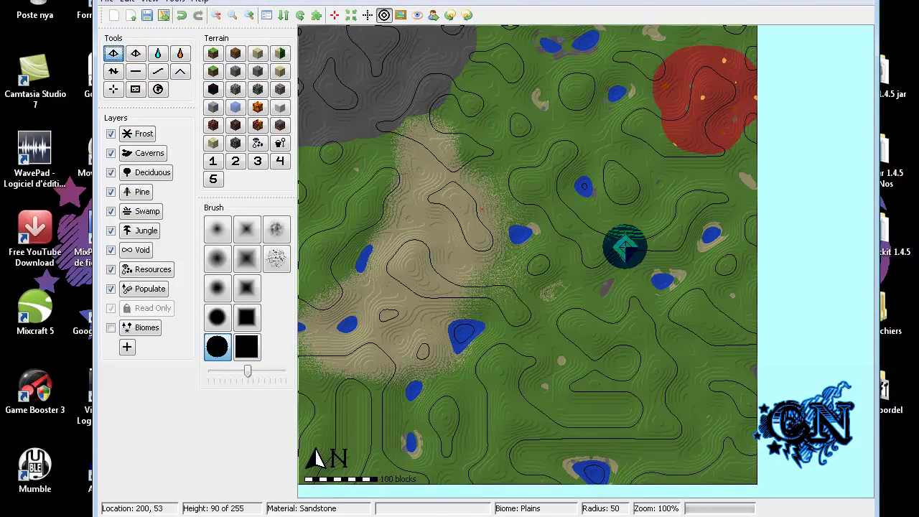
# - Try a sandstone pyramid on the grass east of the map's centre, testing undo and redo on it
pyautogui.click(625, 247)
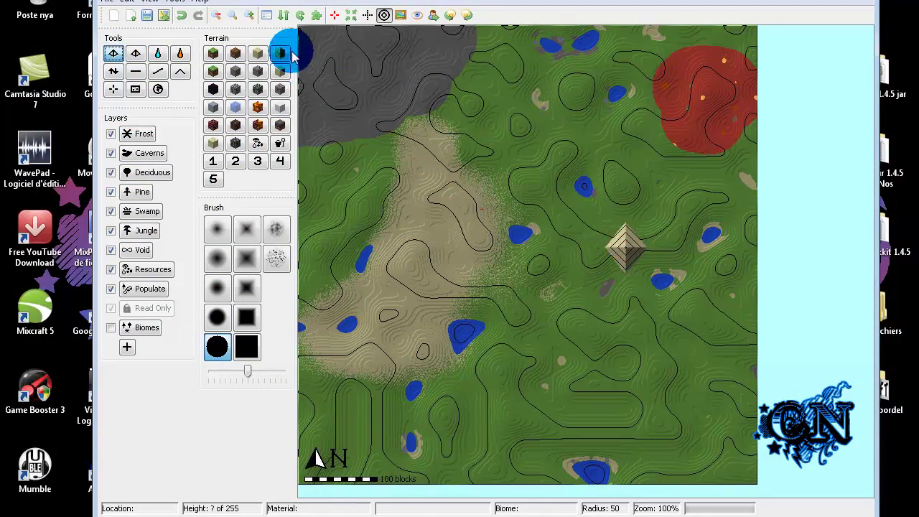
pyautogui.click(181, 21)
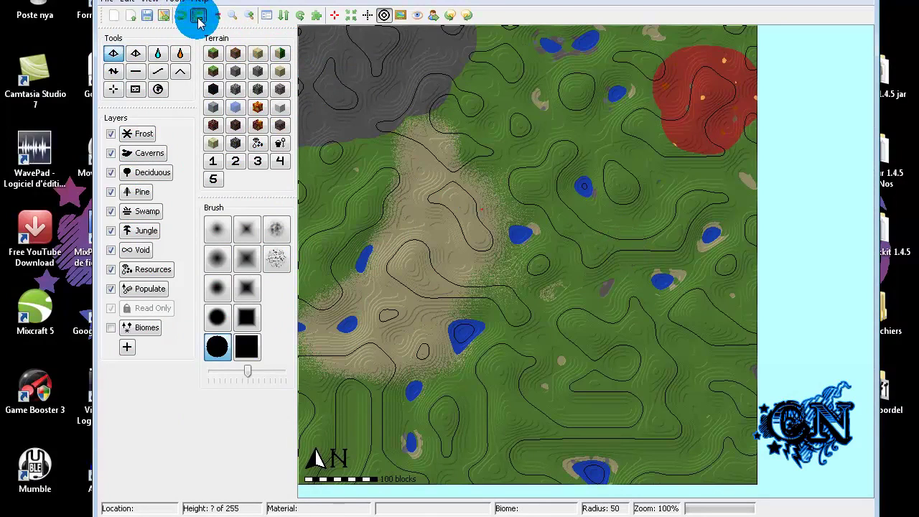
pyautogui.click(199, 19)
pyautogui.click(181, 21)
# - Inspect the terrain up close at several zoom levels and reset the zoom to 1:1
pyautogui.click(250, 15)
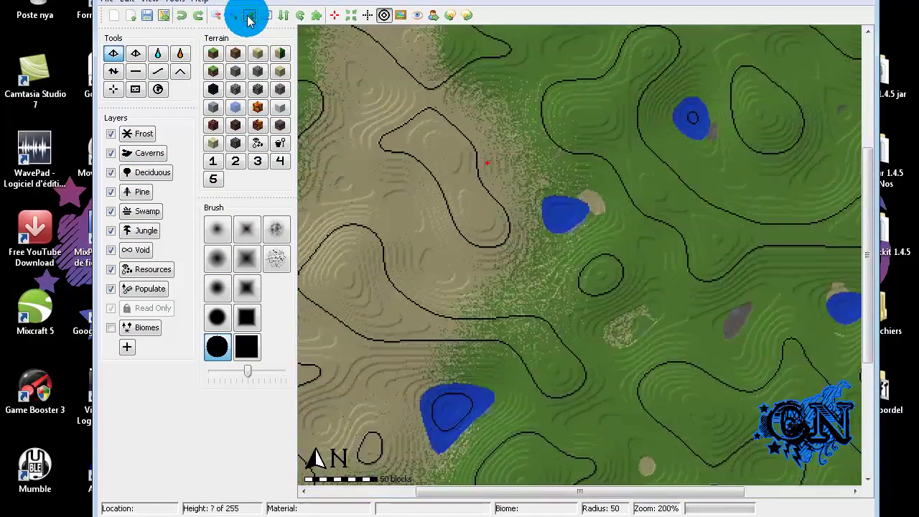
pyautogui.click(249, 15)
pyautogui.click(249, 15)
pyautogui.click(249, 15)
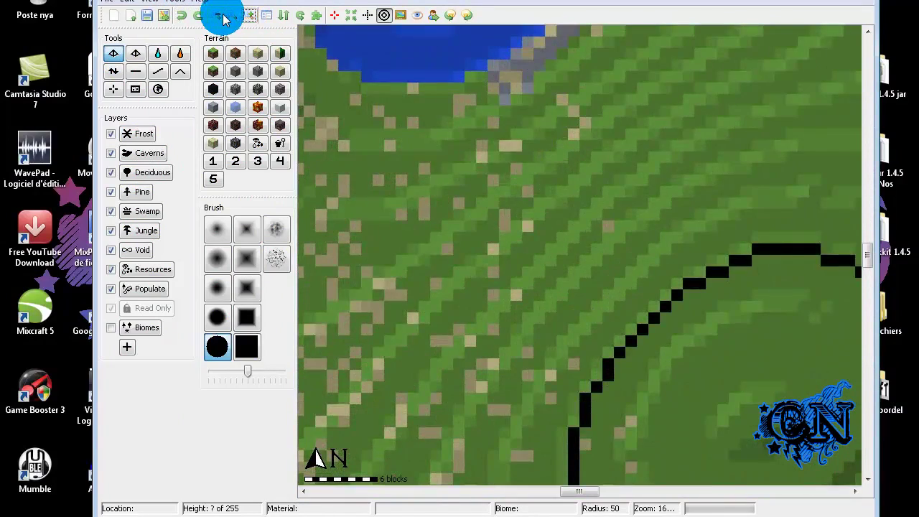
pyautogui.click(217, 15)
pyautogui.click(218, 15)
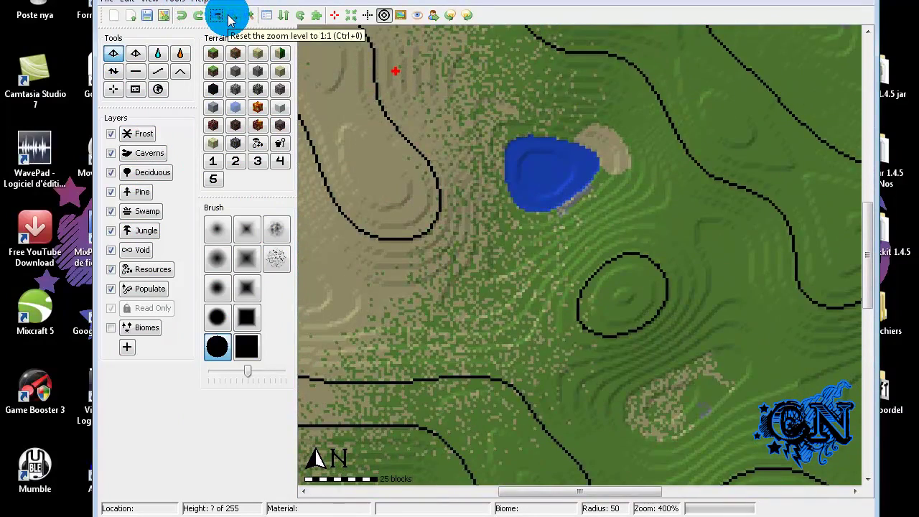
pyautogui.click(231, 20)
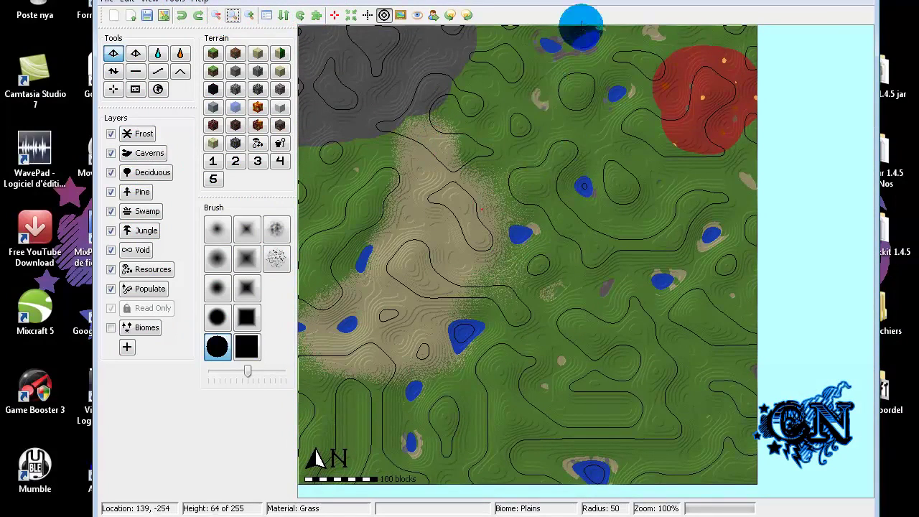
# - Examine the painted terrain in the 3D view, including from the spawn location and from a rotated angle, and close the view
pyautogui.click(149, 3)
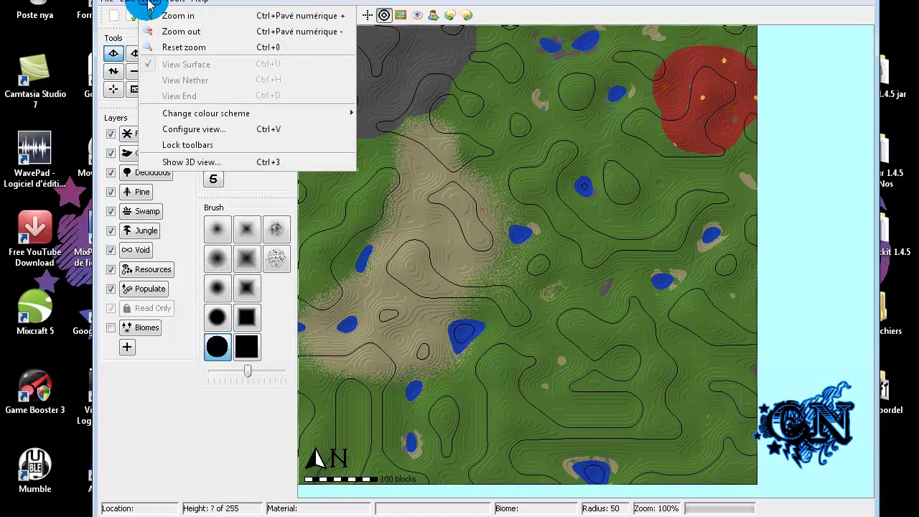
pyautogui.click(195, 160)
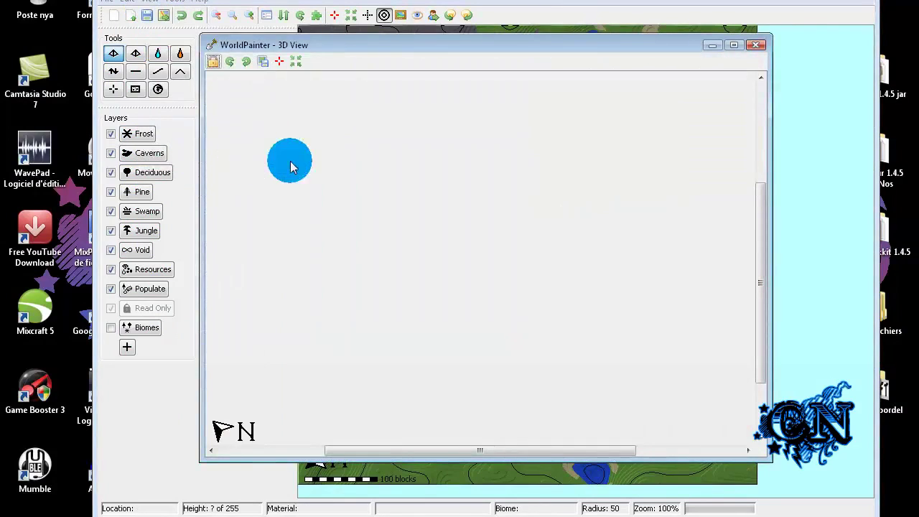
pyautogui.moveTo(763, 245); pyautogui.dragTo(766, 226)
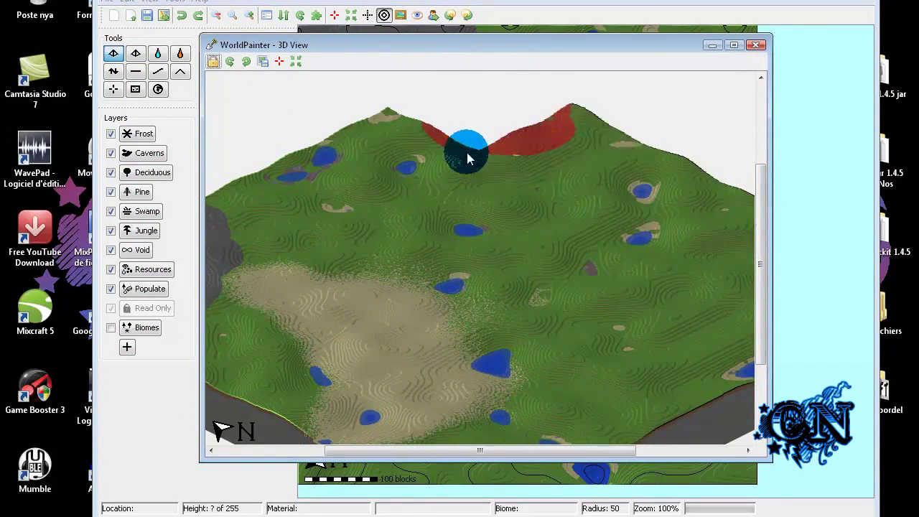
pyautogui.moveTo(395, 451); pyautogui.dragTo(366, 448)
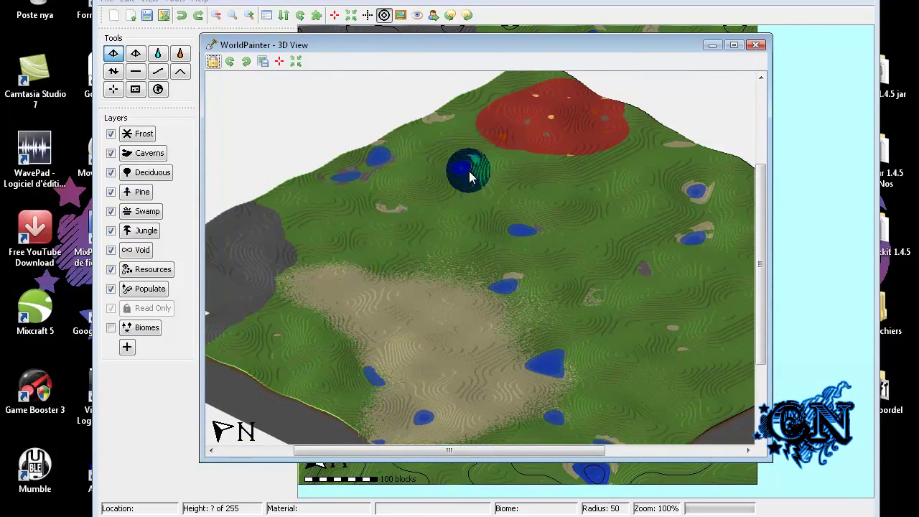
pyautogui.click(213, 62)
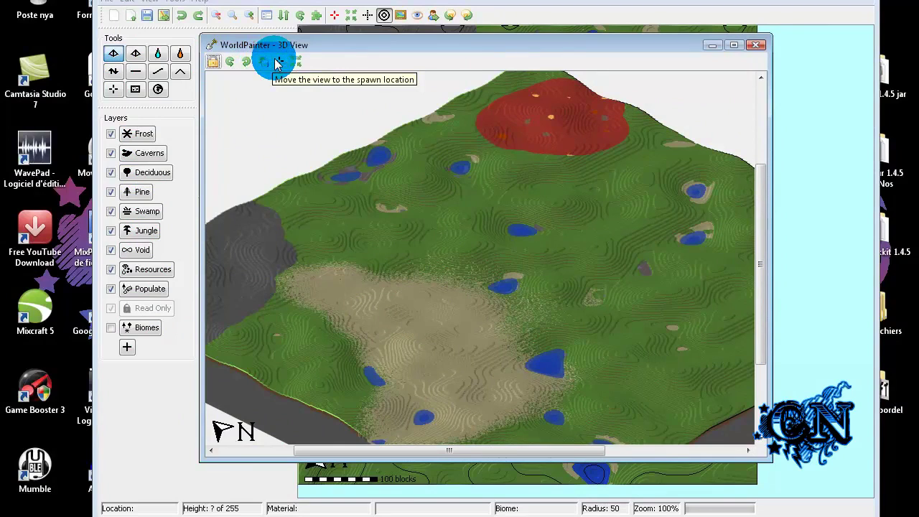
pyautogui.click(278, 62)
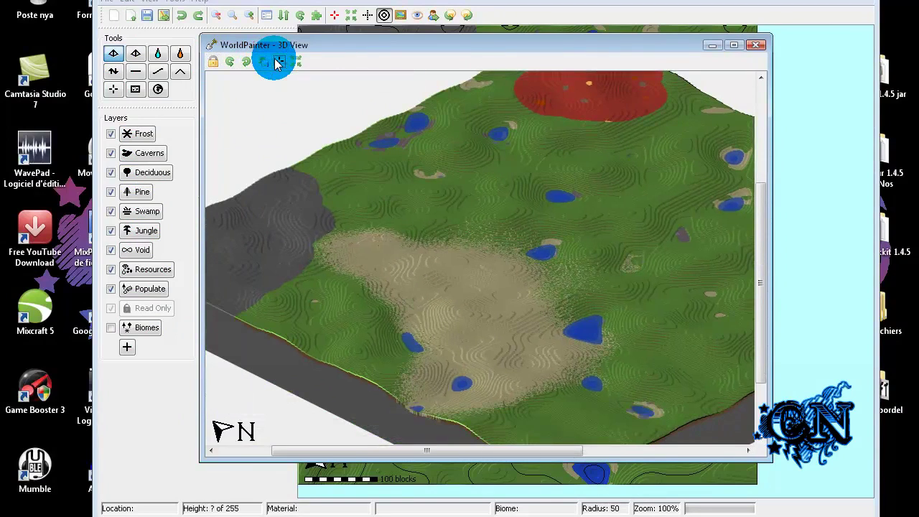
pyautogui.click(230, 64)
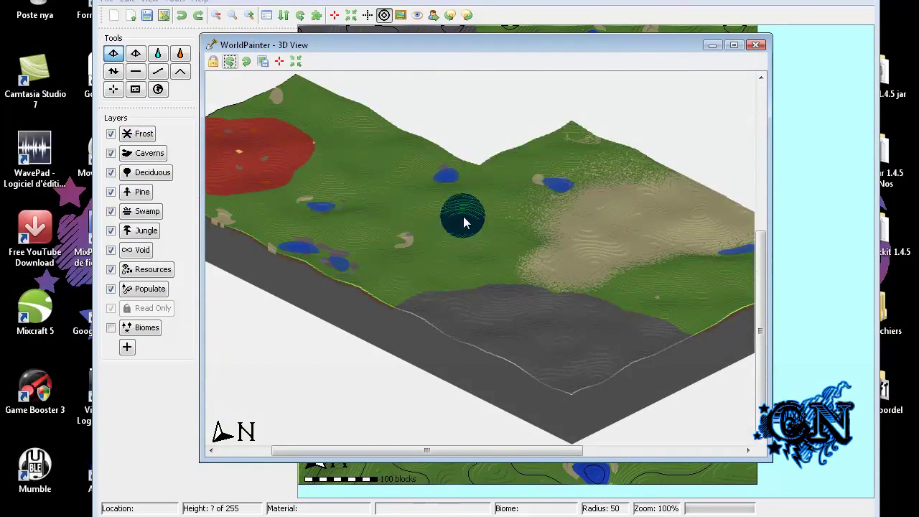
pyautogui.click(757, 44)
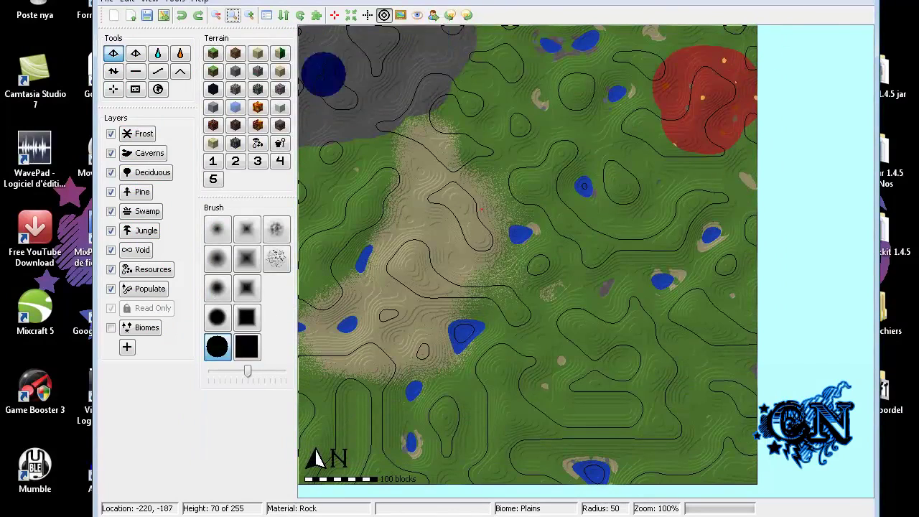
# - Define custom material 1 as block 35 Wool and paint it over the sandy area and its surroundings
pyautogui.click(215, 167)
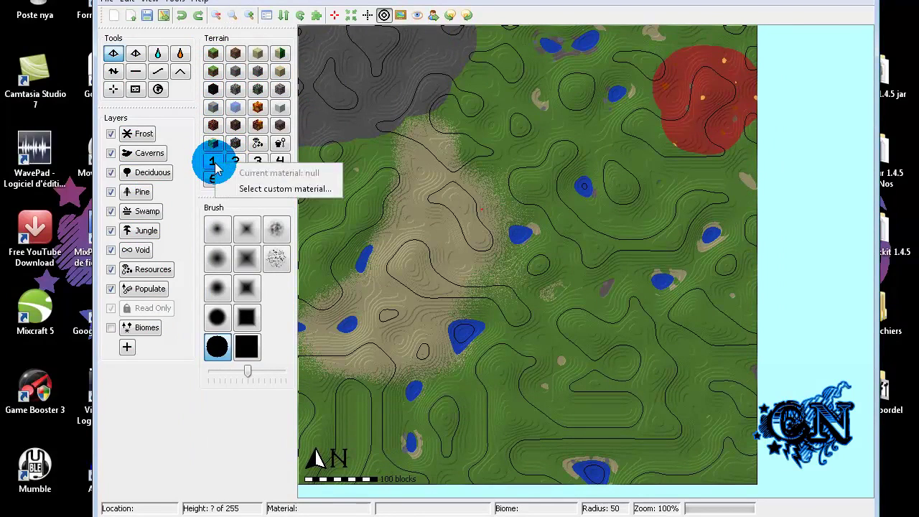
pyautogui.click(250, 189)
pyautogui.click(471, 251)
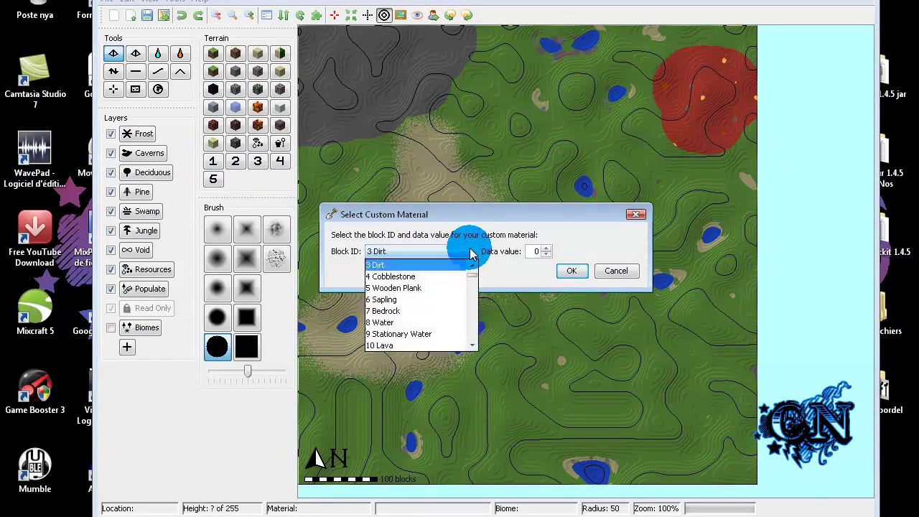
pyautogui.click(473, 346)
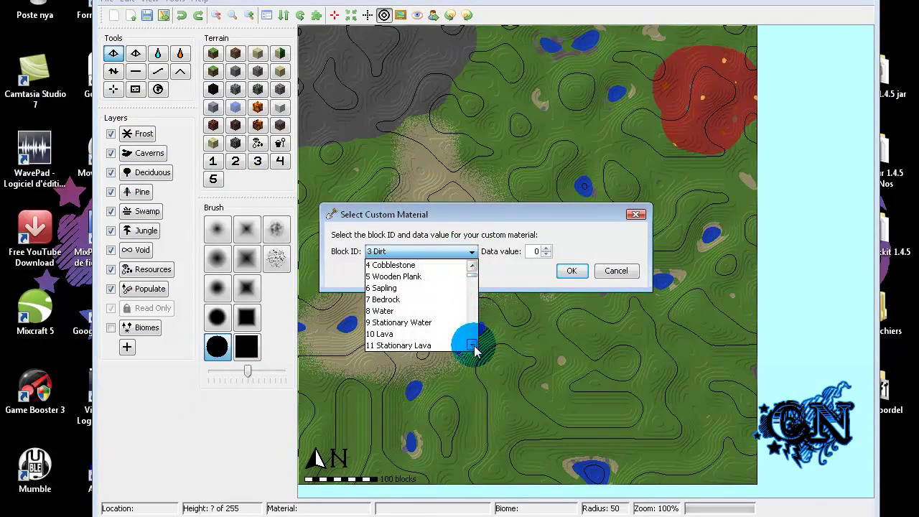
pyautogui.click(473, 347)
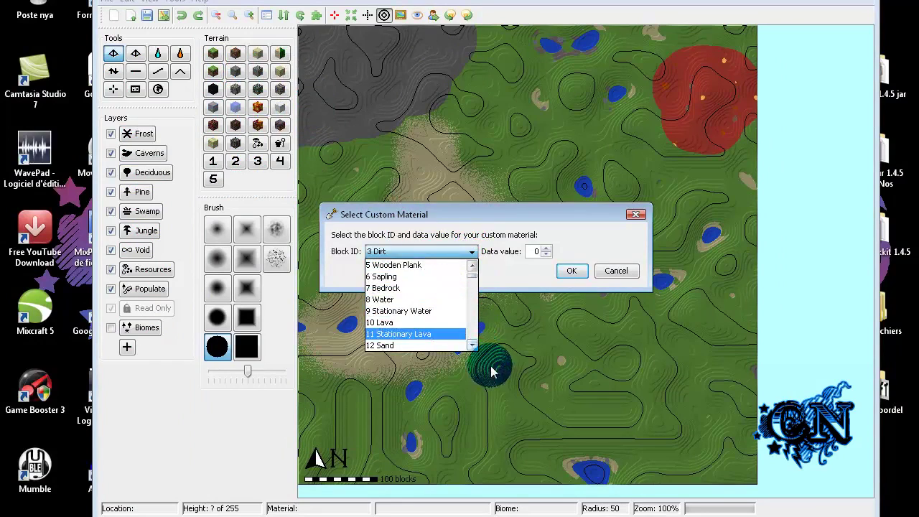
pyautogui.click(474, 345)
pyautogui.click(473, 346)
pyautogui.click(473, 346)
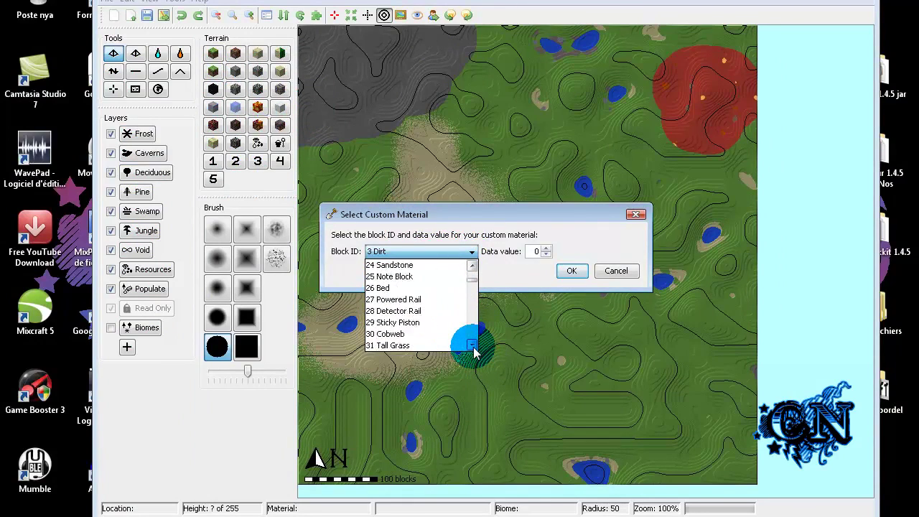
pyautogui.click(431, 322)
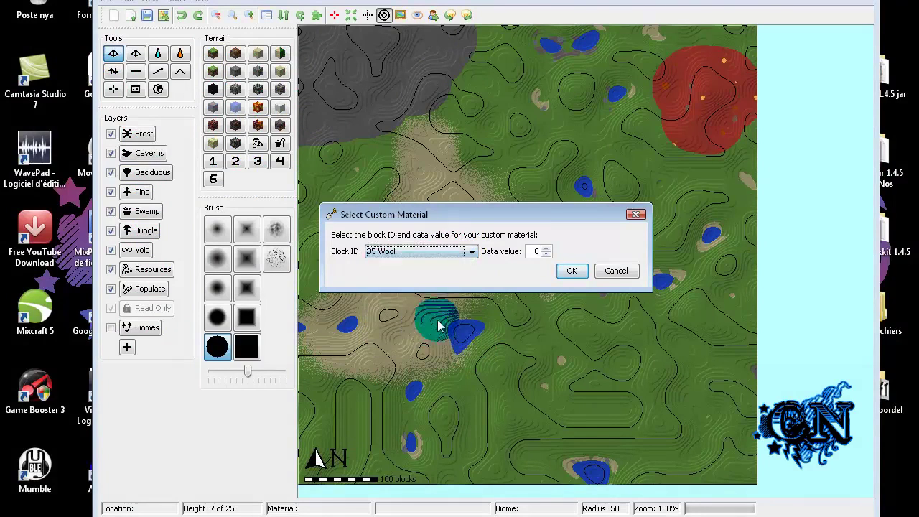
pyautogui.click(567, 279)
pyautogui.moveTo(492, 273)
pyautogui.mouseDown()
pyautogui.moveTo(550, 240)
pyautogui.moveTo(480, 217)
pyautogui.moveTo(487, 170)
pyautogui.moveTo(450, 119)
pyautogui.moveTo(400, 139)
pyautogui.moveTo(378, 201)
pyautogui.moveTo(302, 302)
pyautogui.moveTo(328, 373)
pyautogui.moveTo(308, 373)
pyautogui.moveTo(355, 403)
pyautogui.moveTo(425, 381)
pyautogui.moveTo(482, 286)
pyautogui.moveTo(472, 205)
pyautogui.moveTo(394, 294)
pyautogui.moveTo(388, 391)
pyautogui.moveTo(375, 260)
pyautogui.moveTo(451, 273)
pyautogui.moveTo(494, 264)
pyautogui.mouseUp()
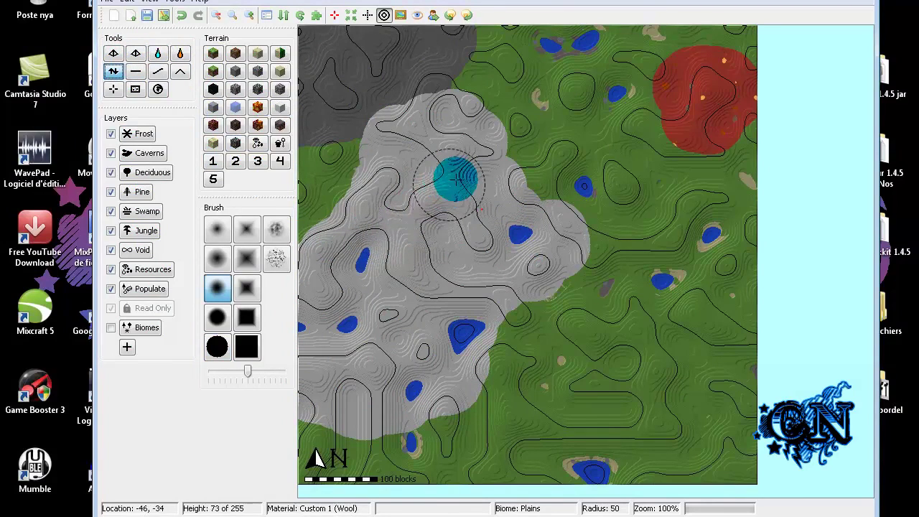
# - Lower the ground with the Height tool into a long lake from the map's centre northeastward, and flatten the terrain northwest of it
pyautogui.moveTo(515, 261)
pyautogui.mouseDown()
pyautogui.moveTo(540, 262)
pyautogui.moveTo(538, 210)
pyautogui.moveTo(551, 205)
pyautogui.moveTo(549, 189)
pyautogui.mouseUp()
pyautogui.moveTo(552, 177)
pyautogui.mouseDown(button='right')
pyautogui.moveTo(521, 185)
pyautogui.moveTo(512, 208)
pyautogui.moveTo(530, 208)
pyautogui.mouseUp(button='right')
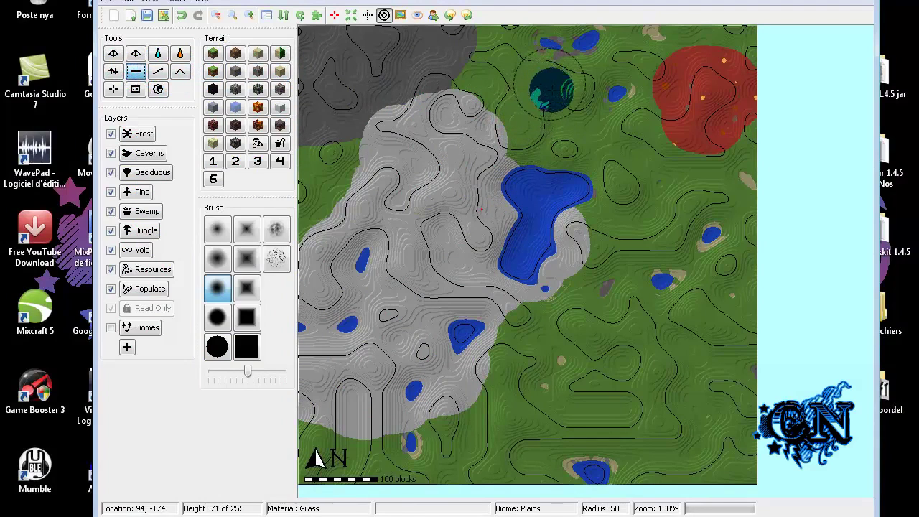
pyautogui.moveTo(557, 143)
pyautogui.mouseDown()
pyautogui.moveTo(512, 199)
pyautogui.moveTo(513, 148)
pyautogui.moveTo(458, 112)
pyautogui.moveTo(486, 129)
pyautogui.moveTo(508, 123)
pyautogui.mouseUp()
pyautogui.click(176, 53)
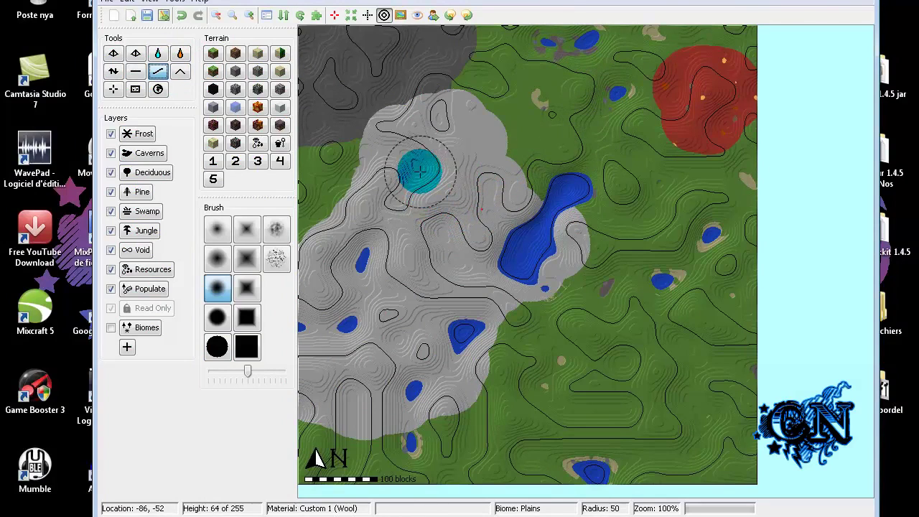
# - Raise a round mountain north of the lake and, with the solid square brush, a square plateau in the map's southeast
pyautogui.click(180, 73)
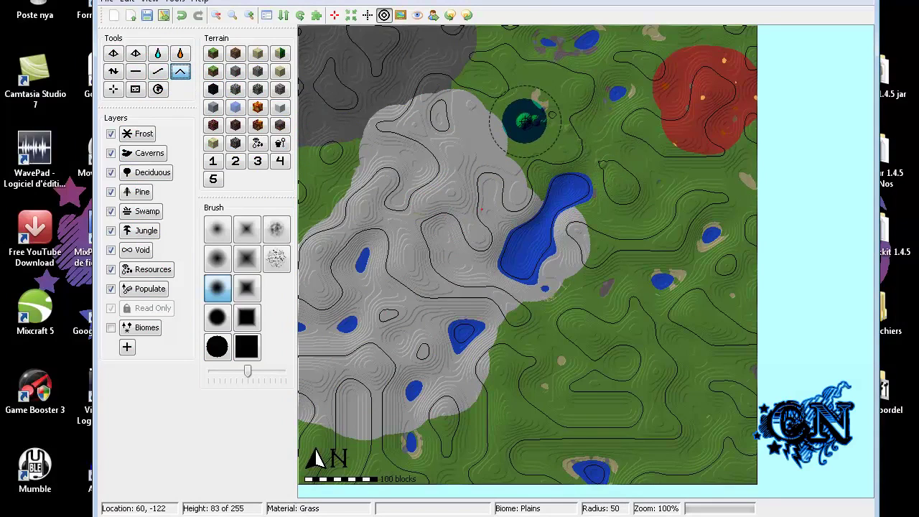
pyautogui.click(246, 347)
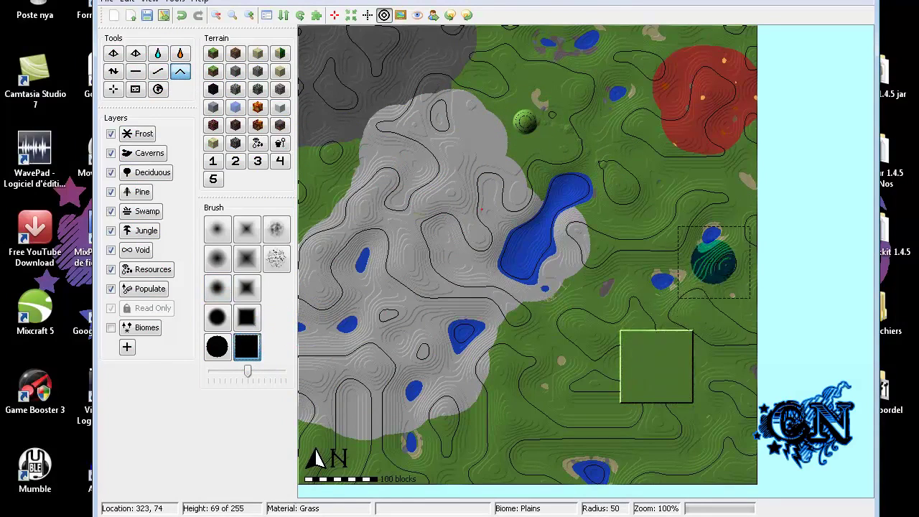
# - Examine the lake, mountain and square plateau in the 3D view and close it
pyautogui.click(159, 3)
pyautogui.click(197, 163)
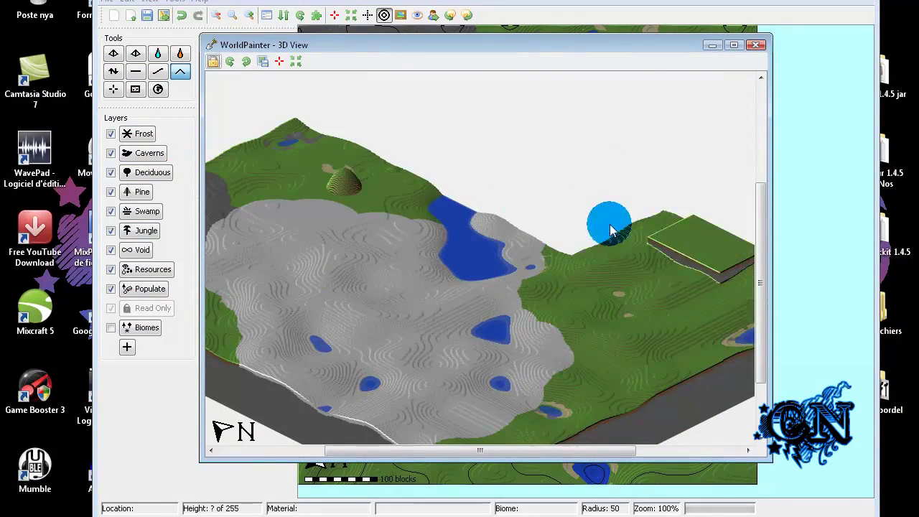
pyautogui.moveTo(525, 451); pyautogui.dragTo(579, 453)
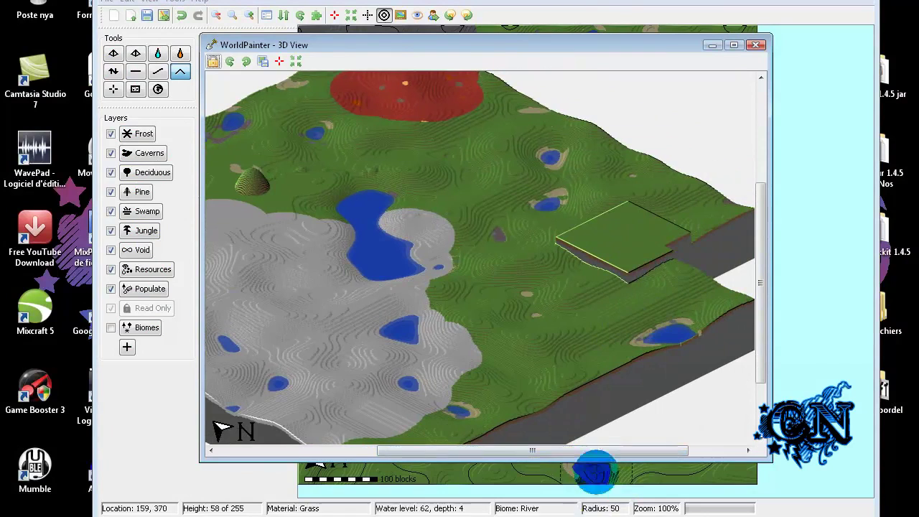
pyautogui.moveTo(596, 451); pyautogui.dragTo(532, 453)
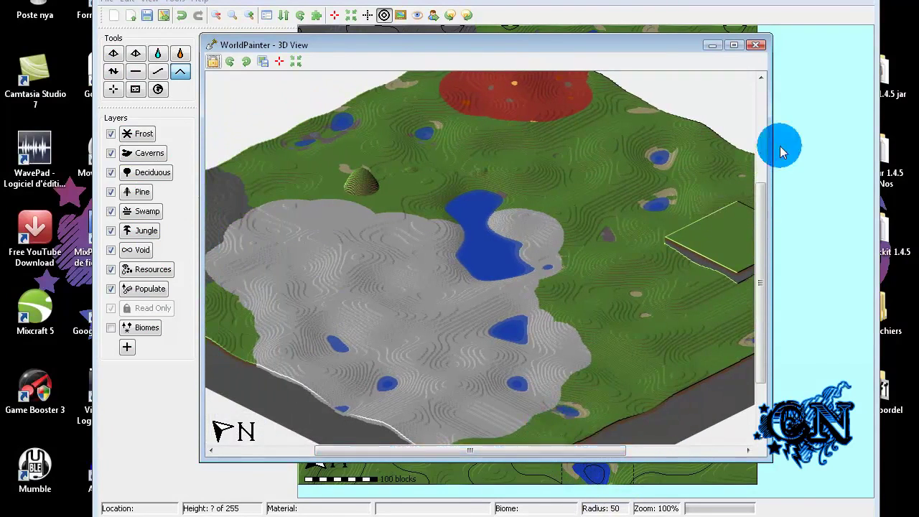
pyautogui.click(758, 46)
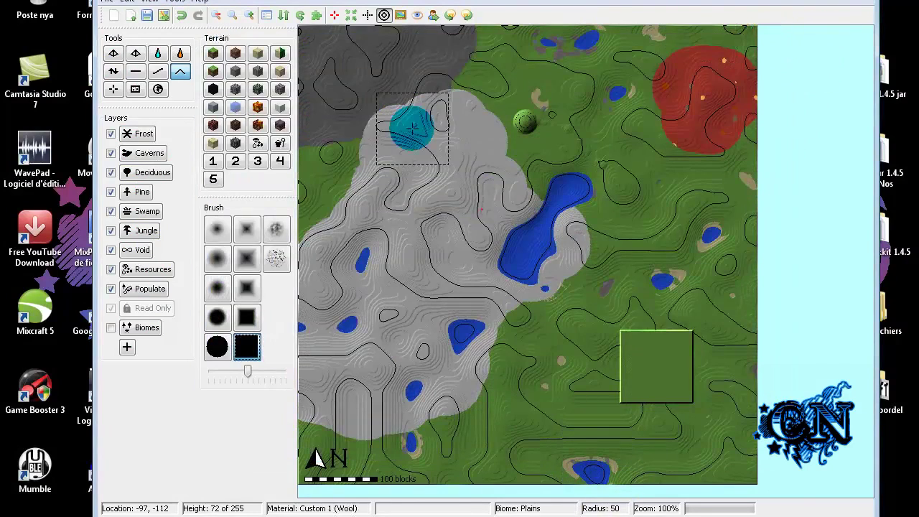
# - Raise small peaks east of the lake with a soft square brush, and paint Beaches terrain along the map's southern edge
pyautogui.click(248, 260)
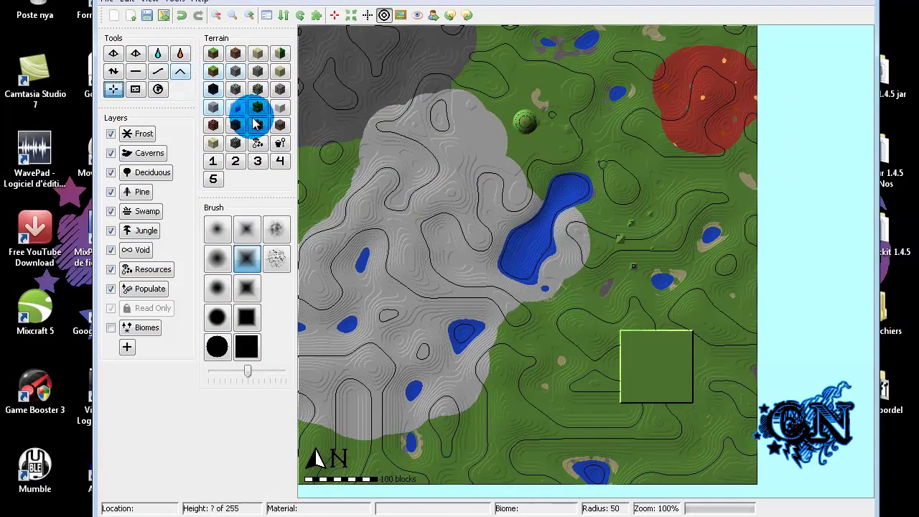
pyautogui.click(281, 57)
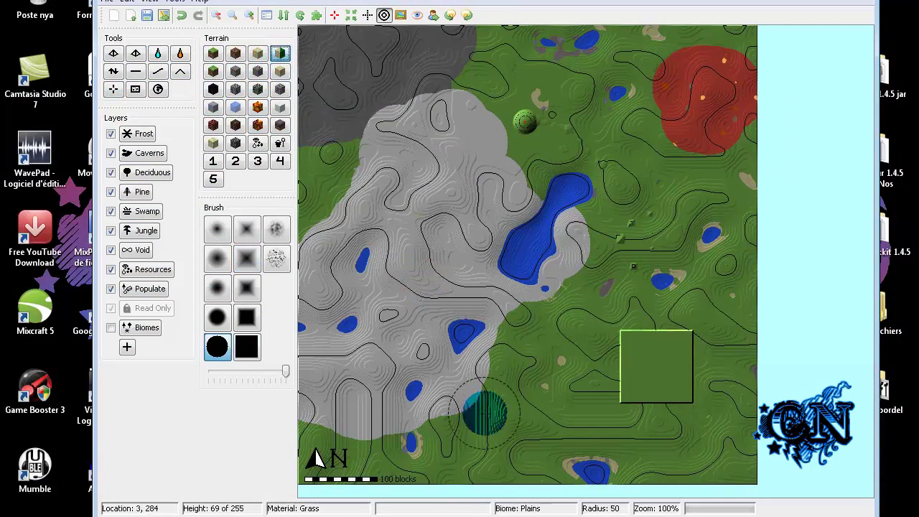
pyautogui.moveTo(542, 478)
pyautogui.mouseDown()
pyautogui.moveTo(554, 458)
pyautogui.moveTo(574, 468)
pyautogui.moveTo(472, 489)
pyautogui.mouseUp()
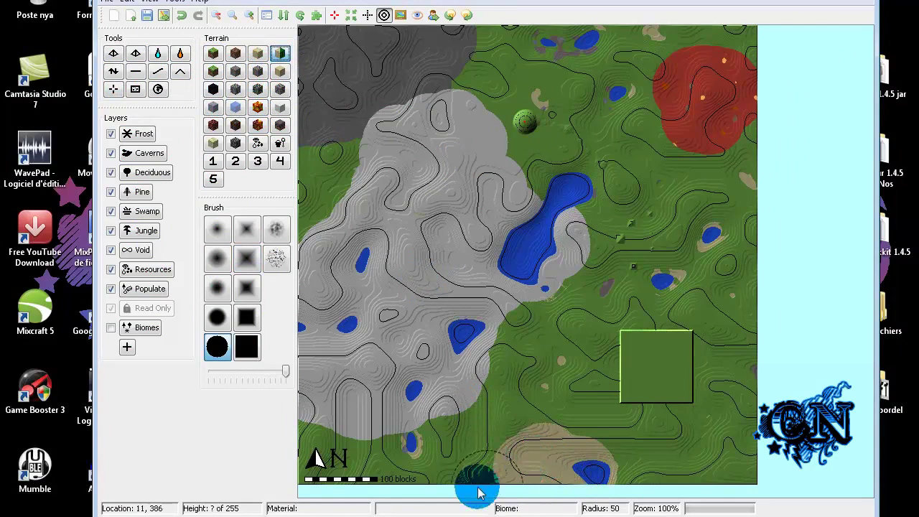
pyautogui.click(137, 90)
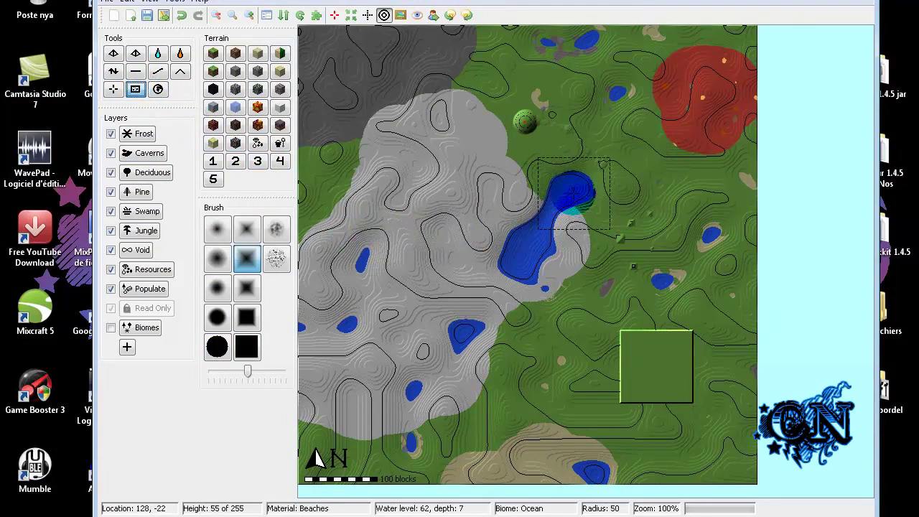
# - Drain the small ponds in the north of the map and along the western wool area with the Sponge tool
pyautogui.moveTo(608, 81)
pyautogui.mouseDown()
pyautogui.moveTo(594, 57)
pyautogui.moveTo(517, 41)
pyautogui.mouseUp()
pyautogui.moveTo(424, 228)
pyautogui.mouseDown()
pyautogui.moveTo(376, 248)
pyautogui.moveTo(352, 309)
pyautogui.moveTo(322, 319)
pyautogui.moveTo(354, 337)
pyautogui.moveTo(383, 377)
pyautogui.moveTo(388, 421)
pyautogui.moveTo(394, 405)
pyautogui.mouseUp()
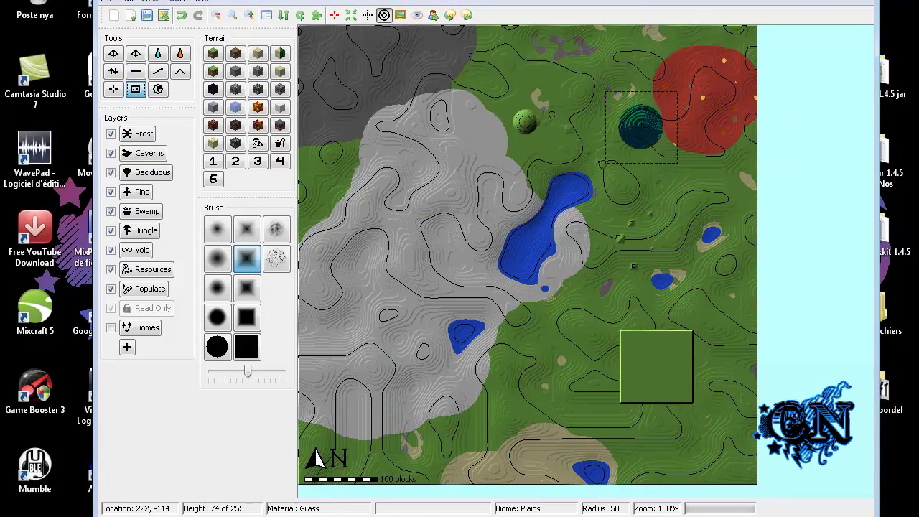
# - Examine the terrain fill and layer removal choices in the Global Operations dialog and close it without applying anything
pyautogui.click(160, 89)
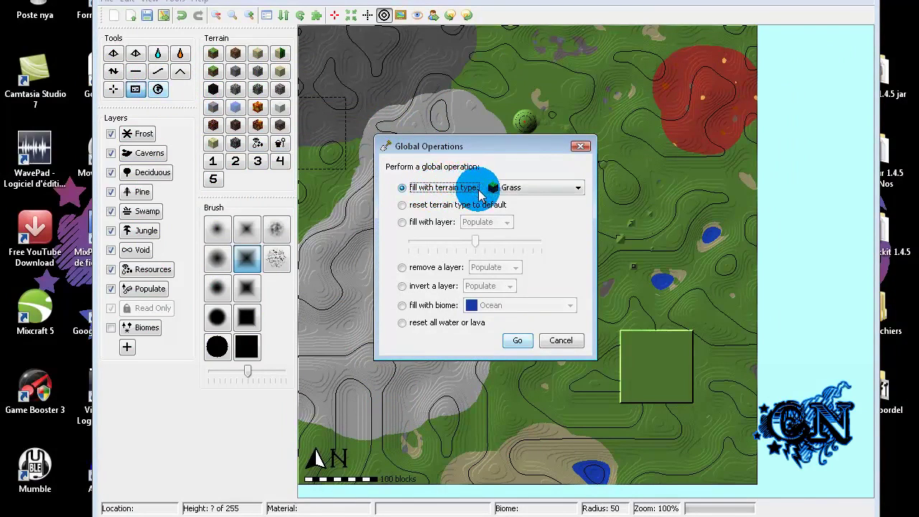
pyautogui.click(509, 191)
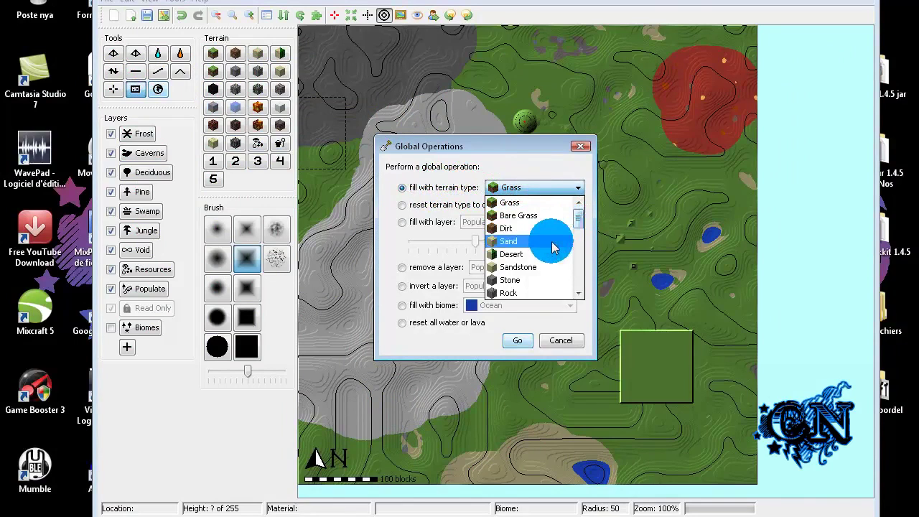
pyautogui.click(544, 316)
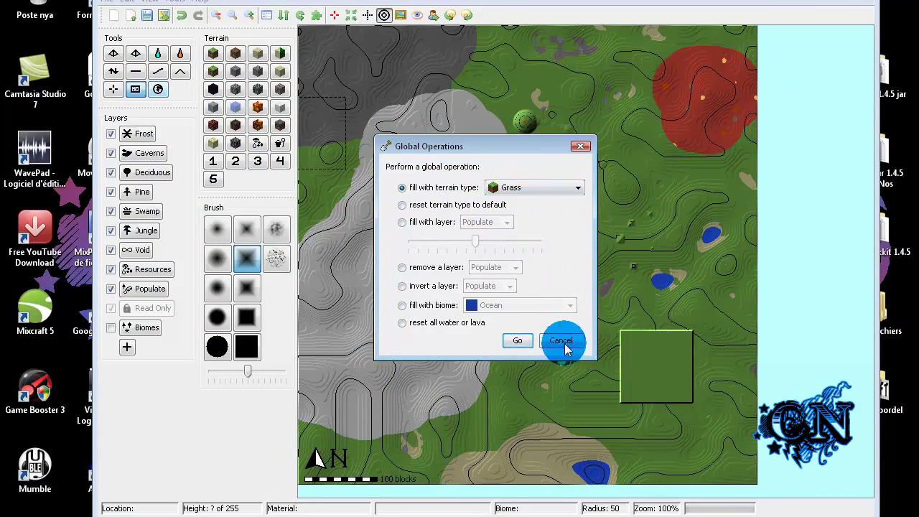
pyautogui.click(433, 269)
pyautogui.click(495, 267)
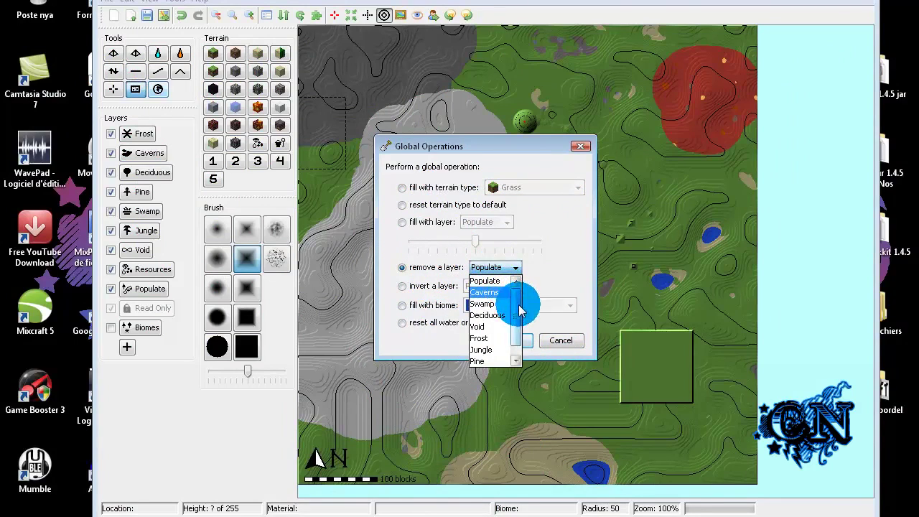
pyautogui.click(411, 266)
pyautogui.click(481, 268)
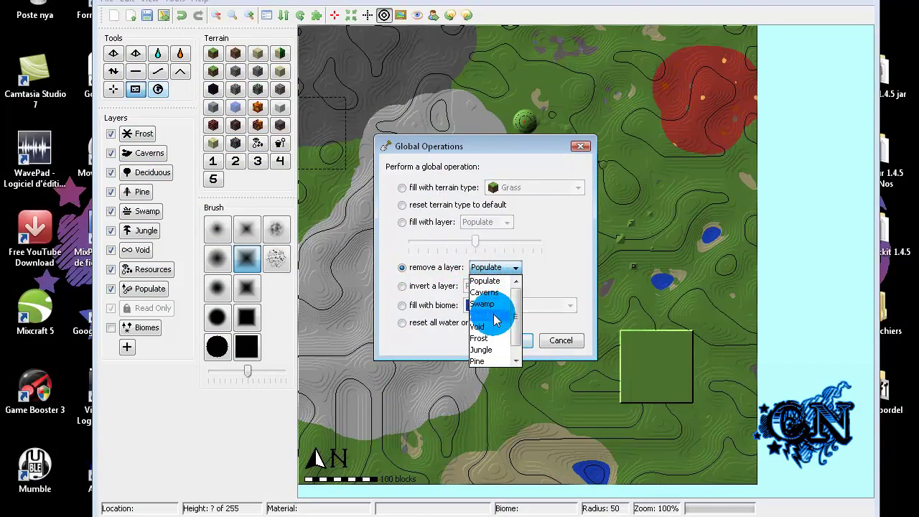
pyautogui.click(495, 308)
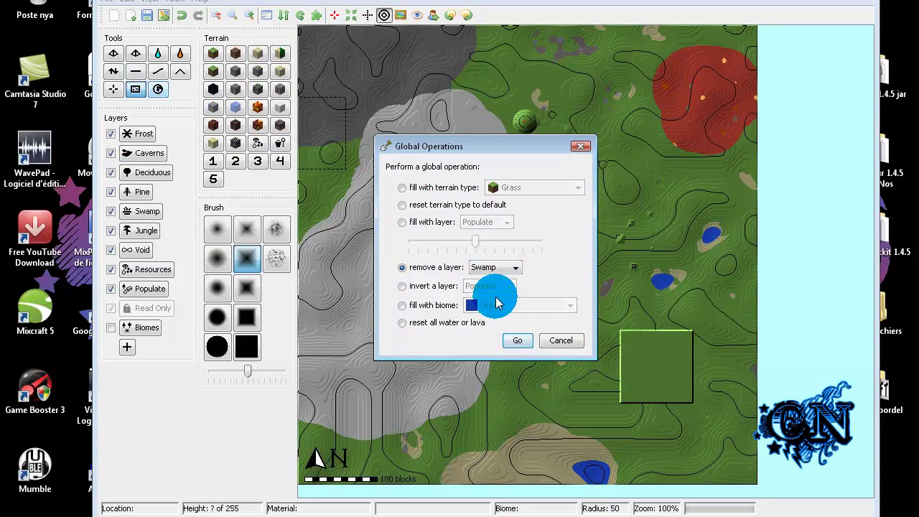
pyautogui.click(564, 341)
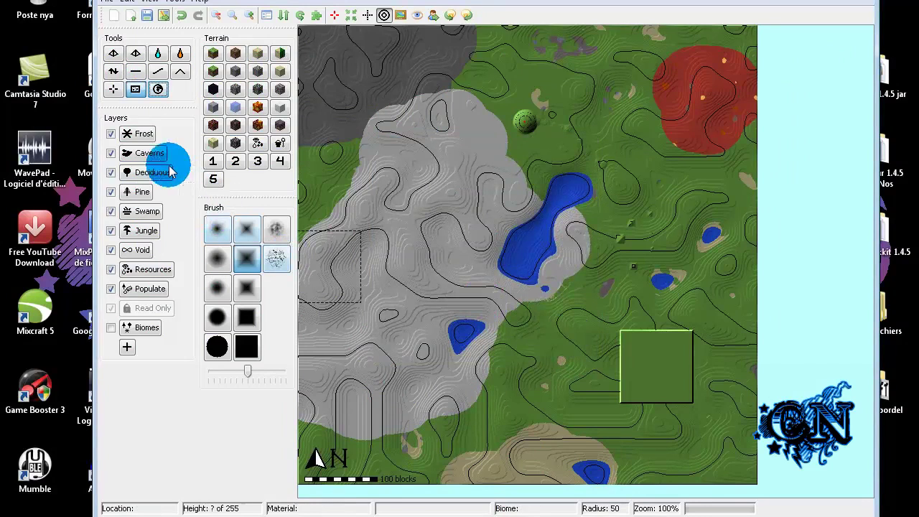
# - Paint the Frost layer from the long lake's north tip to the northern edge, and light grey terrain down the east side onto the plateau
pyautogui.click(149, 135)
pyautogui.moveTo(599, 147)
pyautogui.mouseDown()
pyautogui.moveTo(594, 95)
pyautogui.moveTo(570, 31)
pyautogui.moveTo(591, 41)
pyautogui.moveTo(605, 92)
pyautogui.moveTo(577, 92)
pyautogui.moveTo(520, 32)
pyautogui.mouseUp()
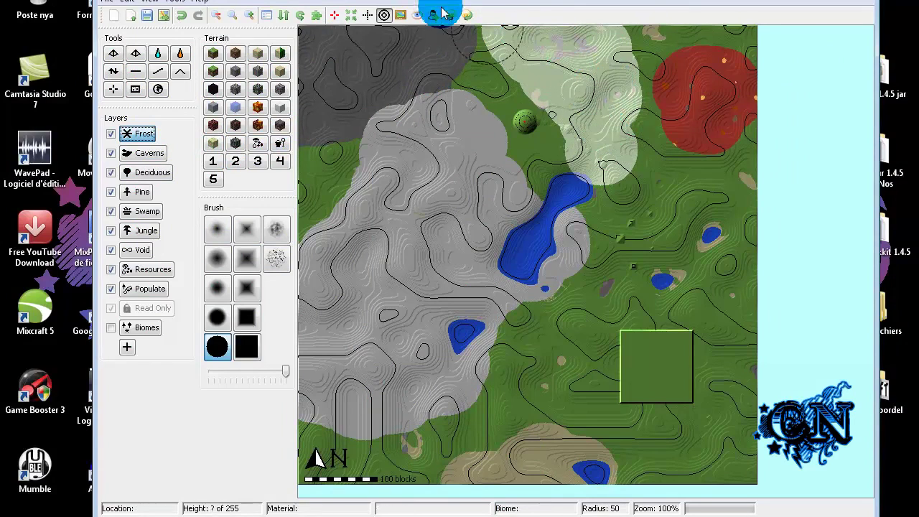
pyautogui.click(285, 111)
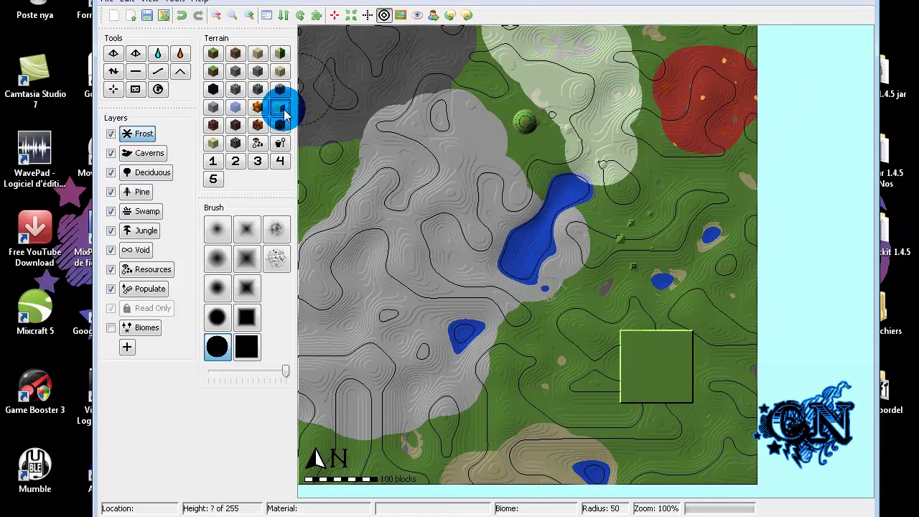
pyautogui.click(714, 258)
pyautogui.moveTo(695, 305)
pyautogui.mouseDown()
pyautogui.moveTo(648, 350)
pyautogui.moveTo(683, 394)
pyautogui.mouseUp()
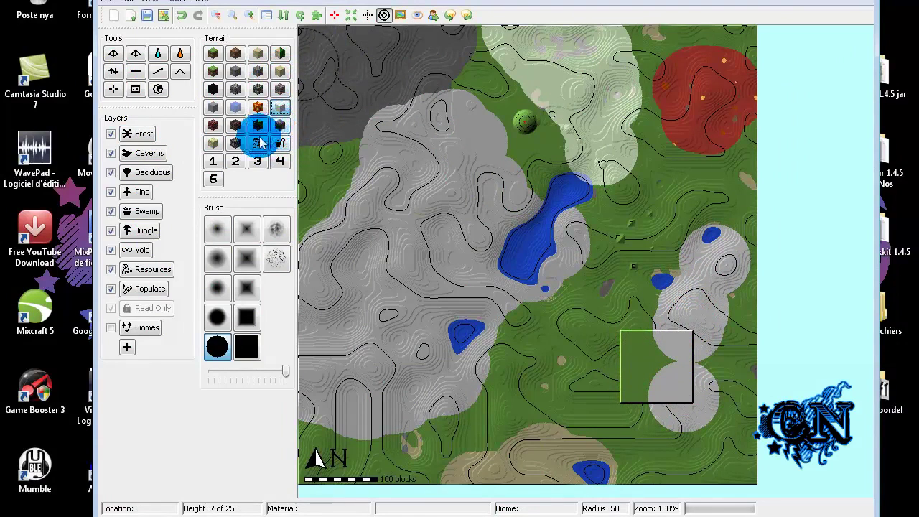
# - Try the Caverns layer with a broad stroke northward through the wool area, and undo it
pyautogui.click(151, 154)
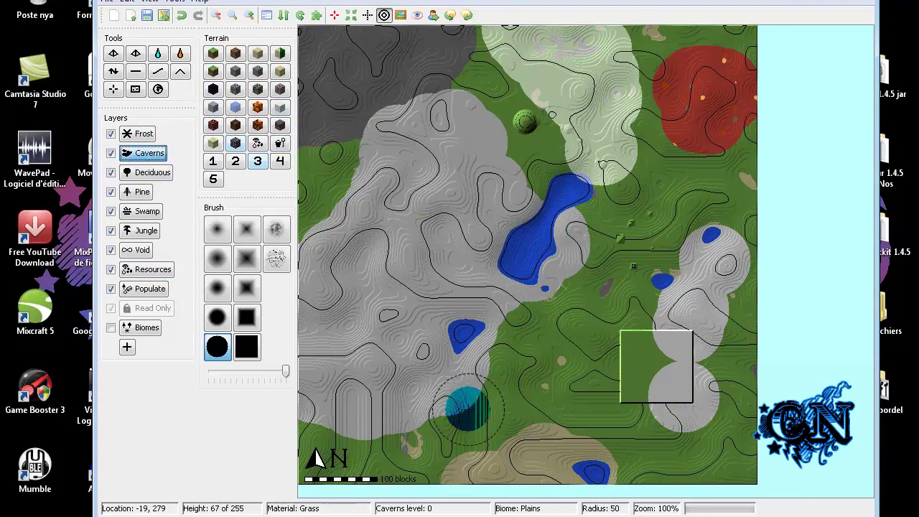
pyautogui.click(468, 410)
pyautogui.moveTo(461, 311)
pyautogui.mouseDown()
pyautogui.moveTo(482, 312)
pyautogui.moveTo(449, 348)
pyautogui.moveTo(439, 211)
pyautogui.moveTo(421, 168)
pyautogui.mouseUp()
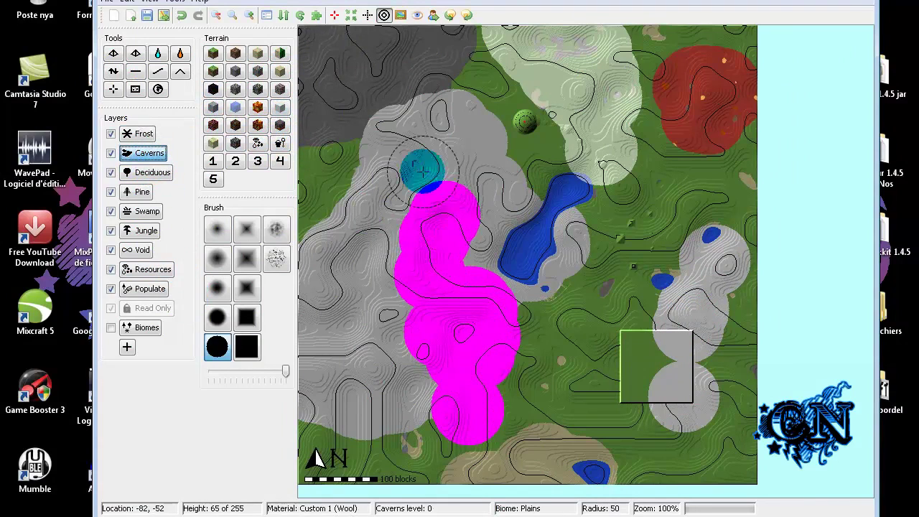
pyautogui.click(181, 16)
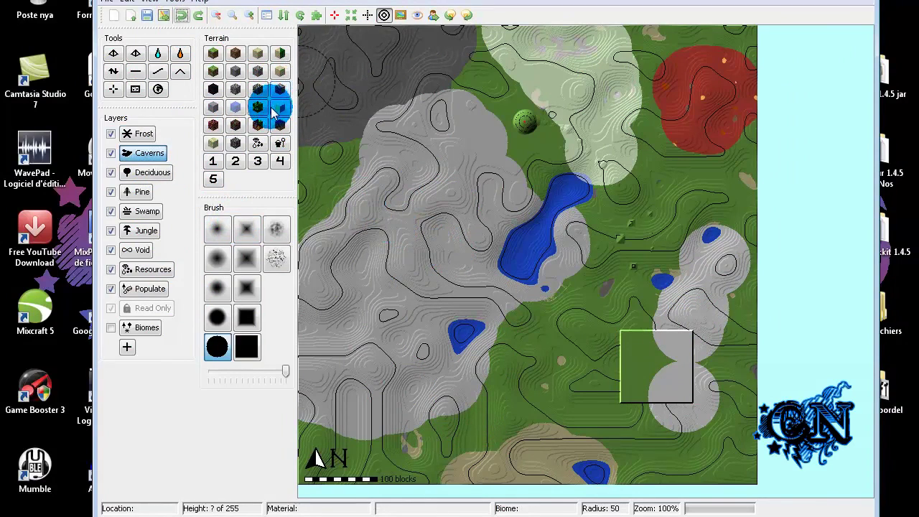
# - Try the Deciduous layer in a wide diagonal strip east of the long lake, and undo it
pyautogui.click(159, 178)
pyautogui.moveTo(565, 379)
pyautogui.mouseDown()
pyautogui.moveTo(564, 357)
pyautogui.moveTo(622, 237)
pyautogui.moveTo(655, 193)
pyautogui.mouseUp()
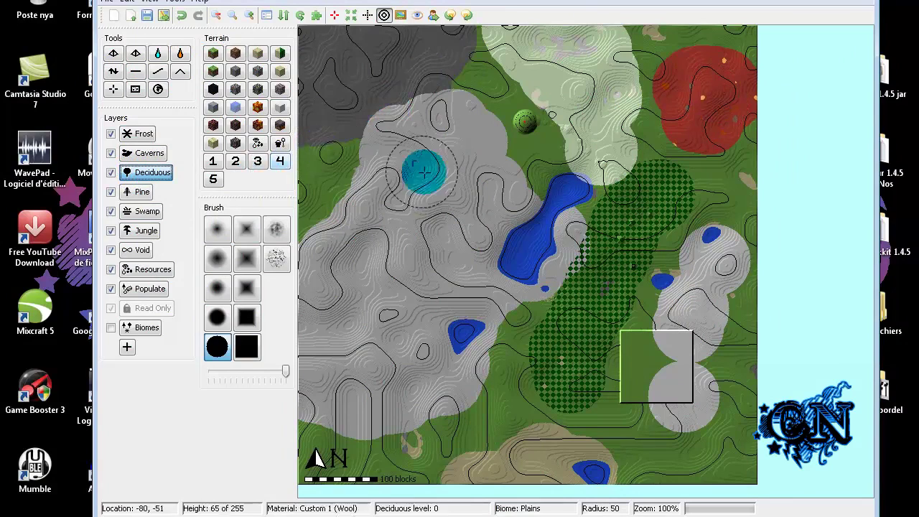
pyautogui.click(183, 16)
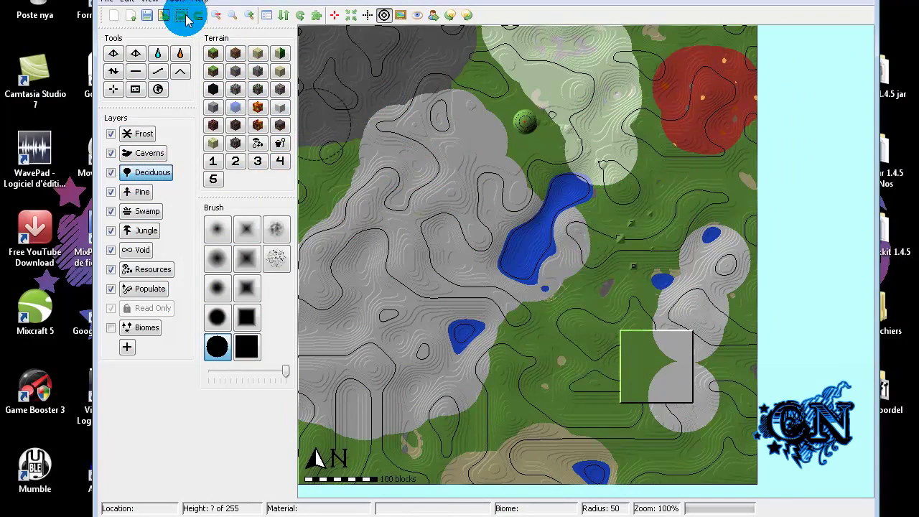
# - Paint round Swamp patches over the southwestern lake, the southern-edge pond and the long lake's south end, and a Jungle patch east of the long lake
pyautogui.click(144, 211)
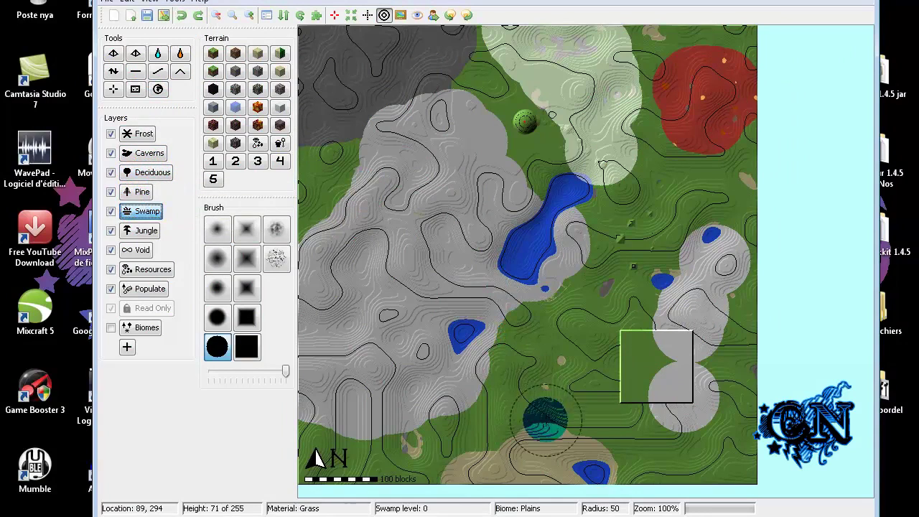
pyautogui.click(470, 338)
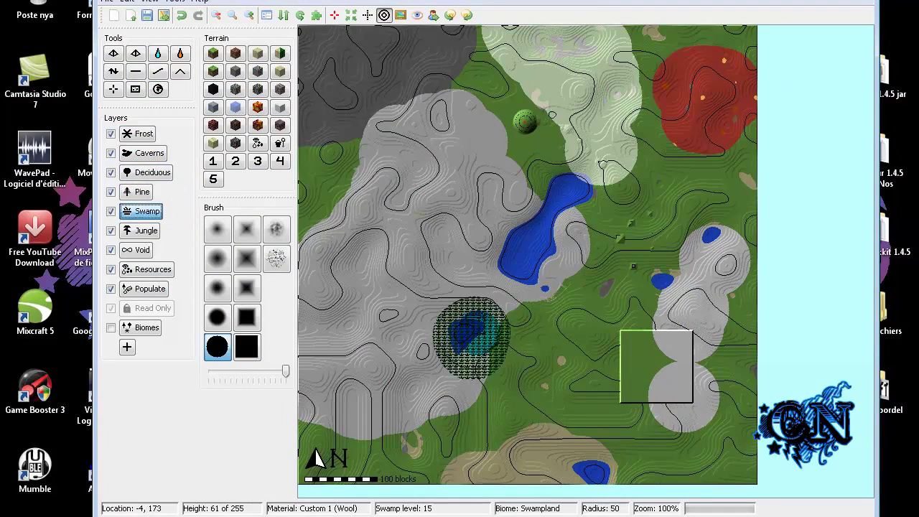
pyautogui.click(598, 453)
pyautogui.click(538, 309)
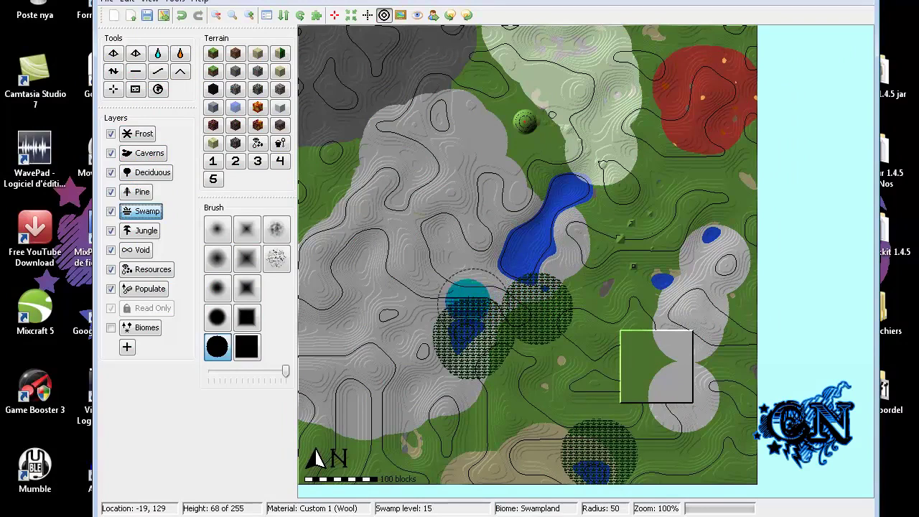
pyautogui.click(146, 237)
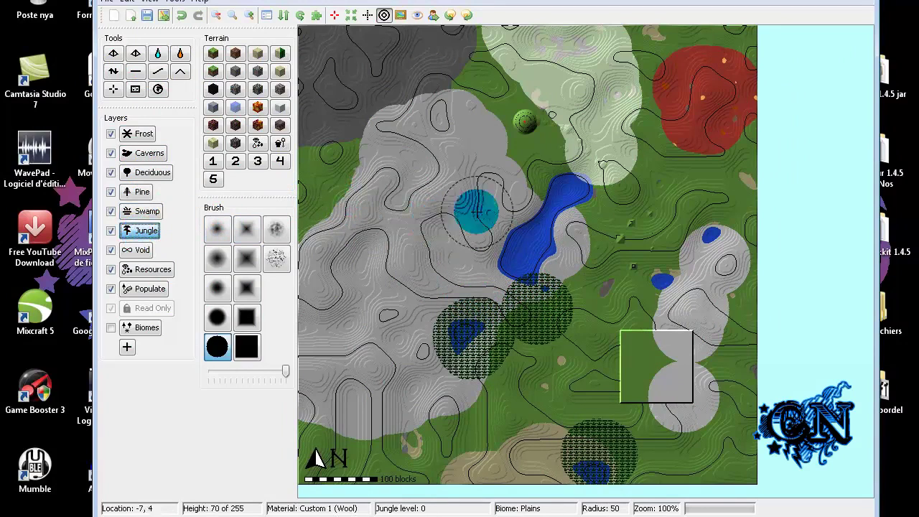
pyautogui.moveTo(609, 241)
pyautogui.mouseDown()
pyautogui.moveTo(615, 251)
pyautogui.moveTo(633, 214)
pyautogui.mouseUp()
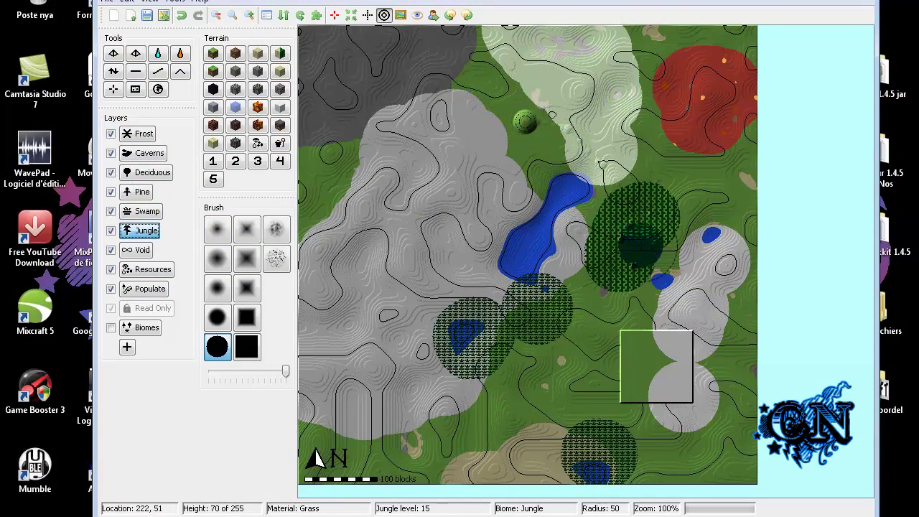
# - Try the Void layer as a round hole in the western wool area, and undo it
pyautogui.click(158, 259)
pyautogui.click(359, 322)
pyautogui.moveTo(394, 257)
pyautogui.mouseDown()
pyautogui.moveTo(384, 253)
pyautogui.moveTo(369, 269)
pyautogui.moveTo(335, 263)
pyautogui.moveTo(371, 292)
pyautogui.mouseUp()
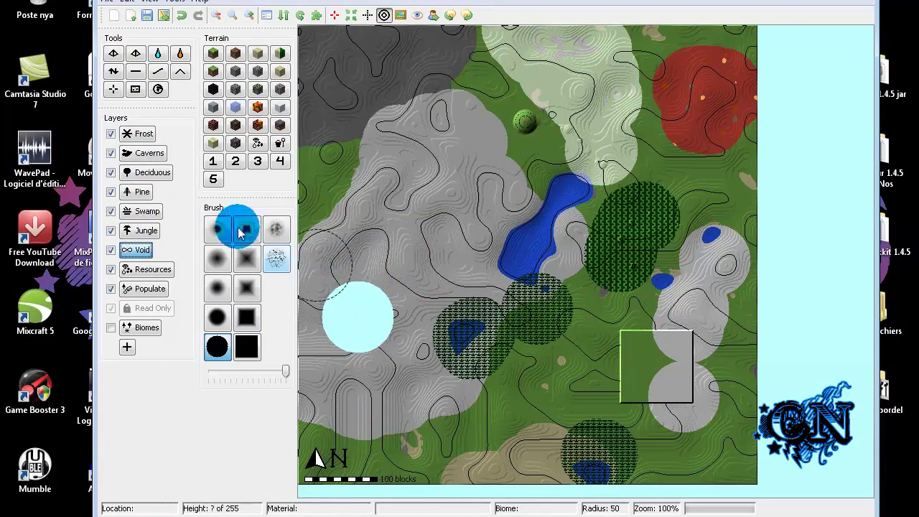
pyautogui.click(182, 15)
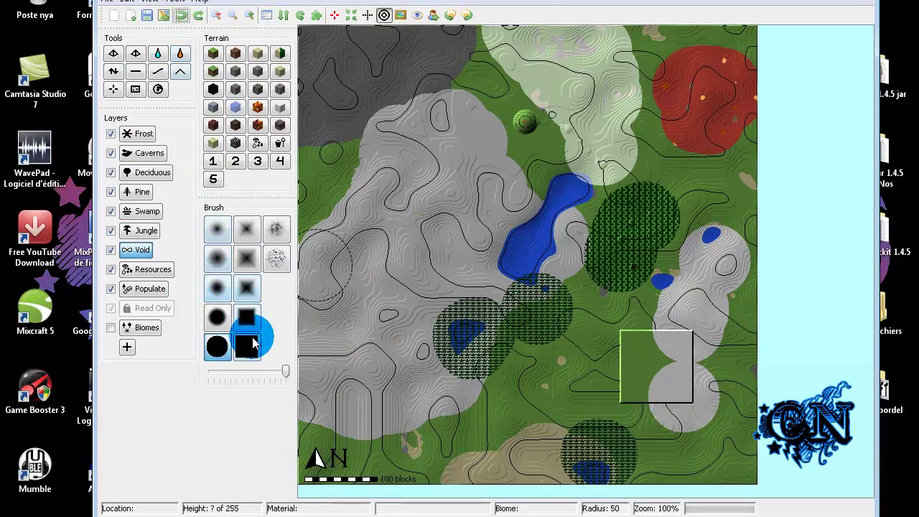
# - Cut a ragged-edged square Void hole at the wool area's northwest corner using the slightly softened square brush
pyautogui.click(246, 347)
pyautogui.click(247, 316)
pyautogui.click(392, 129)
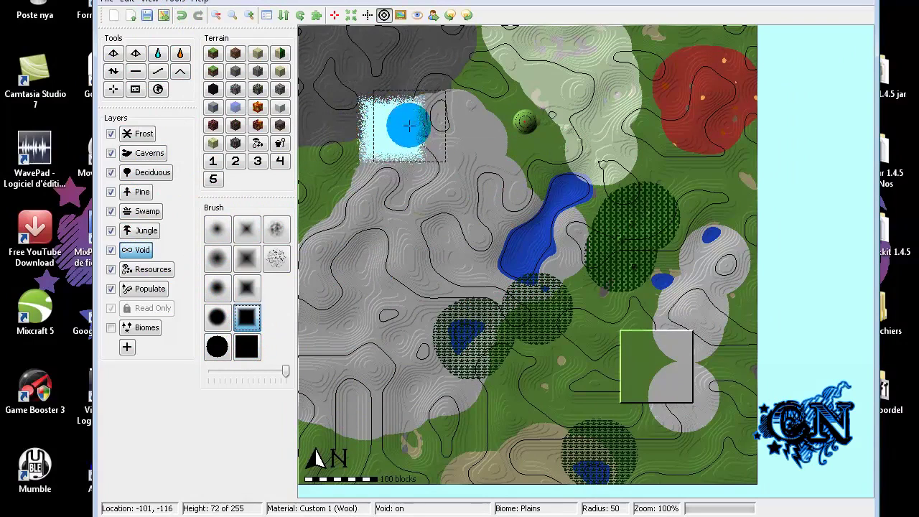
# - Try the Resources layer with square strokes in the western wool area, and undo it
pyautogui.click(160, 279)
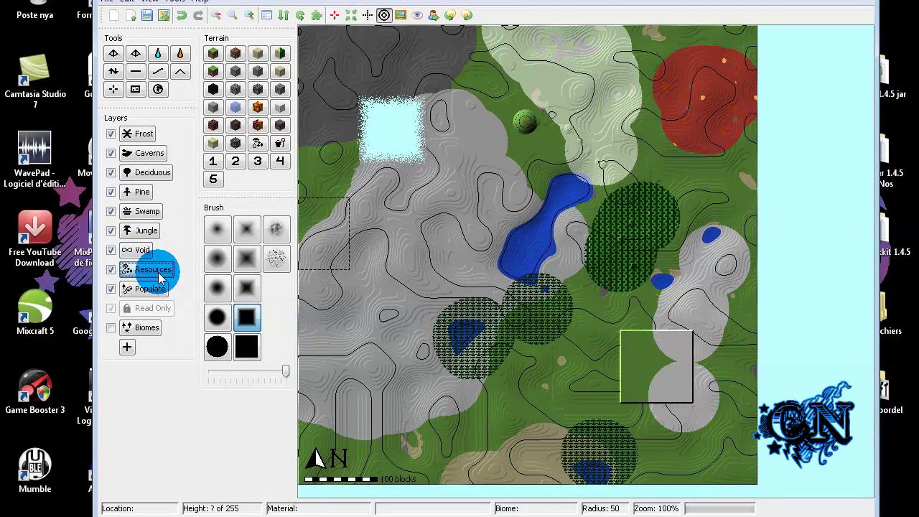
pyautogui.moveTo(349, 297)
pyautogui.mouseDown()
pyautogui.moveTo(357, 307)
pyautogui.moveTo(373, 232)
pyautogui.mouseUp()
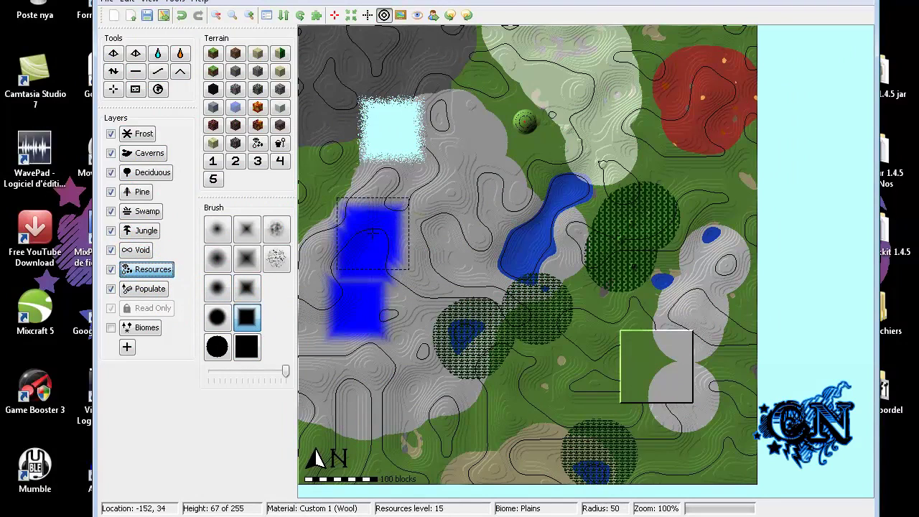
pyautogui.click(181, 18)
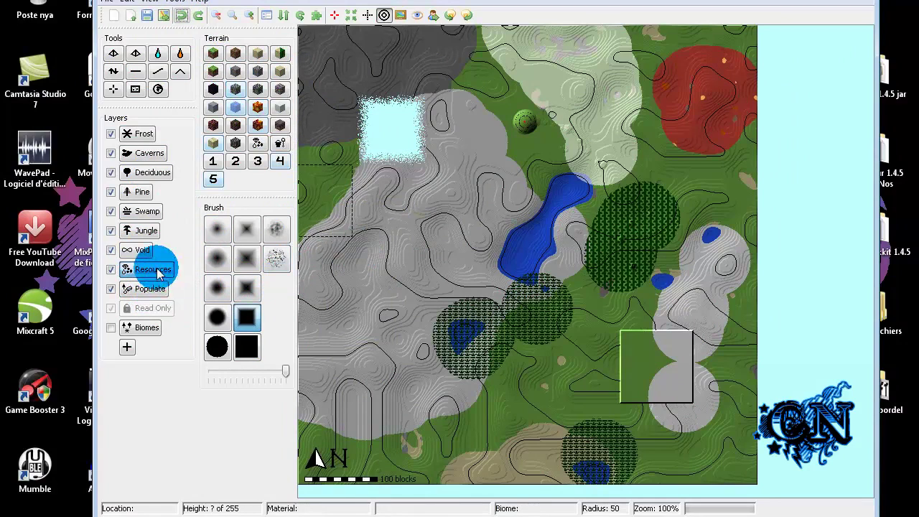
# - Paint the red biome over and around the northeastern red terrain, and extend the Jungle layer from the plateau's northwest corner northward
pyautogui.click(132, 330)
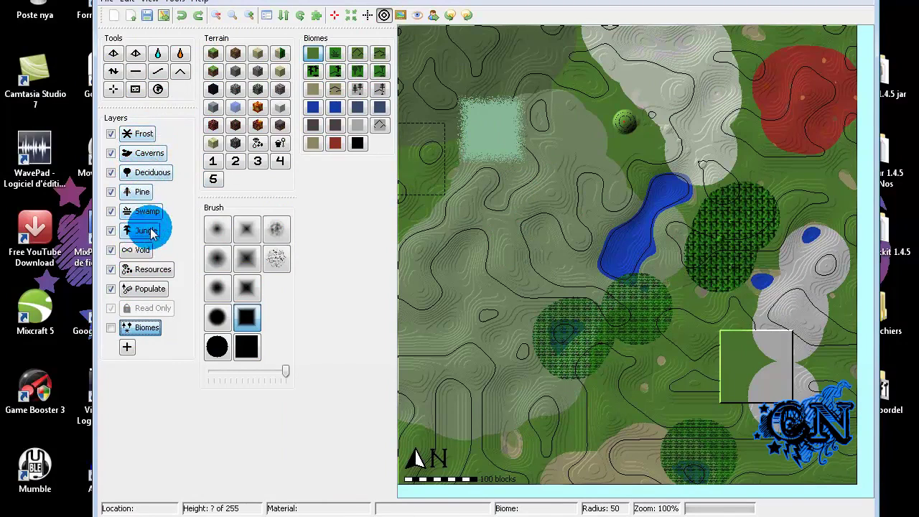
pyautogui.click(335, 144)
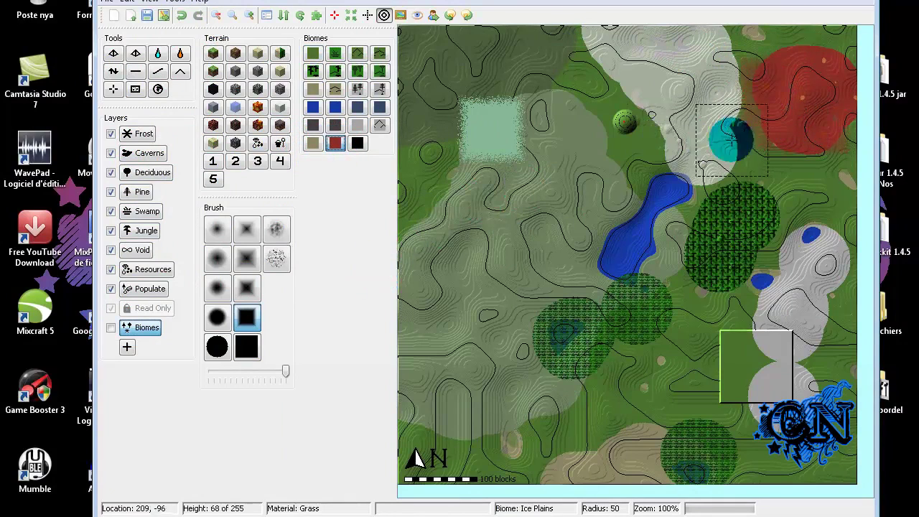
pyautogui.moveTo(775, 65)
pyautogui.mouseDown()
pyautogui.moveTo(793, 60)
pyautogui.moveTo(813, 72)
pyautogui.mouseUp()
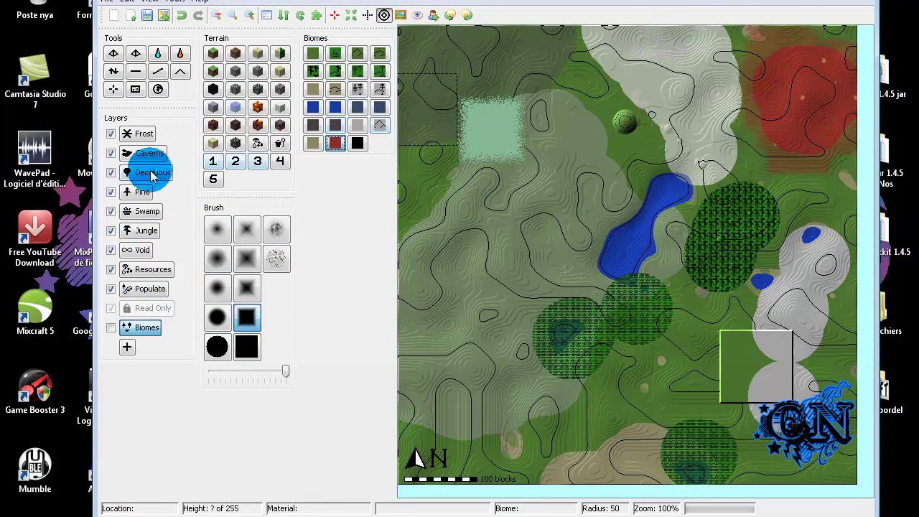
pyautogui.click(144, 231)
pyautogui.moveTo(611, 334)
pyautogui.mouseDown()
pyautogui.moveTo(614, 296)
pyautogui.moveTo(585, 284)
pyautogui.moveTo(641, 279)
pyautogui.moveTo(657, 263)
pyautogui.moveTo(654, 204)
pyautogui.mouseUp()
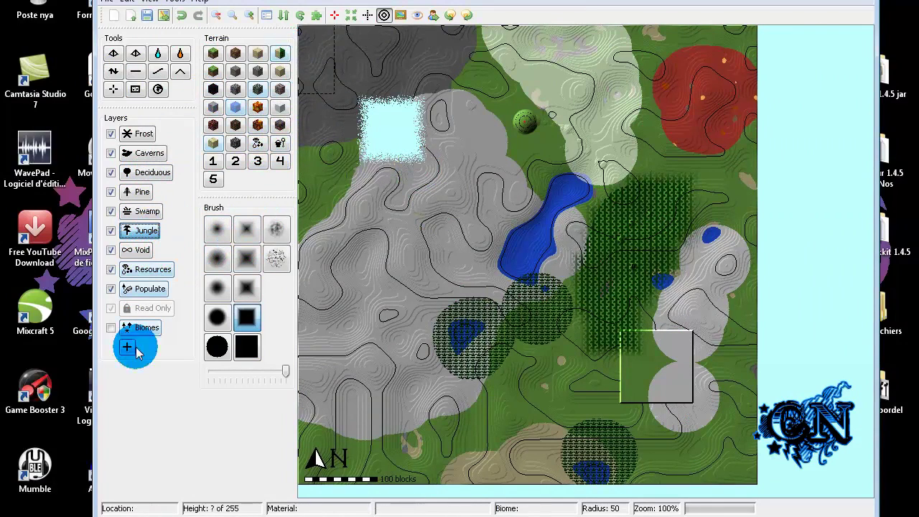
# - Paint the slate-blue biome around the long lake and the second dark grey biome along the map's southwestern edge
pyautogui.click(148, 328)
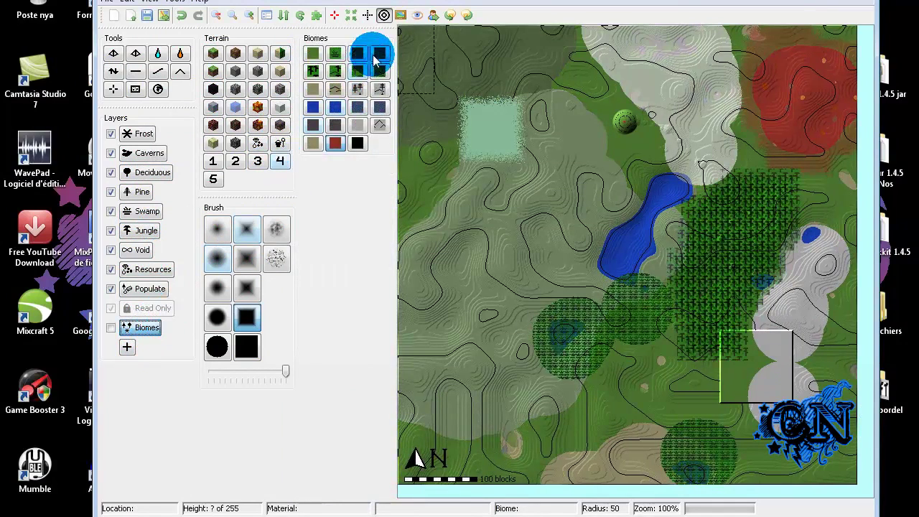
pyautogui.click(358, 109)
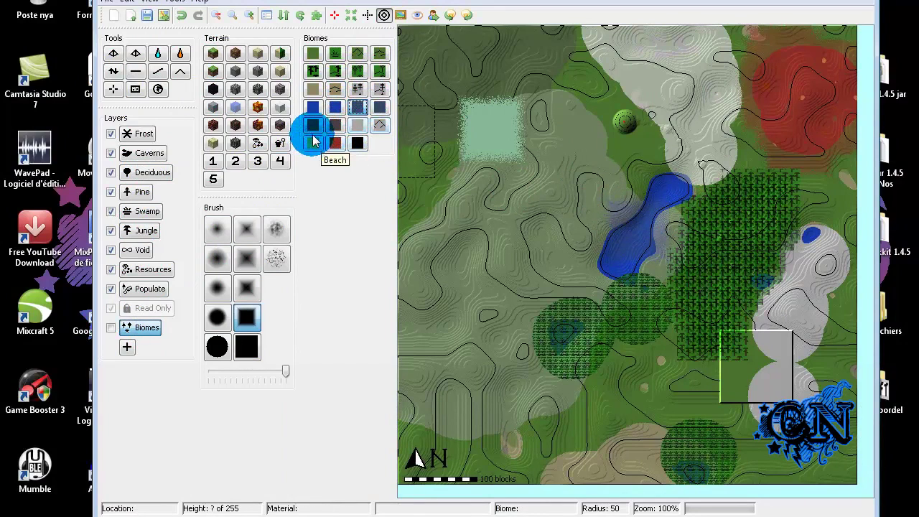
pyautogui.click(313, 126)
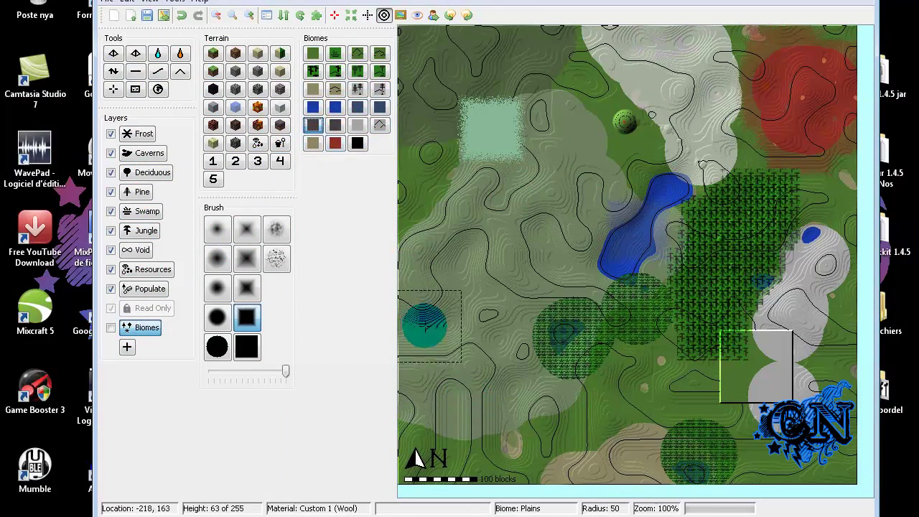
pyautogui.click(334, 124)
pyautogui.moveTo(468, 472)
pyautogui.mouseDown()
pyautogui.moveTo(404, 448)
pyautogui.moveTo(402, 438)
pyautogui.moveTo(450, 454)
pyautogui.moveTo(501, 452)
pyautogui.moveTo(516, 472)
pyautogui.mouseUp()
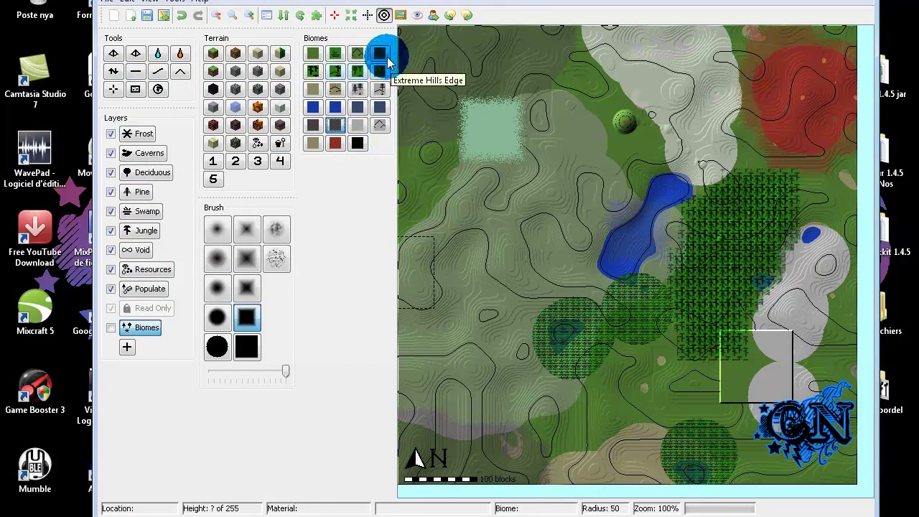
# - Paint the hill-patterned biome beside Extreme Hills Edge along the map's northwestern edge
pyautogui.click(358, 54)
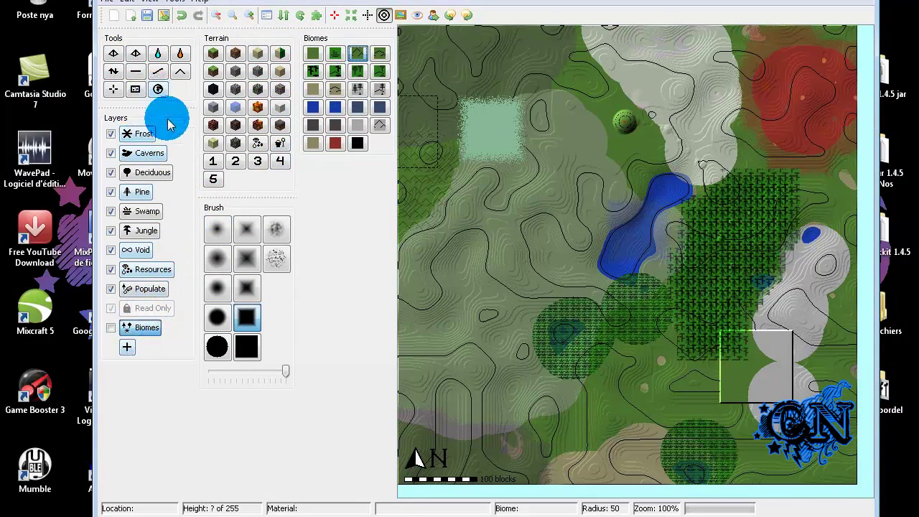
pyautogui.click(148, 3)
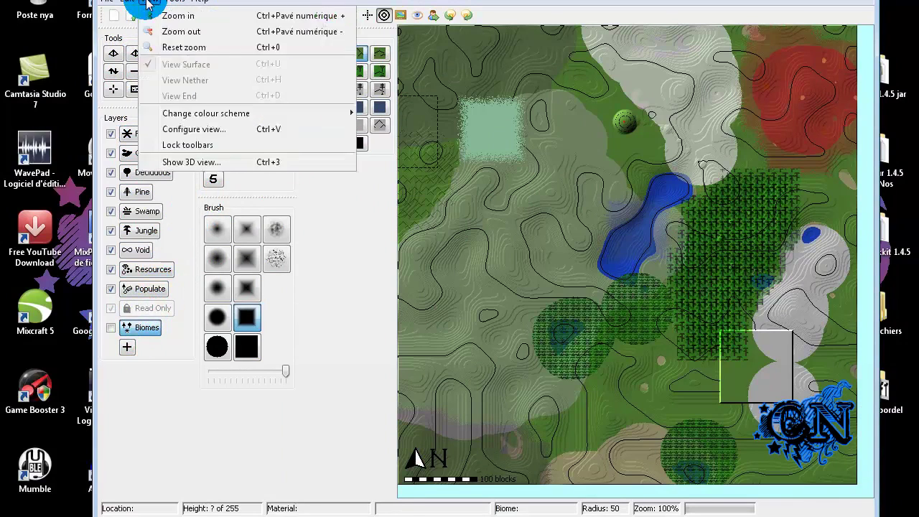
pyautogui.moveTo(109, 4)
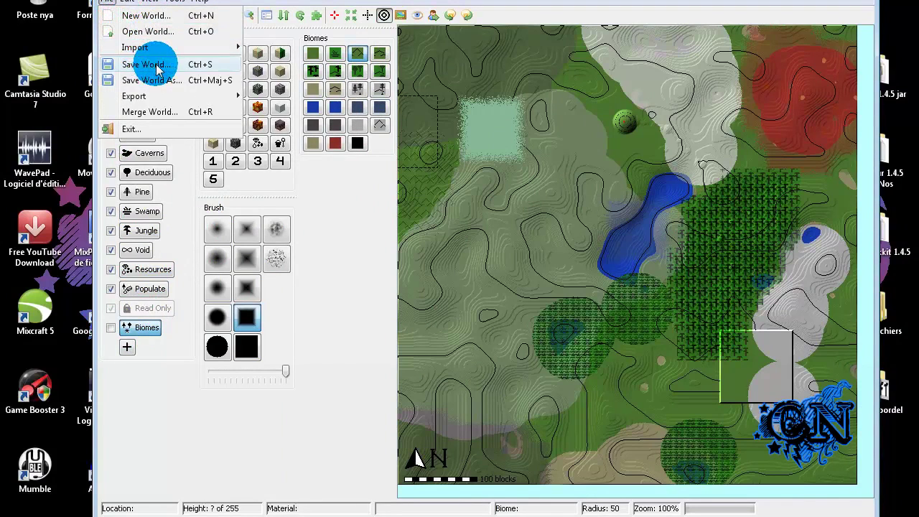
pyautogui.click(382, 274)
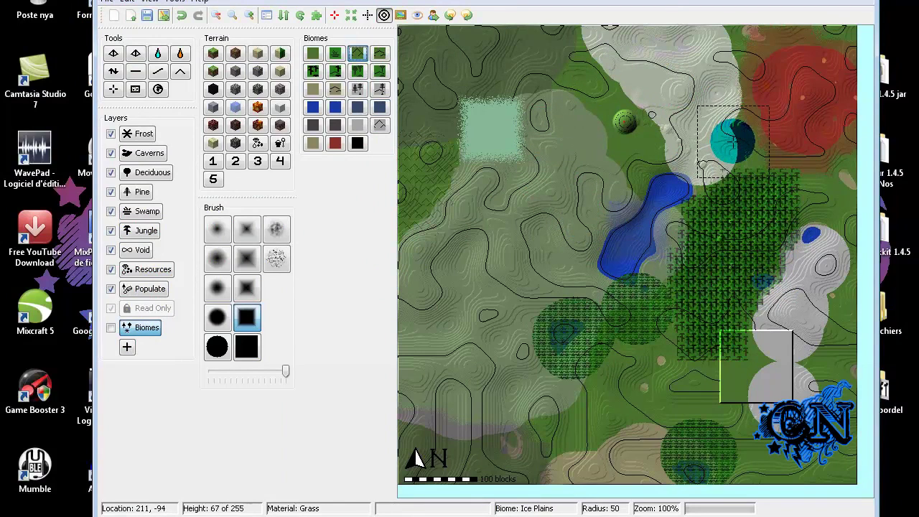
# - Open the Minecraft export settings for the world and place the dialog so all its options fit on screen
pyautogui.click(162, 21)
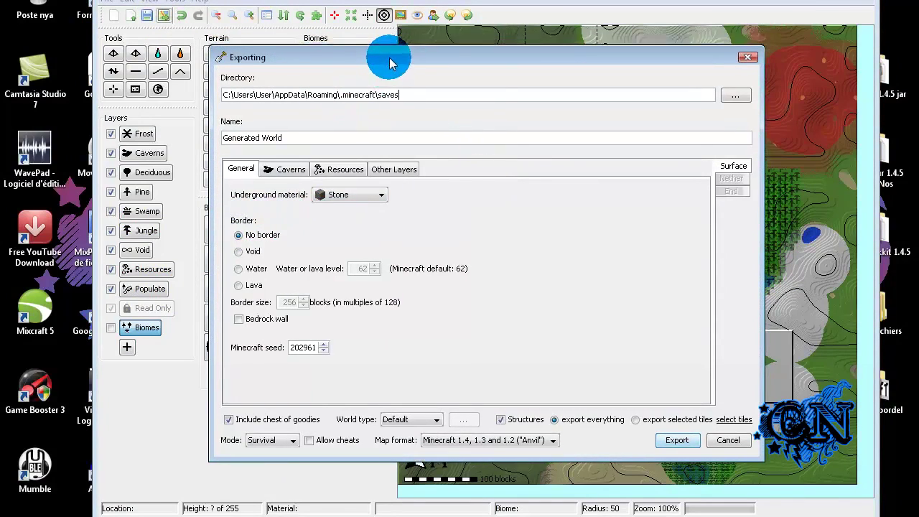
pyautogui.moveTo(388, 53); pyautogui.dragTo(422, 155)
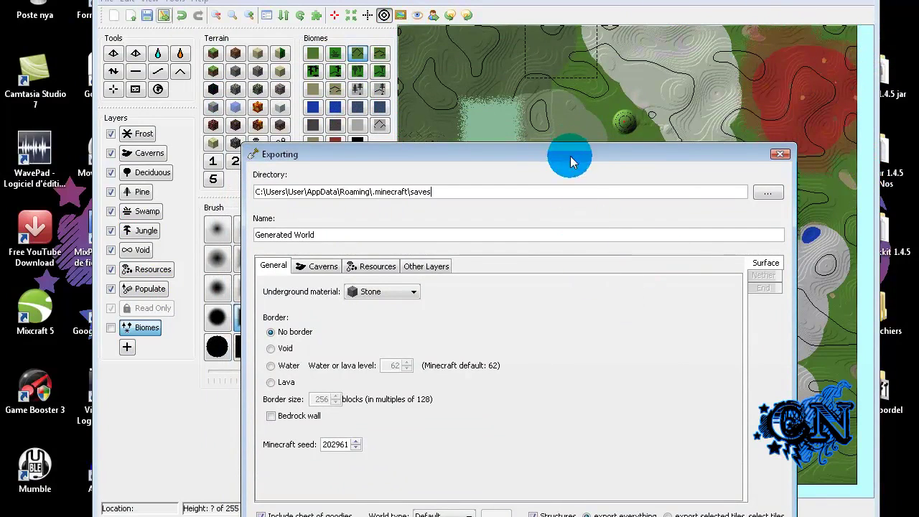
pyautogui.moveTo(570, 157); pyautogui.dragTo(566, 7)
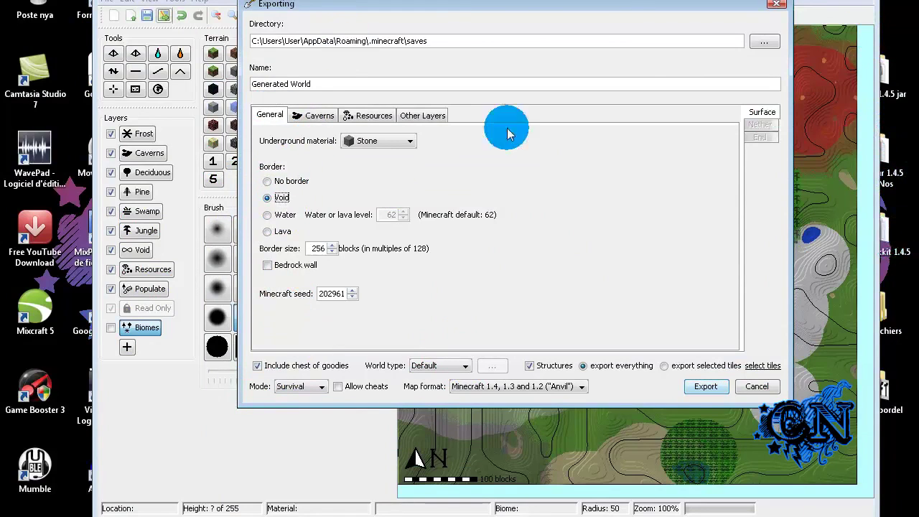
# - Try a Lava border with a bedrock wall, and return to No border without the wall
pyautogui.click(280, 222)
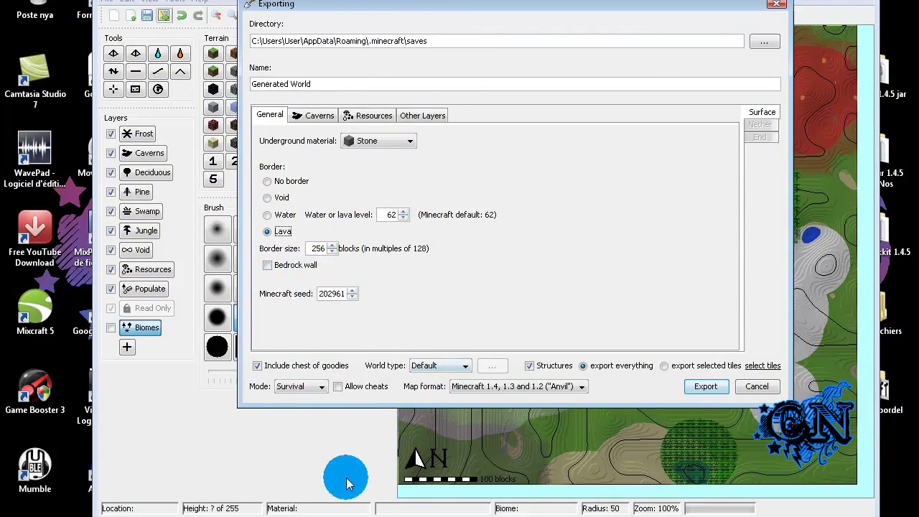
pyautogui.click(288, 272)
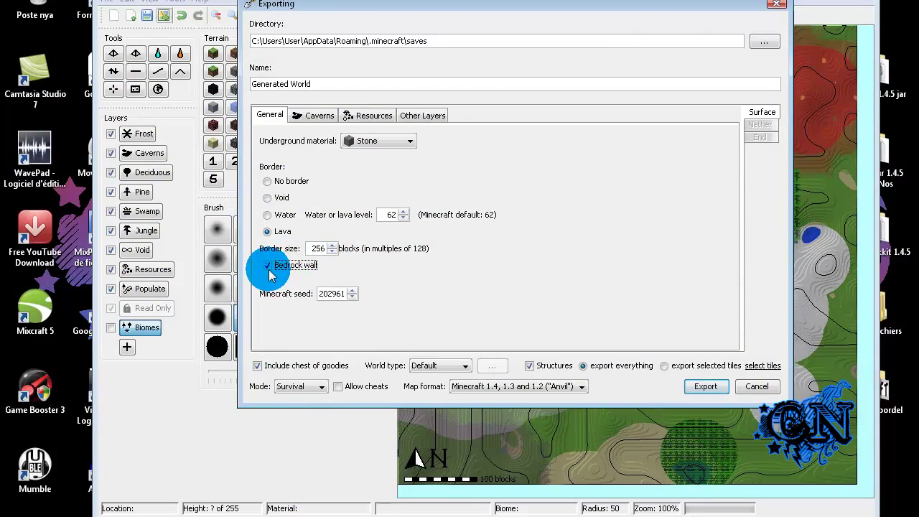
pyautogui.click(268, 181)
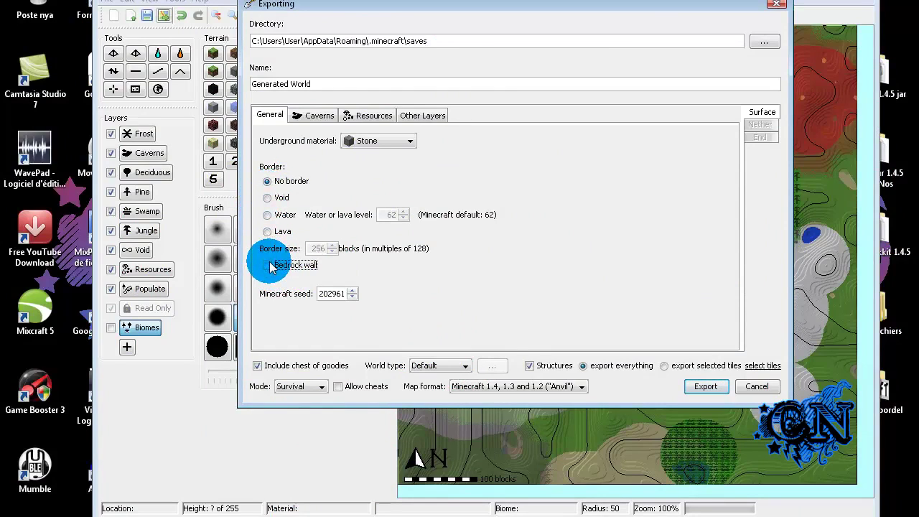
# - Set the surface's underground material to Bedrock
pyautogui.click(406, 141)
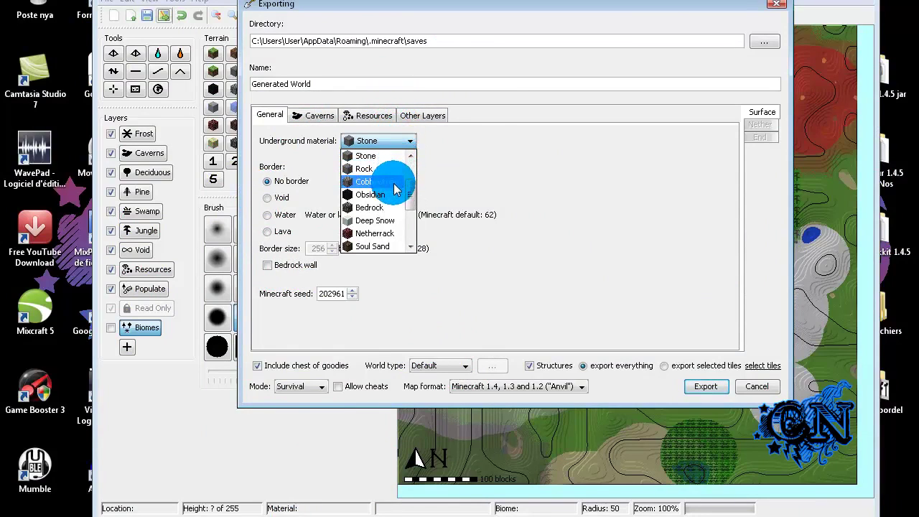
pyautogui.click(367, 208)
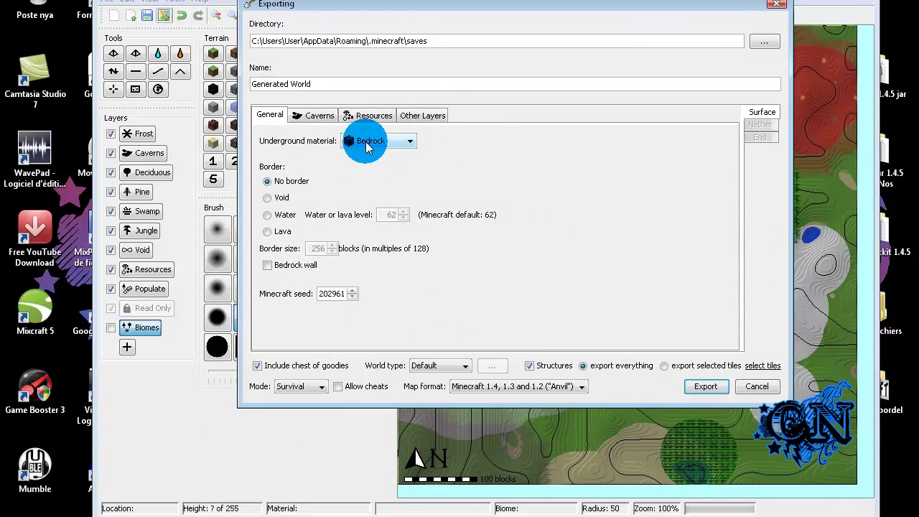
# - Raise the intensity of Caverns everywhere to about 80% of its range in the cavern export settings
pyautogui.click(319, 116)
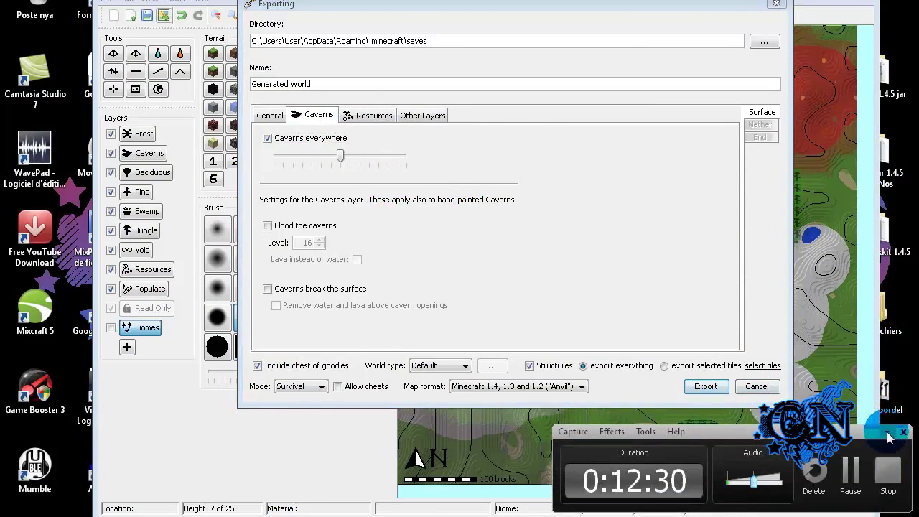
pyautogui.click(501, 217)
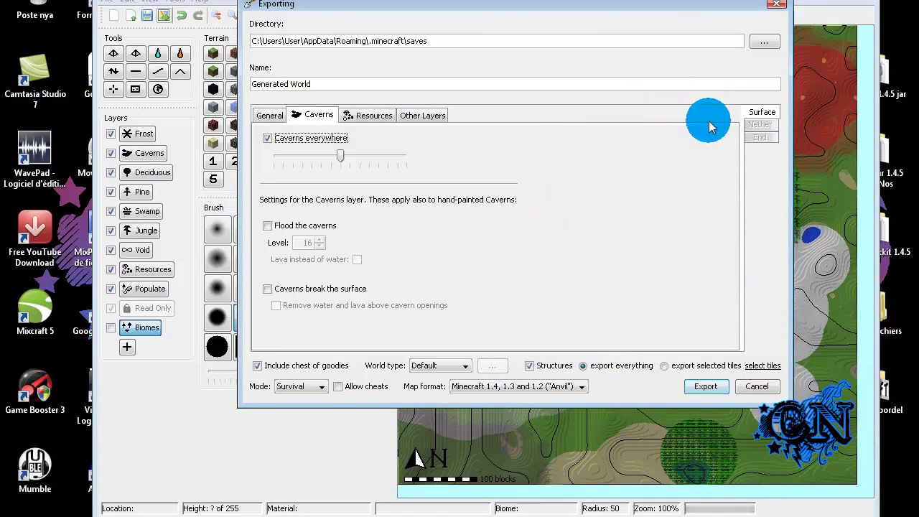
pyautogui.moveTo(341, 155); pyautogui.dragTo(410, 157)
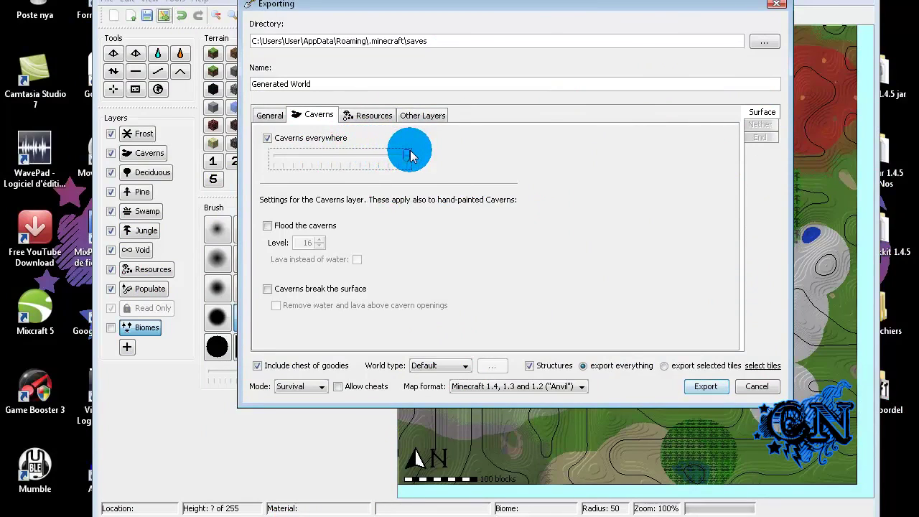
pyautogui.moveTo(410, 157); pyautogui.dragTo(342, 165)
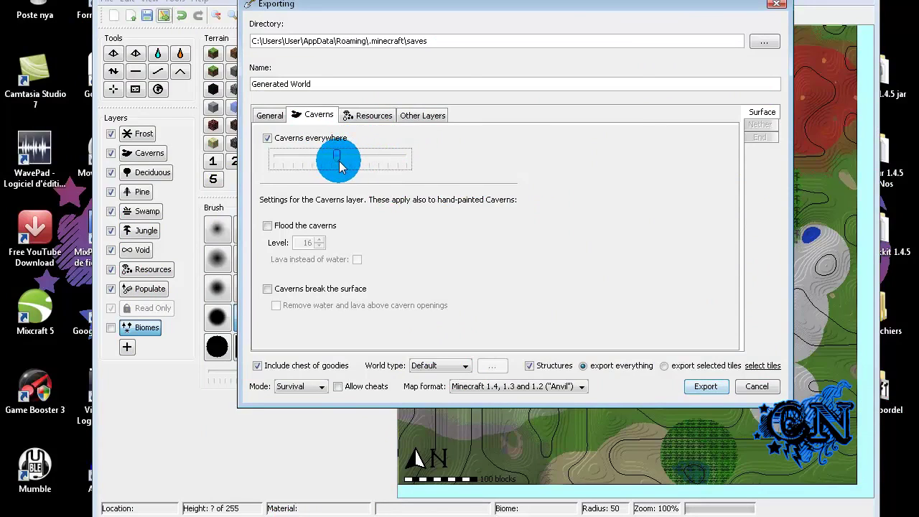
pyautogui.moveTo(341, 163); pyautogui.dragTo(385, 161)
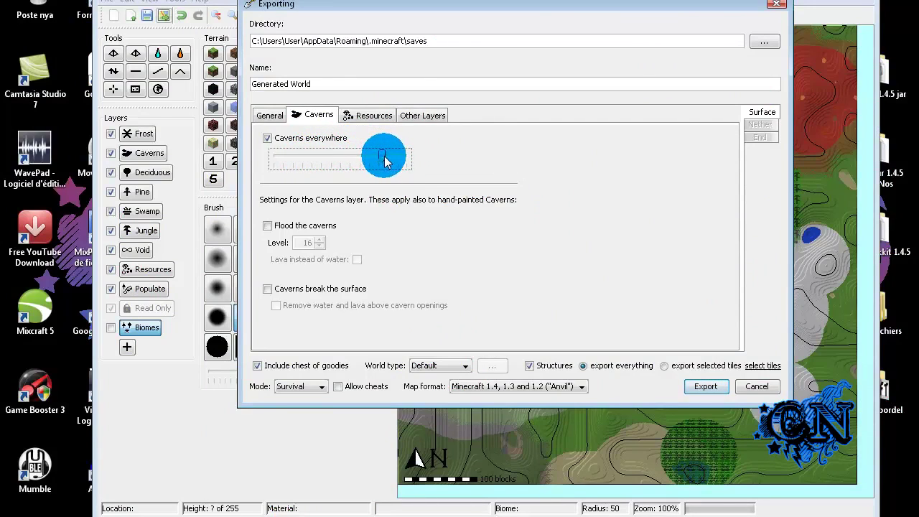
# - Try flooding the caverns and switch it off, and make the caverns break the surface
pyautogui.click(305, 228)
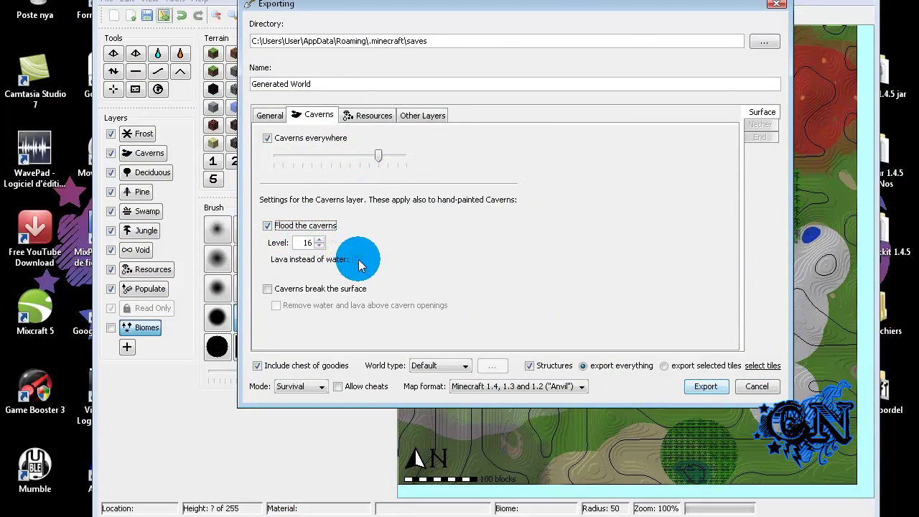
pyautogui.click(300, 230)
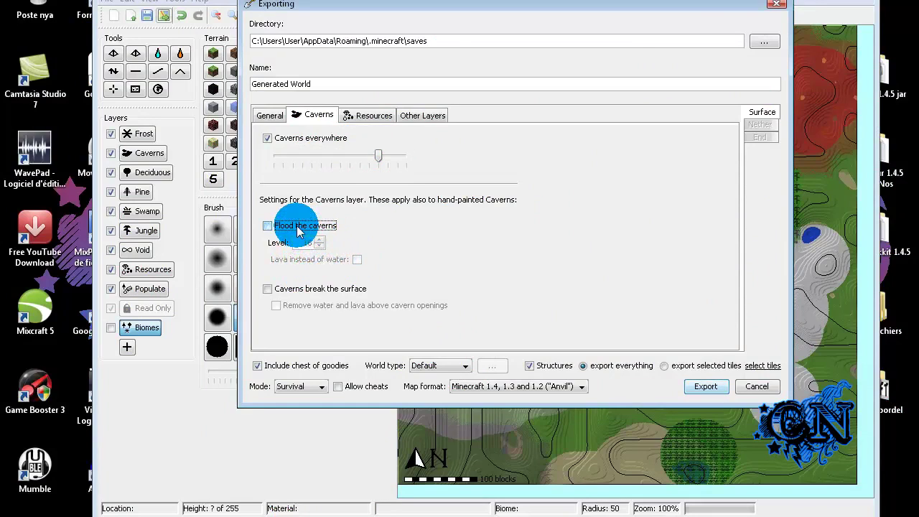
pyautogui.click(295, 291)
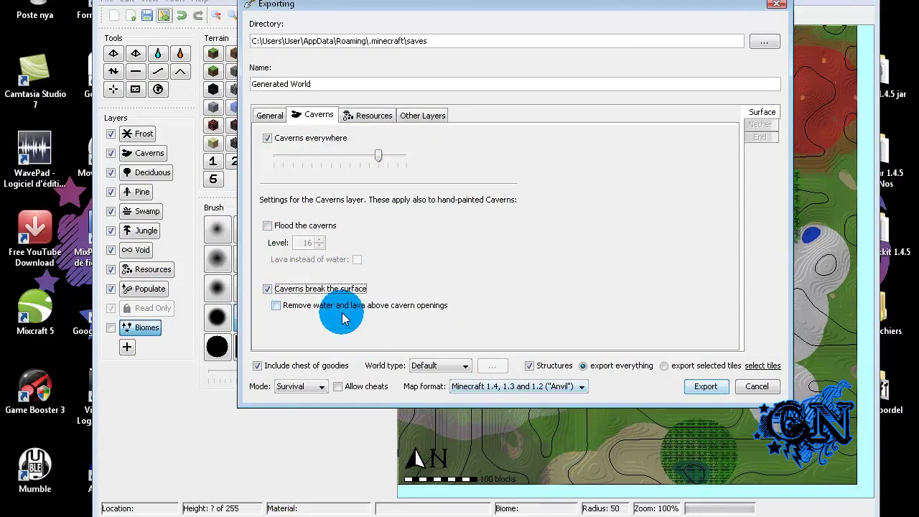
pyautogui.click(268, 289)
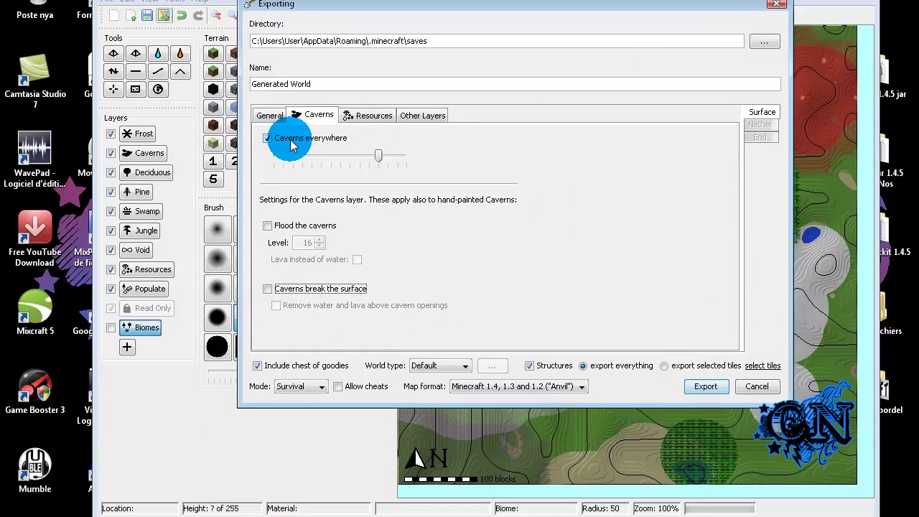
pyautogui.click(303, 290)
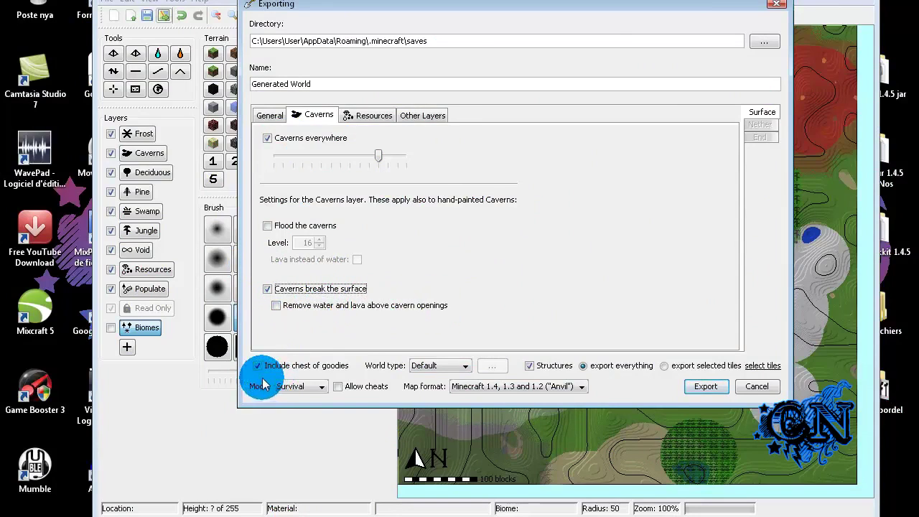
# - Raise the Resources everywhere intensity to about 85%, and set gold to 11‰ occurrence with a maximum level of 54
pyautogui.click(365, 122)
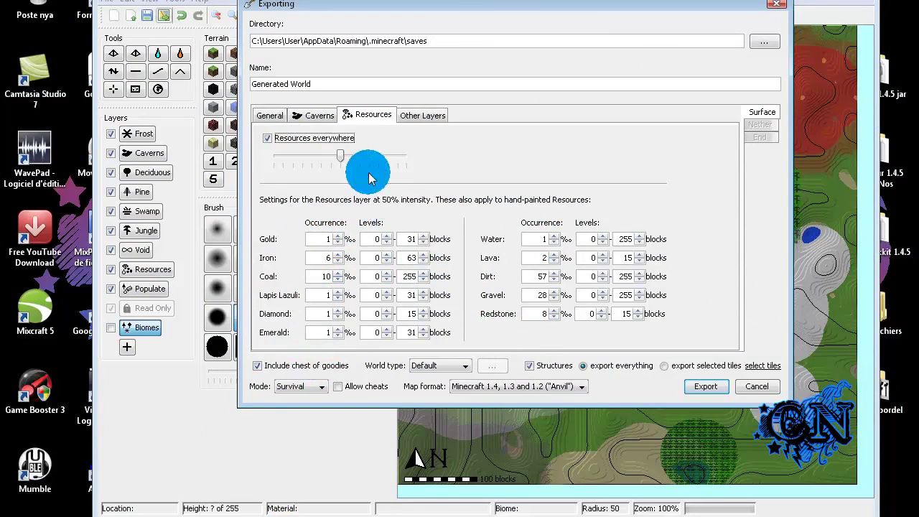
pyautogui.moveTo(344, 158); pyautogui.dragTo(388, 156)
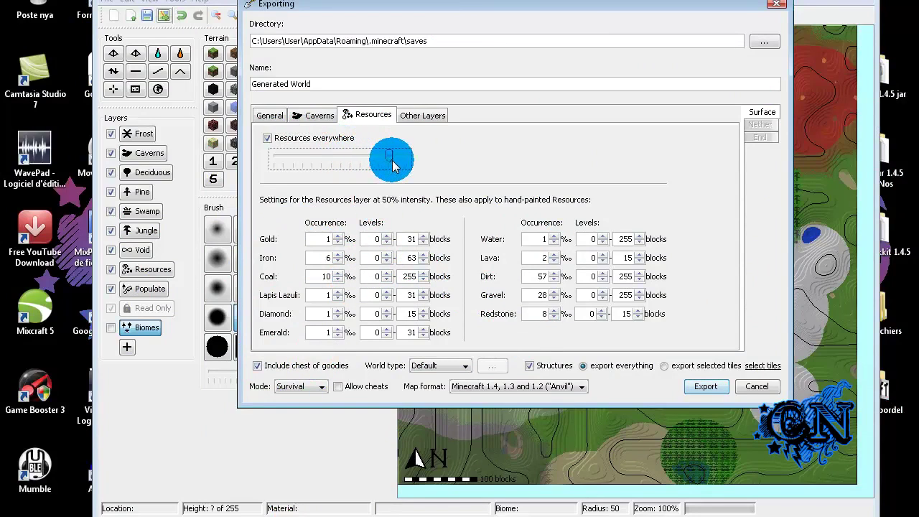
pyautogui.click(342, 236)
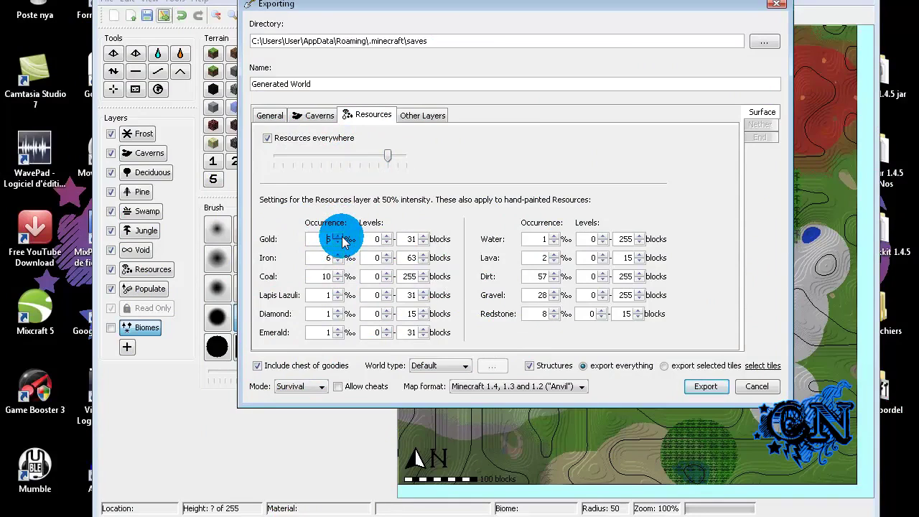
pyautogui.click(339, 236)
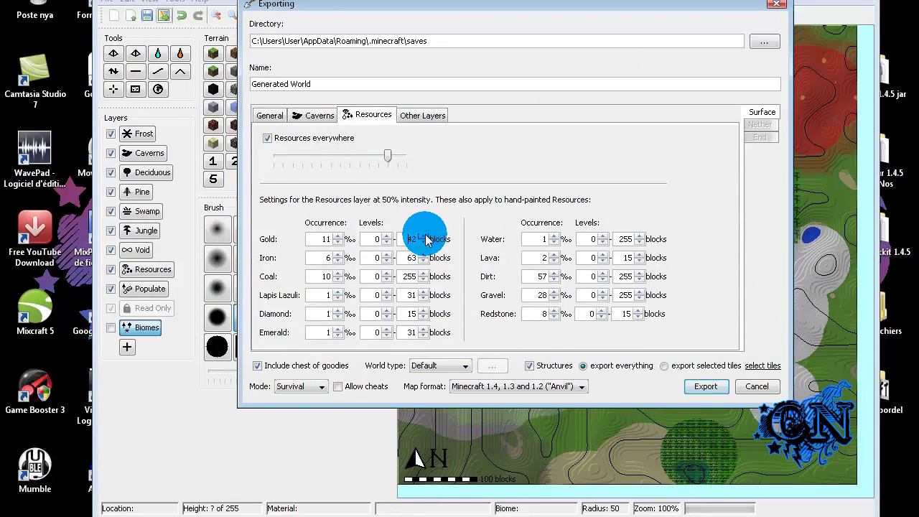
pyautogui.click(424, 237)
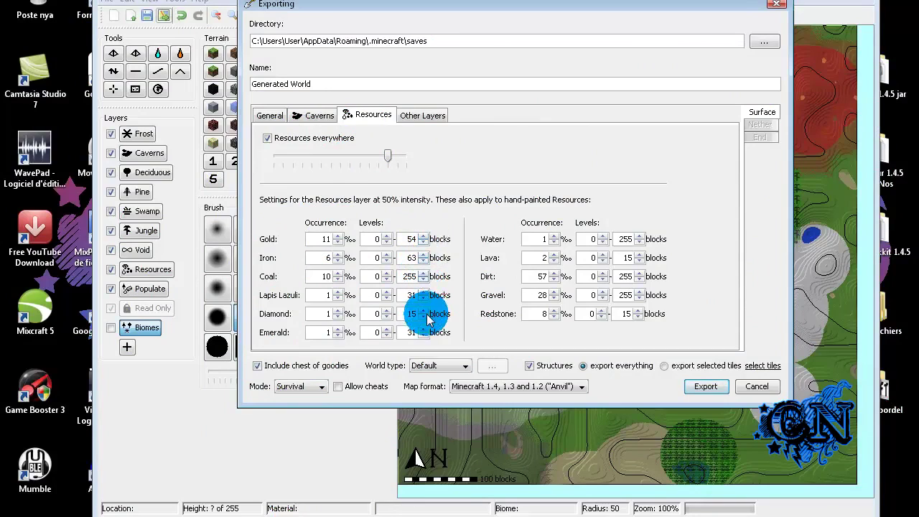
# - Set diamond's maximum level to 21, and raise gold to 35‰ occurrence with a maximum level of 106
pyautogui.click(424, 311)
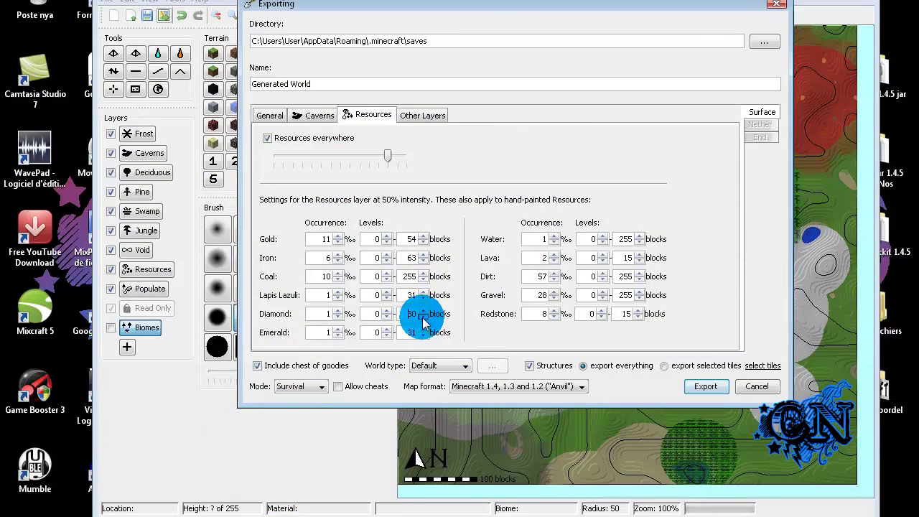
pyautogui.click(422, 236)
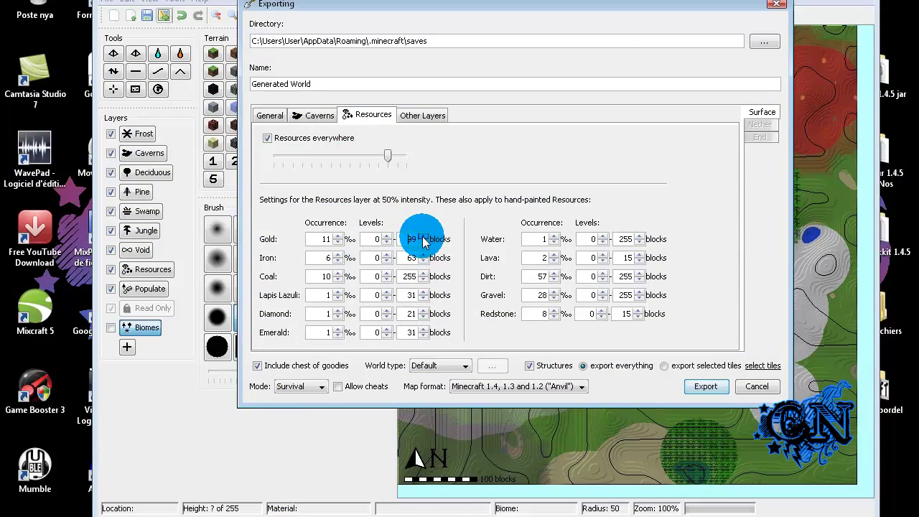
pyautogui.click(337, 236)
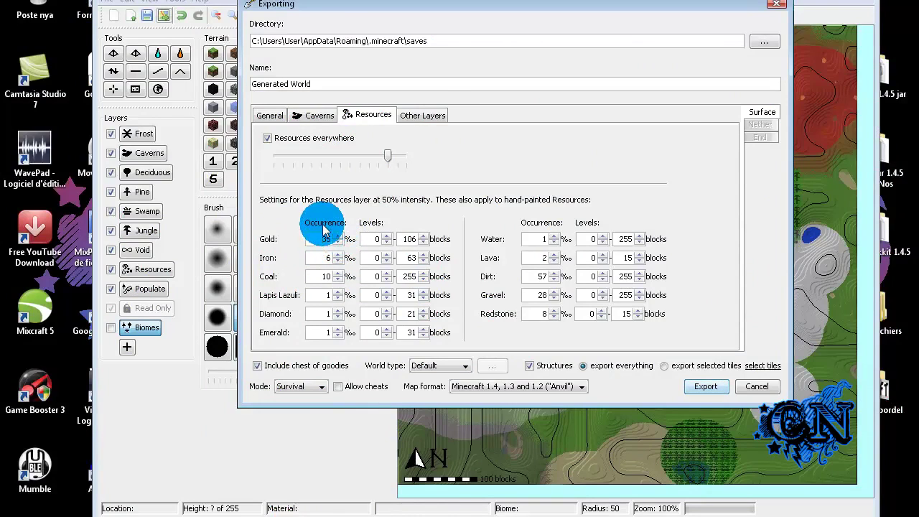
# - Try the terrain population and Pine forest everywhere options, switch them off, and return to the resource settings
pyautogui.click(430, 116)
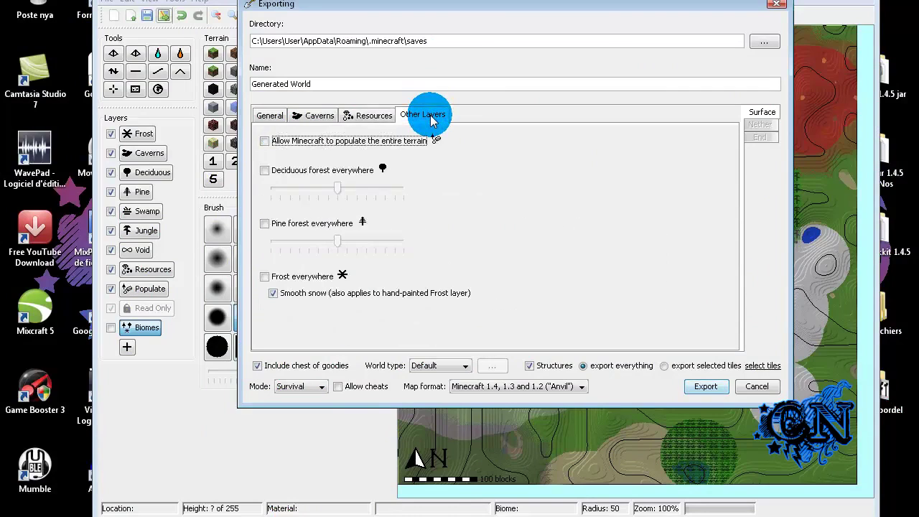
pyautogui.click(288, 143)
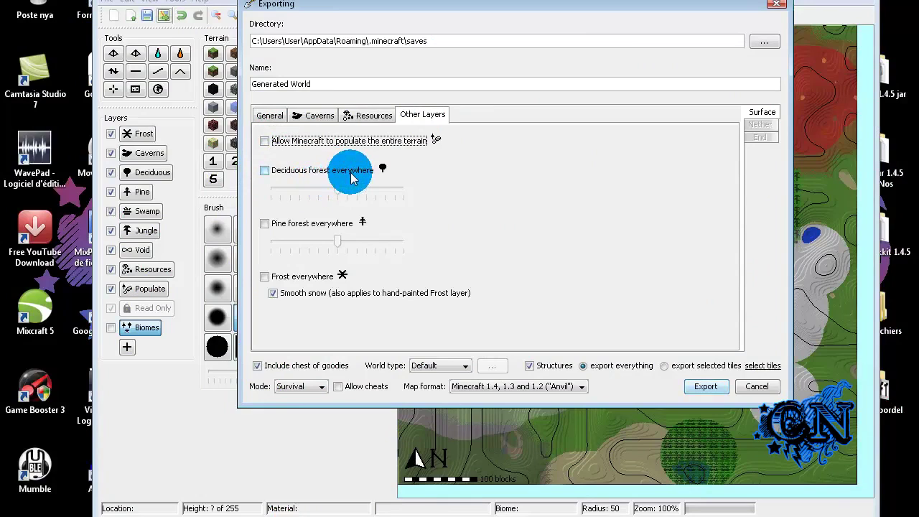
pyautogui.click(264, 224)
pyautogui.click(339, 244)
pyautogui.moveTo(341, 245)
pyautogui.mouseDown()
pyautogui.moveTo(399, 246)
pyautogui.moveTo(339, 245)
pyautogui.mouseUp()
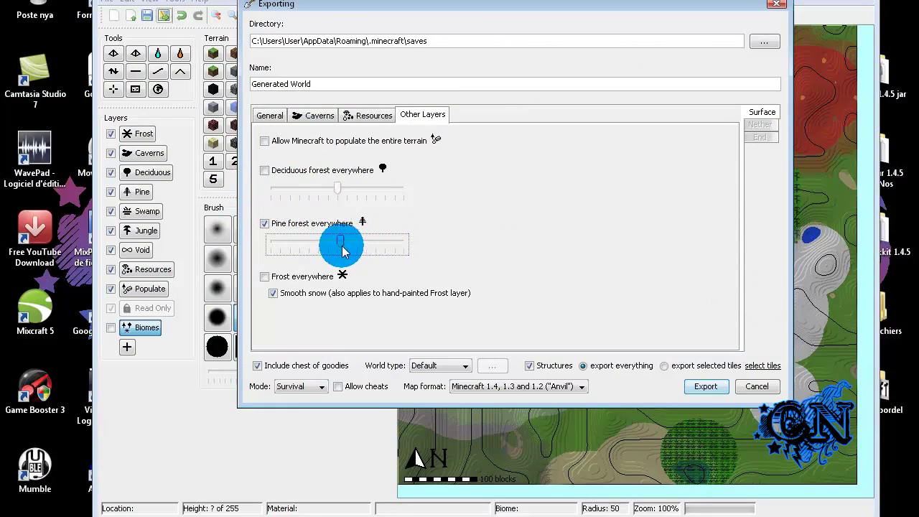
pyautogui.click(265, 226)
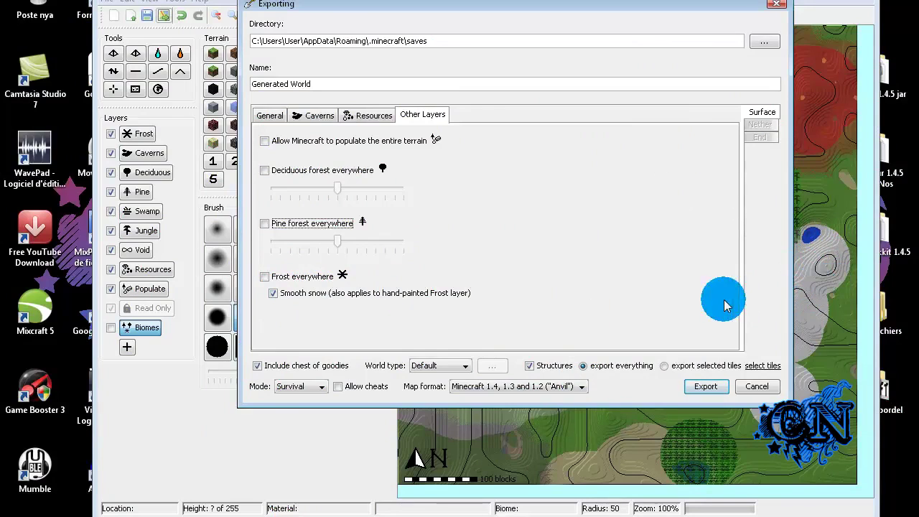
pyautogui.click(348, 117)
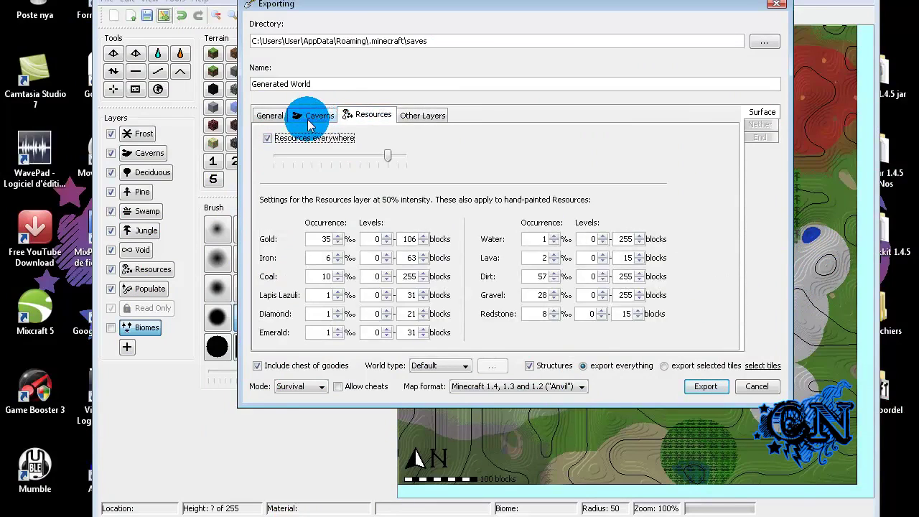
# - Return to the general export settings, set the game mode to Creative and allow cheats
pyautogui.click(314, 116)
pyautogui.click(271, 116)
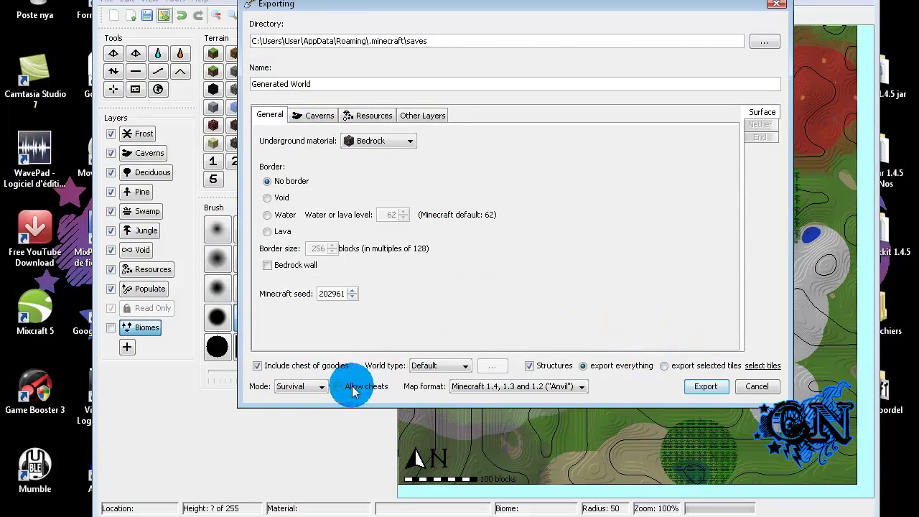
pyautogui.click(318, 388)
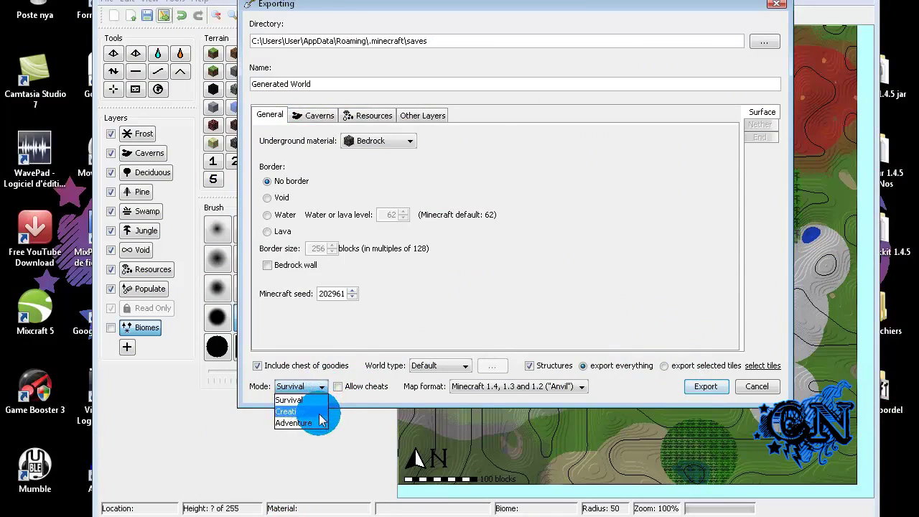
pyautogui.click(320, 412)
pyautogui.click(350, 390)
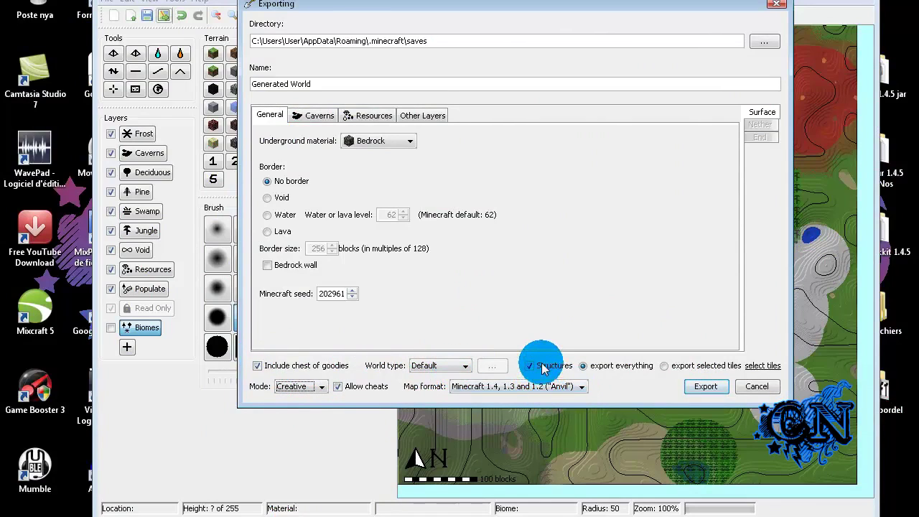
# - Try limiting the export to selected tiles, accepting the tile selection without picking any
pyautogui.moveTo(539, 368)
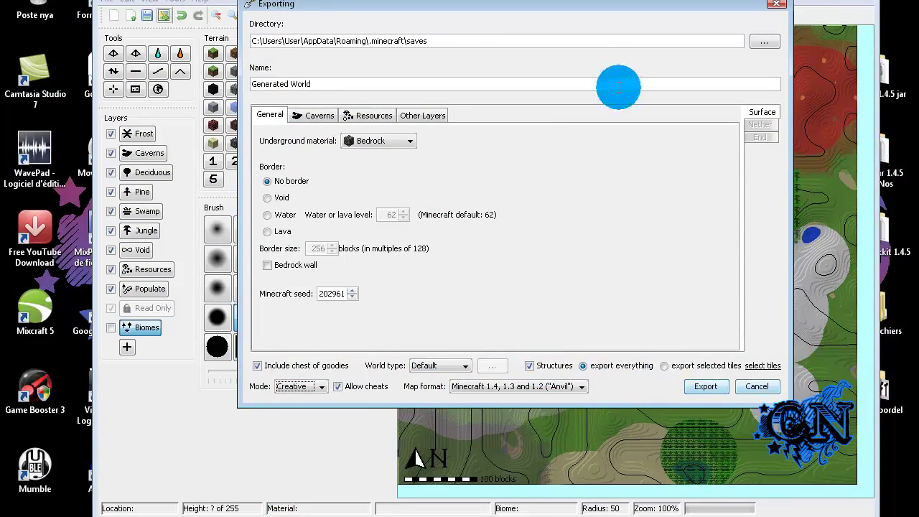
pyautogui.click(688, 369)
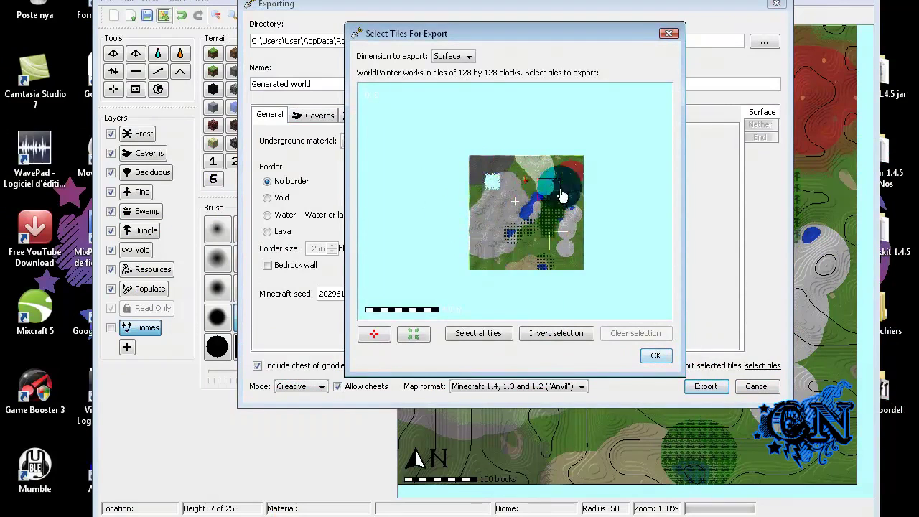
pyautogui.click(655, 357)
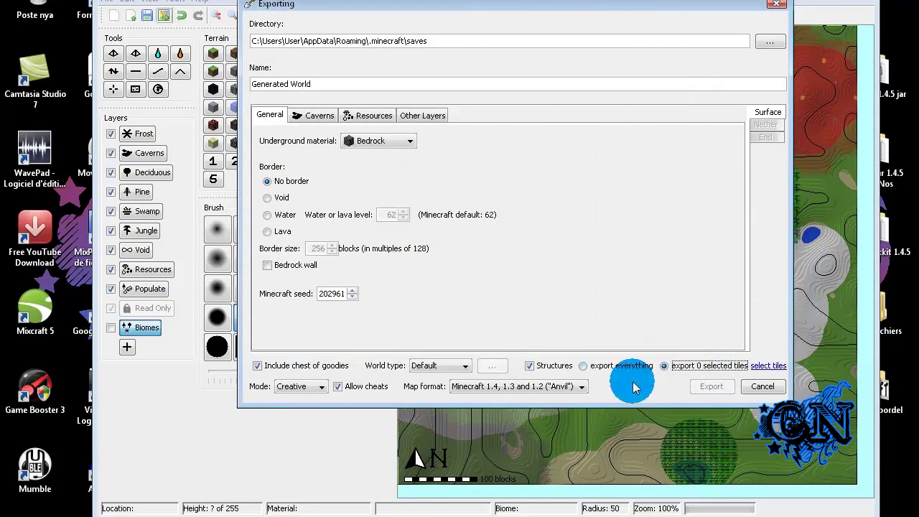
# - Name the world "tuto world painter", choose to export everything, and start the export
pyautogui.moveTo(323, 81); pyautogui.dragTo(251, 84)
pyautogui.press('BackSpace')
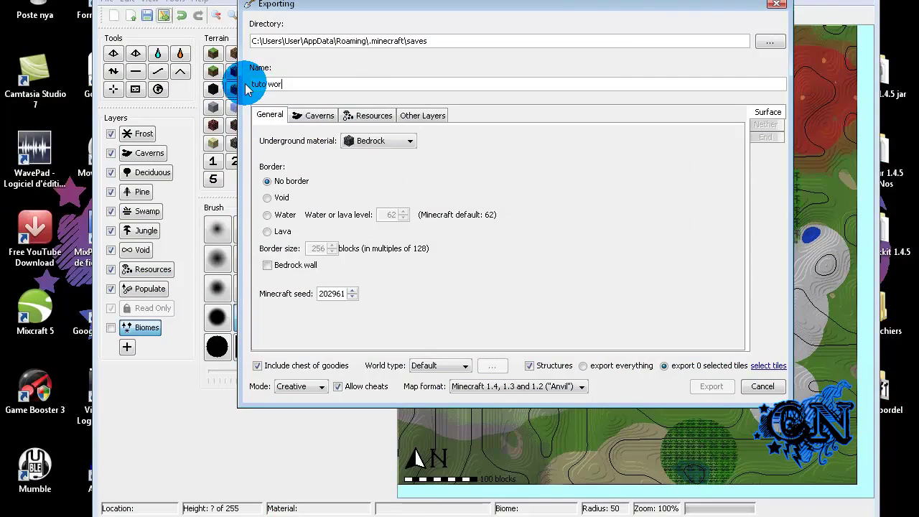
pyautogui.write('painter')
pyautogui.click(627, 372)
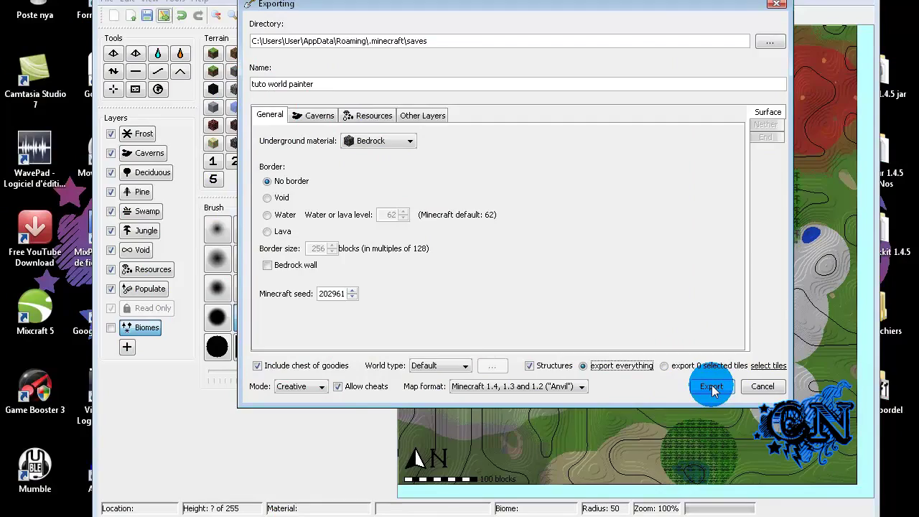
pyautogui.click(711, 387)
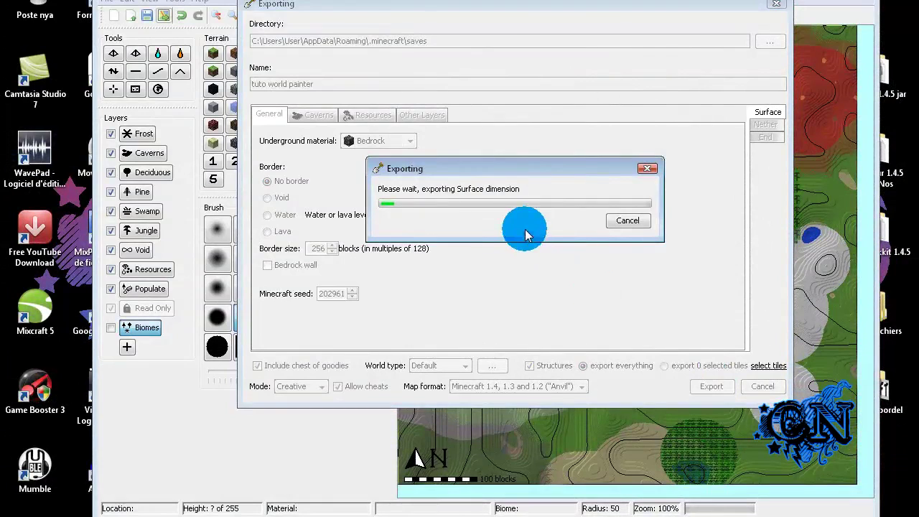
pyautogui.click(283, 506)
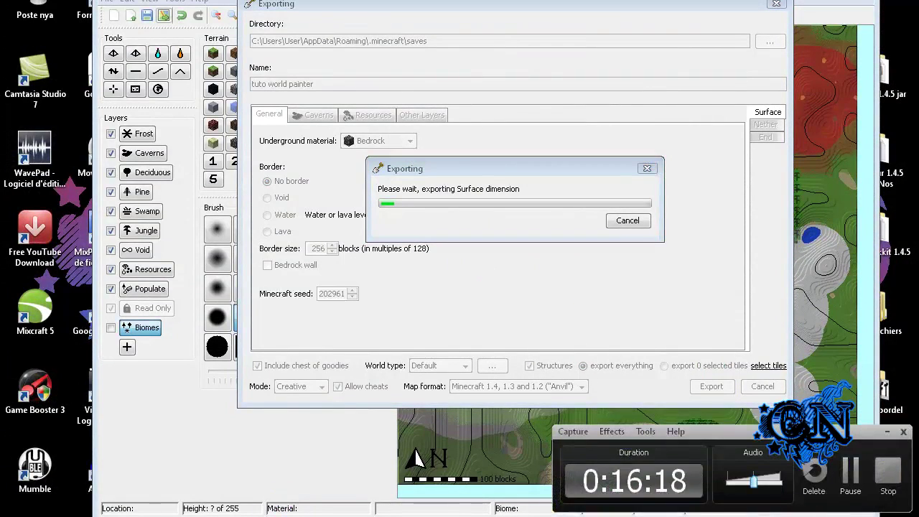
pyautogui.click(850, 474)
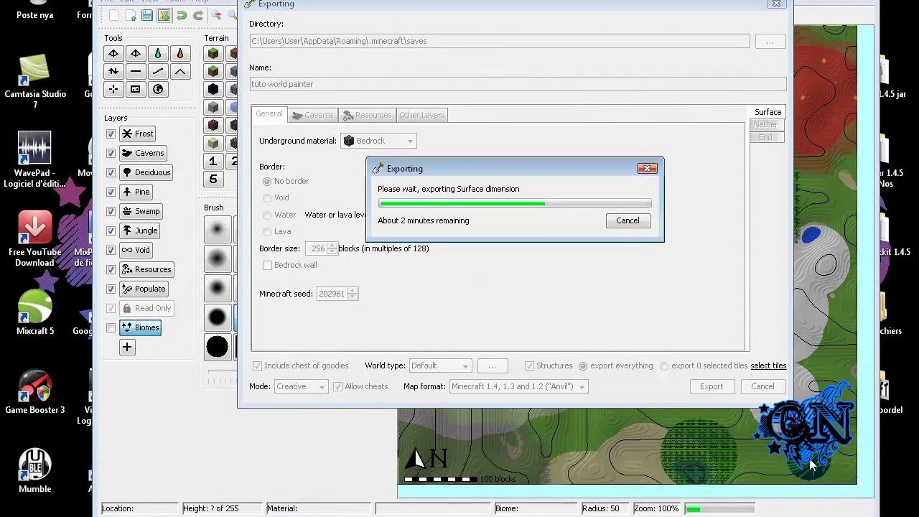
pyautogui.click(710, 338)
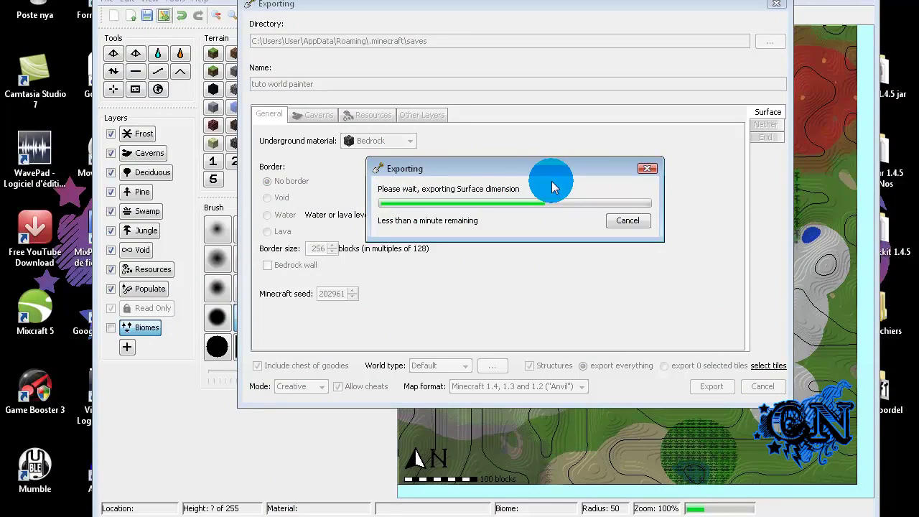
pyautogui.click(345, 516)
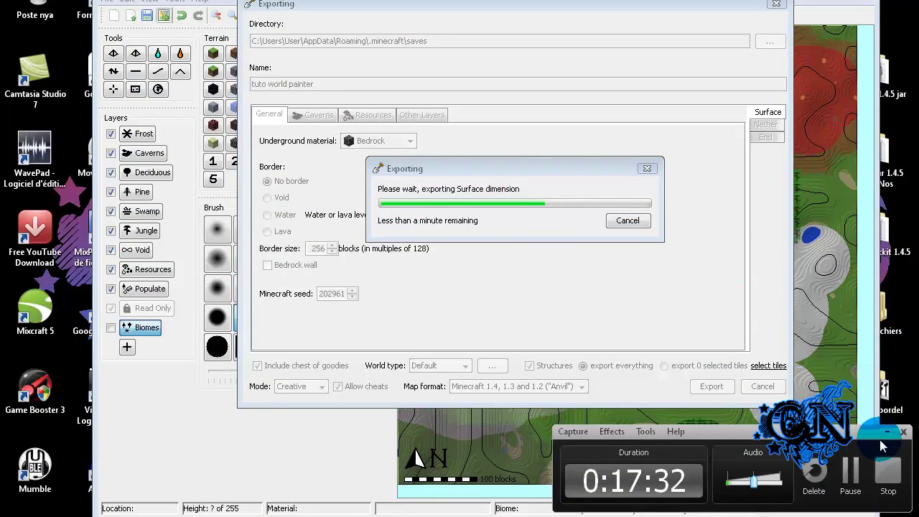
pyautogui.click(848, 483)
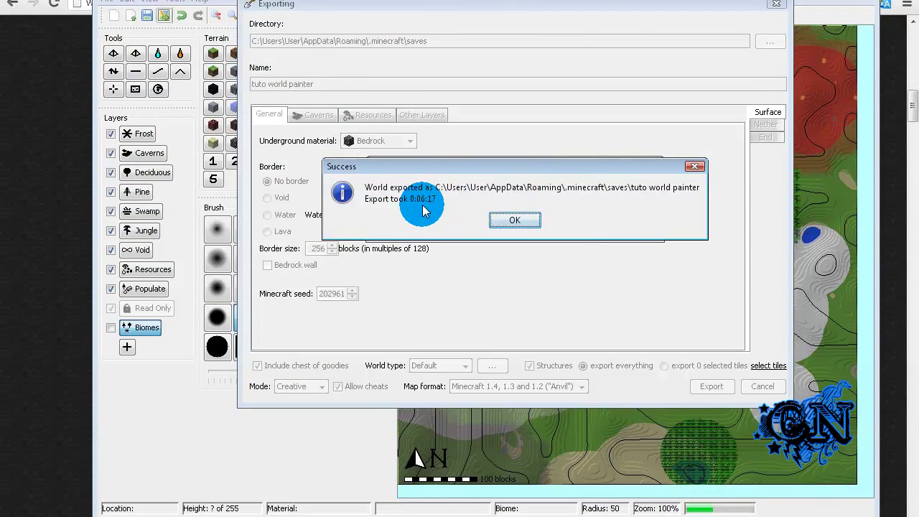
# - Acknowledge the finished export and close WorldPainter without saving the world
pyautogui.click(503, 219)
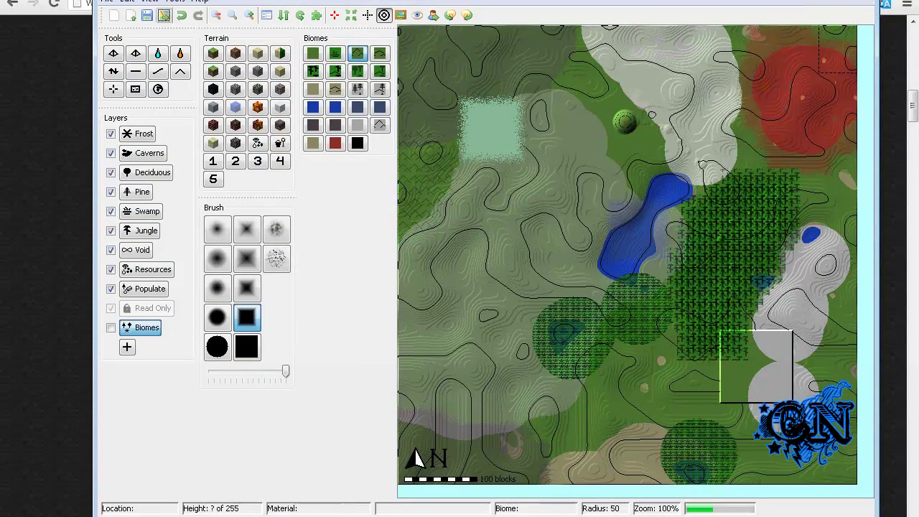
pyautogui.click(864, 0)
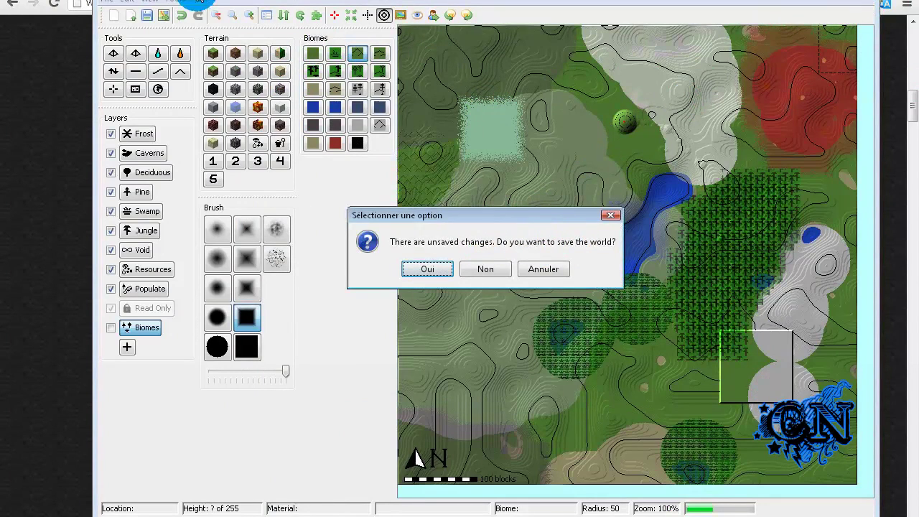
pyautogui.click(485, 269)
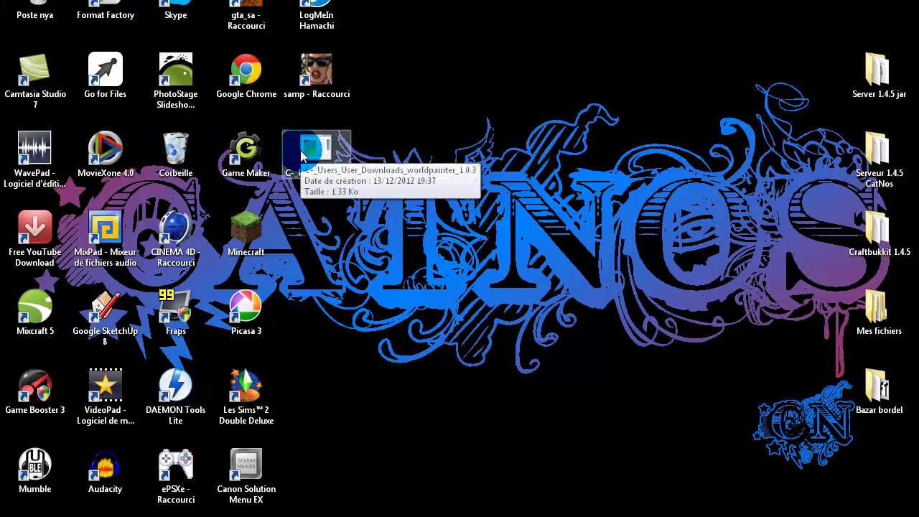
# - Launch Minecraft with the prefilled username, and set the display distance to Courte in the graphics options
pyautogui.click(262, 236)
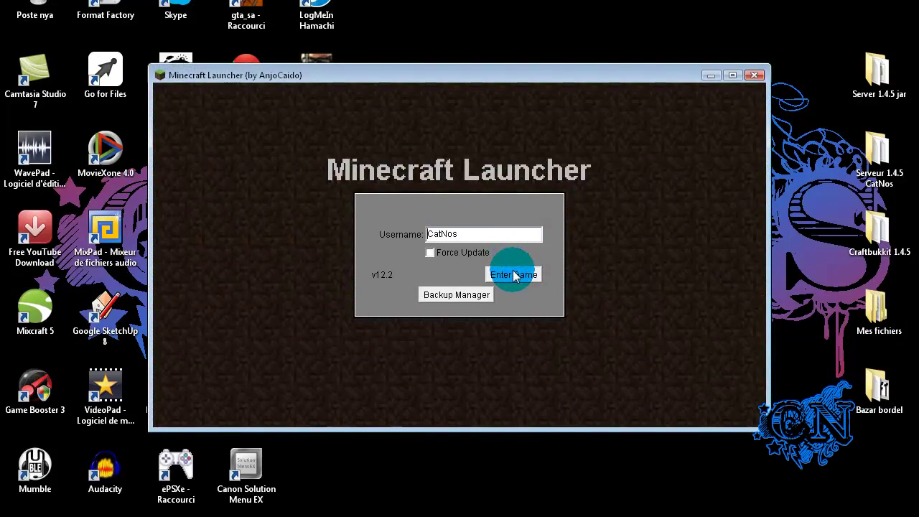
pyautogui.click(514, 276)
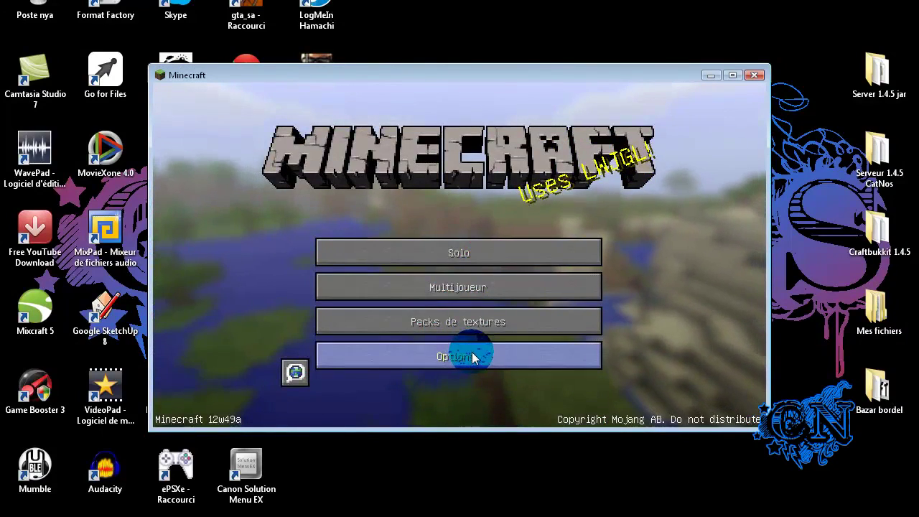
pyautogui.click(472, 352)
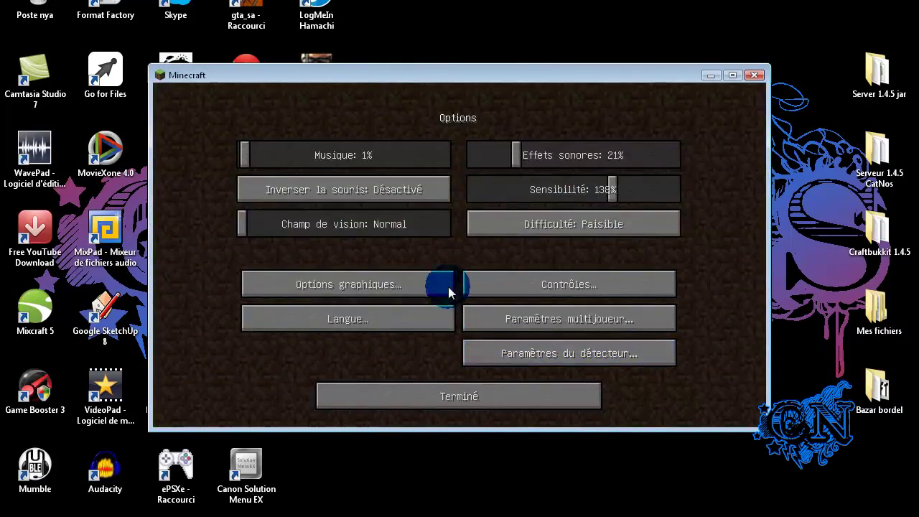
pyautogui.click(449, 287)
pyautogui.click(488, 126)
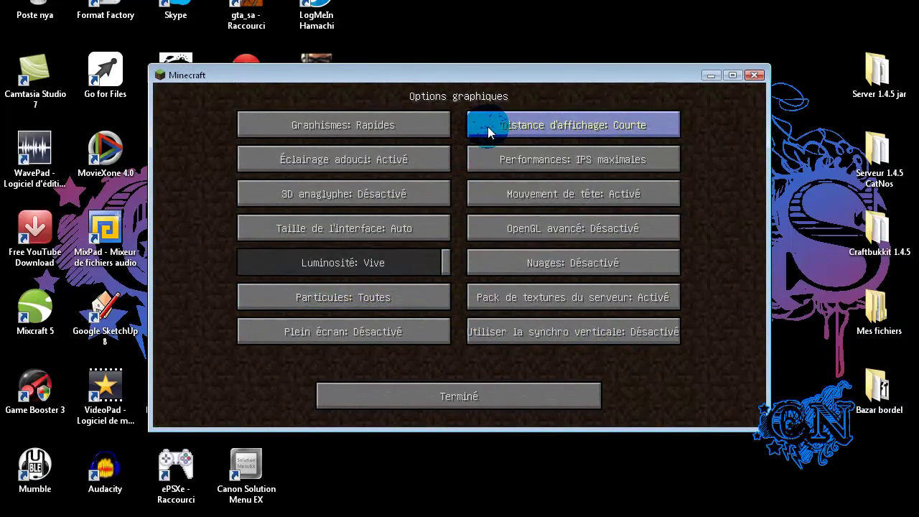
pyautogui.click(472, 398)
pyautogui.click(474, 399)
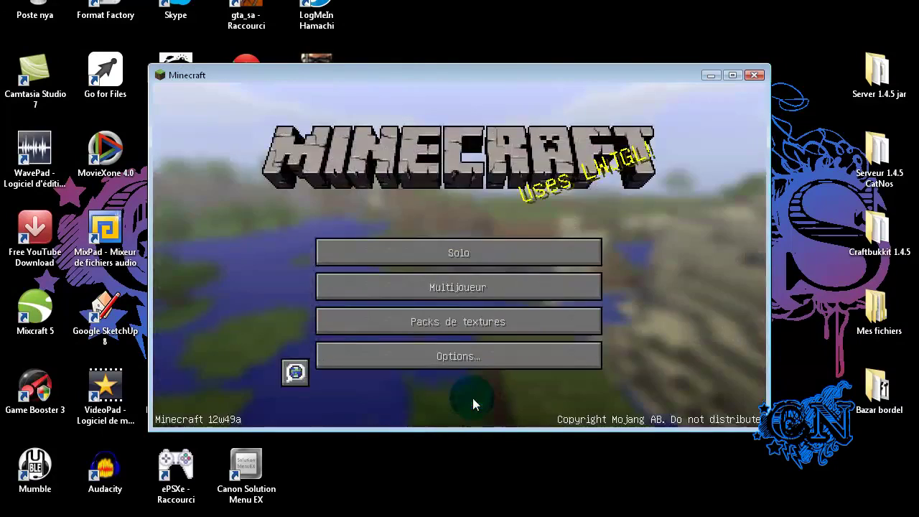
# - Open the single-player world "tuto world painter" and start playing in it
pyautogui.click(502, 247)
pyautogui.click(355, 159)
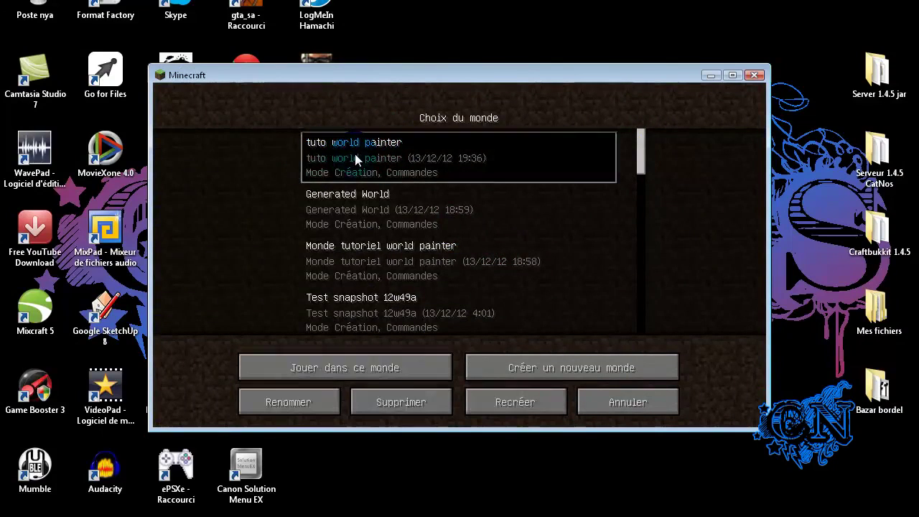
pyautogui.click(376, 376)
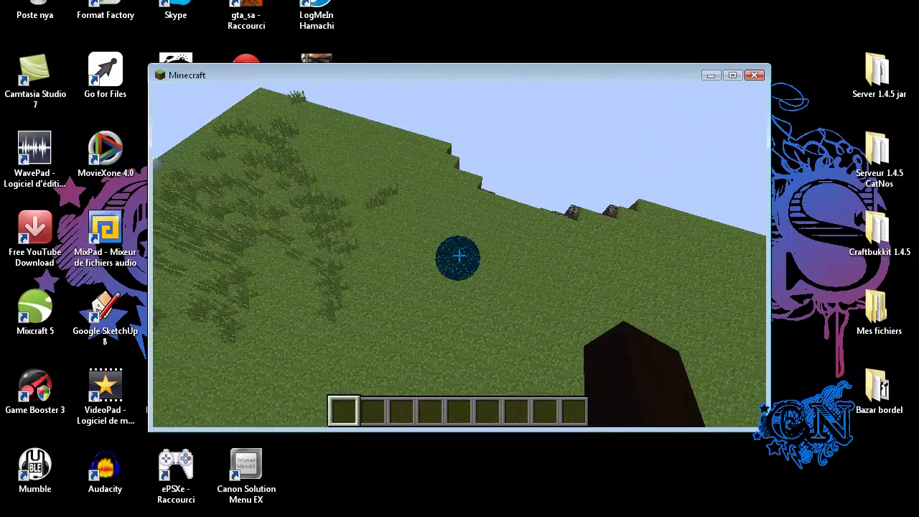
# - Resume the game, take an empty map from the Divers items, and use it to chart the area while moving forward
pyautogui.press('Escape')
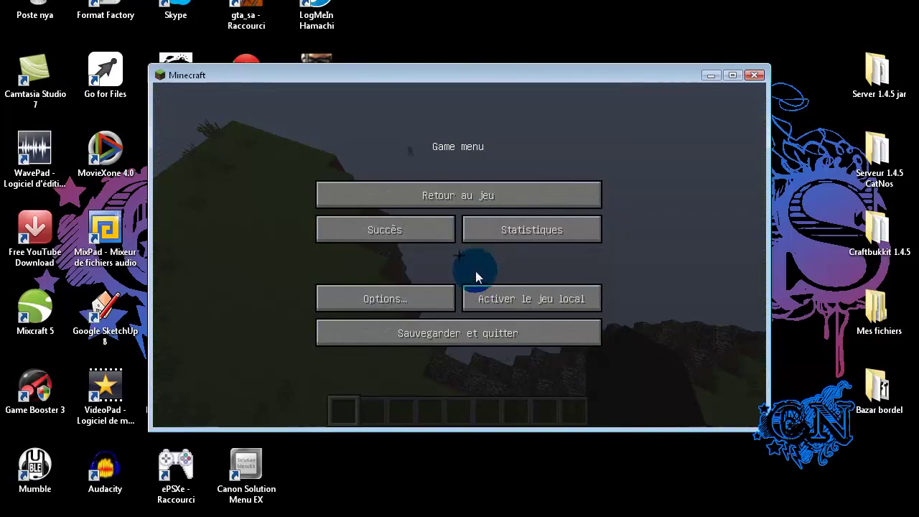
pyautogui.click(458, 195)
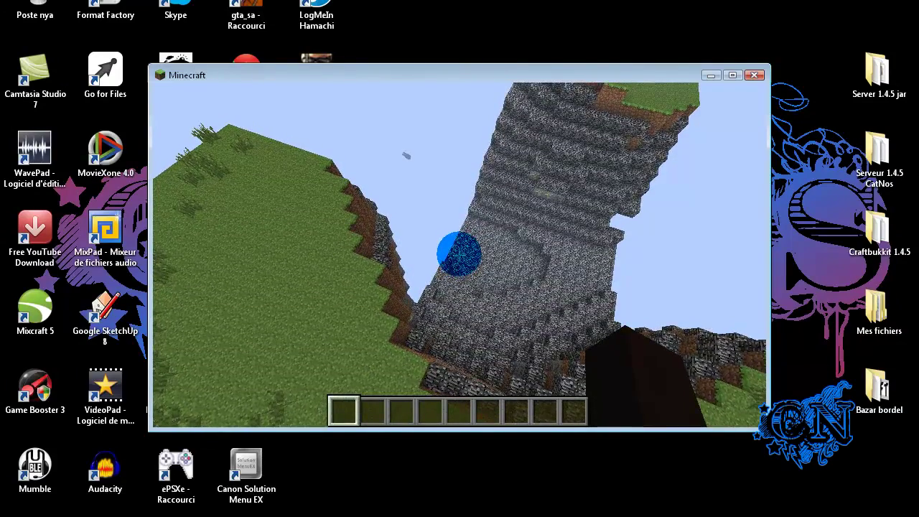
pyautogui.press('e')
pyautogui.click(507, 140)
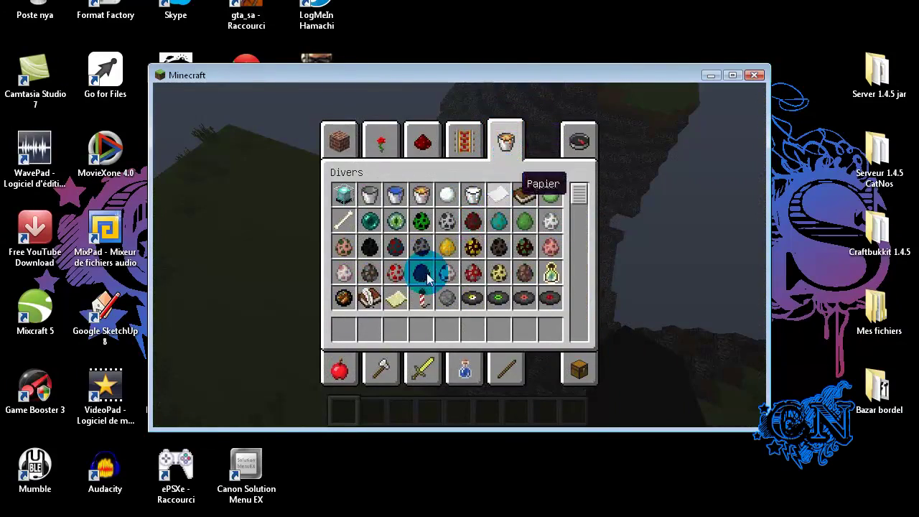
pyautogui.click(395, 298)
pyautogui.click(345, 327)
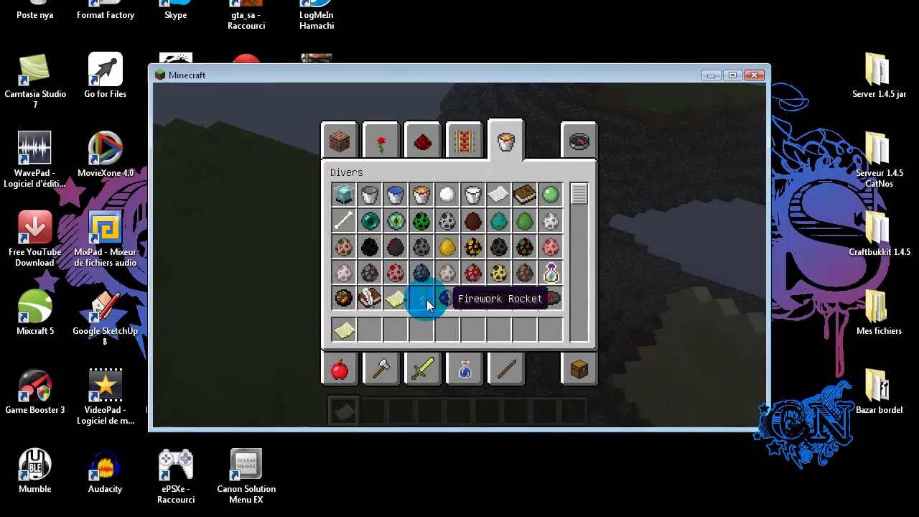
pyautogui.press('e')
pyautogui.rightClick(384, 311)
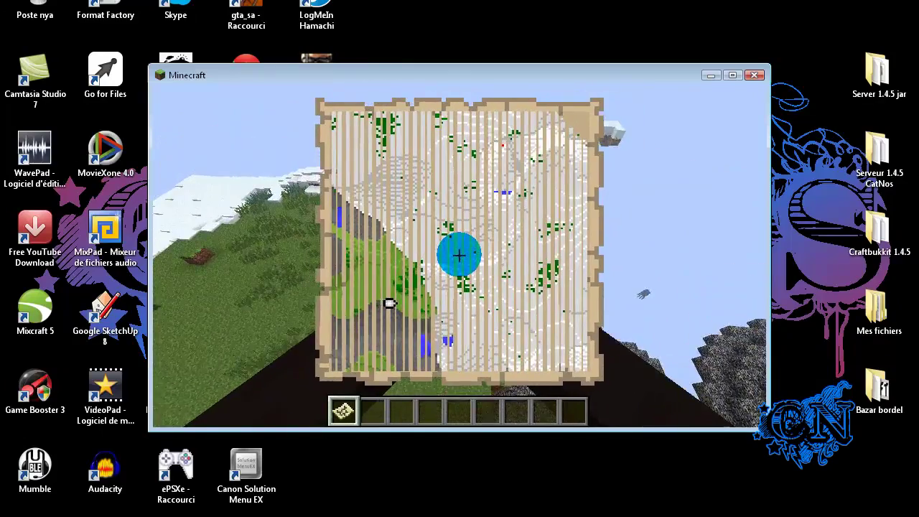
pyautogui.press('w')
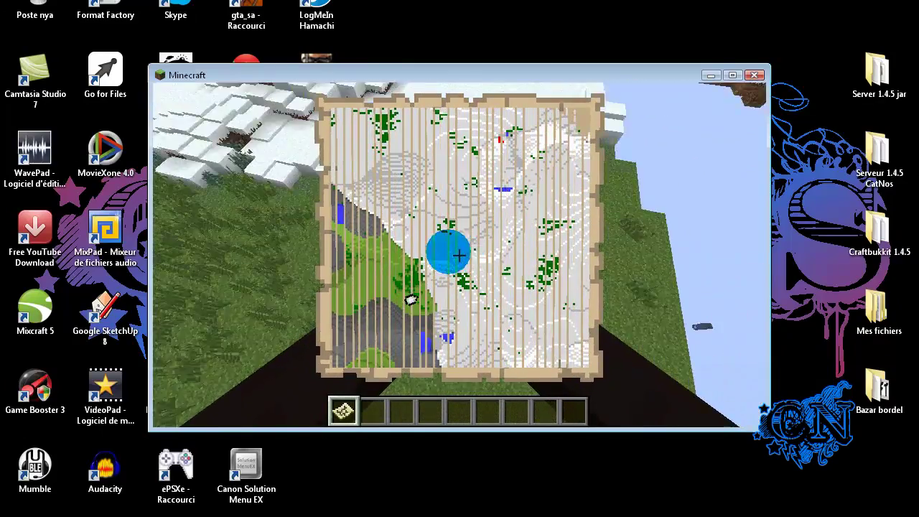
# - Add a crafting table (Établi) to the second hotbar slot and hold it
pyautogui.press('e')
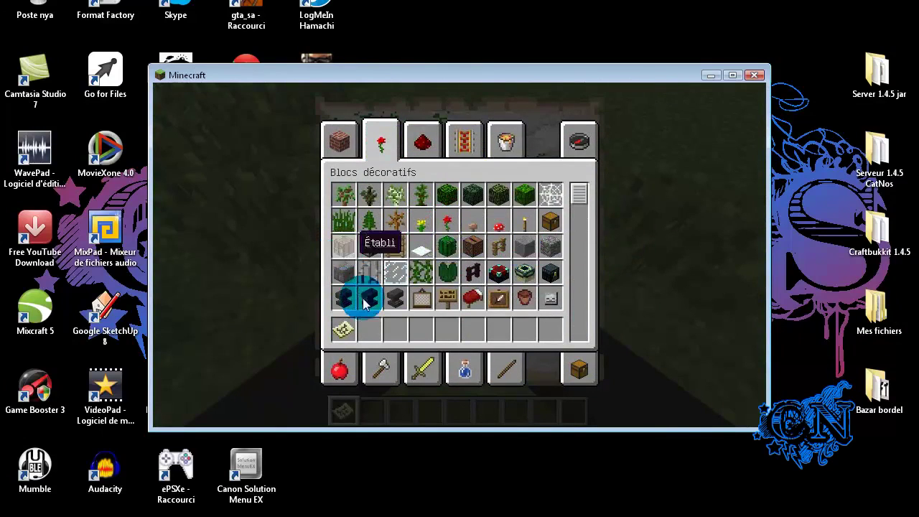
pyautogui.press('e')
pyautogui.press('3')
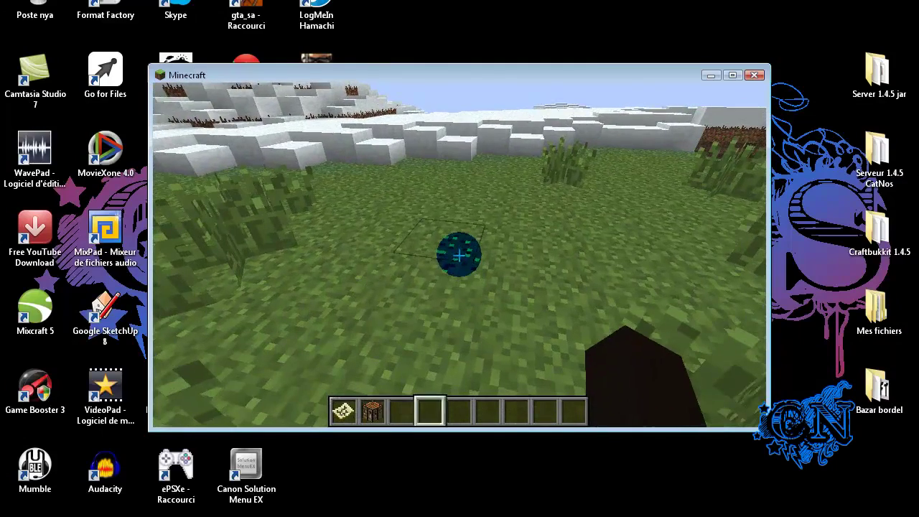
pyautogui.press('2')
# - Walk to the edge of the snowfield, break the snow blocks in front, and move forward into the gap
pyautogui.press('w')
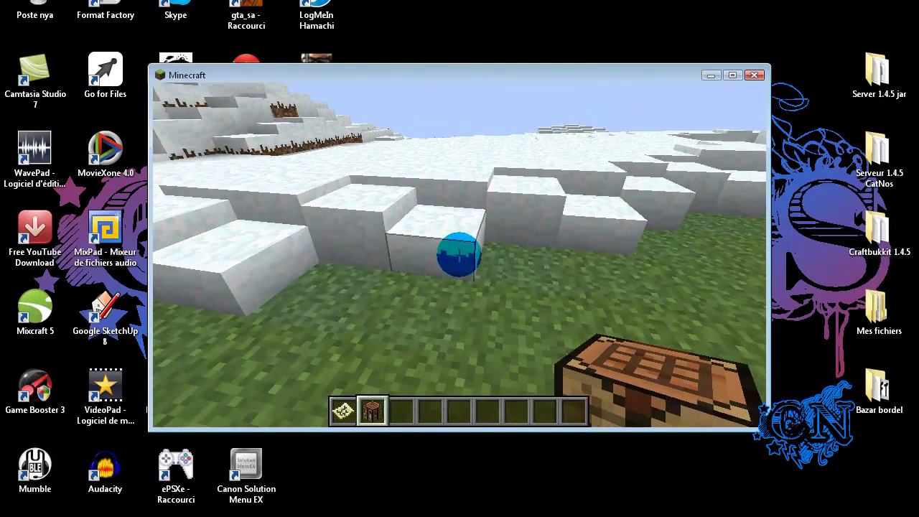
pyautogui.click(460, 253)
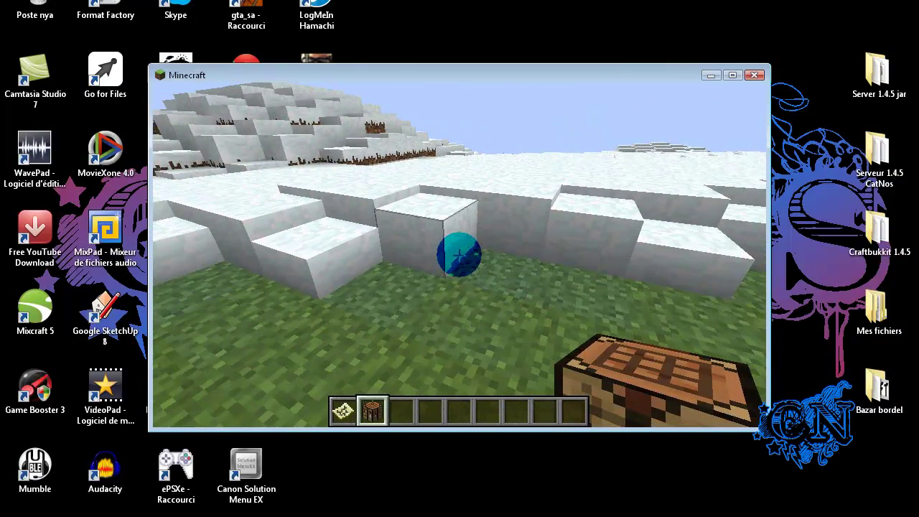
pyautogui.click(460, 253)
pyautogui.press('w')
pyautogui.press('space')
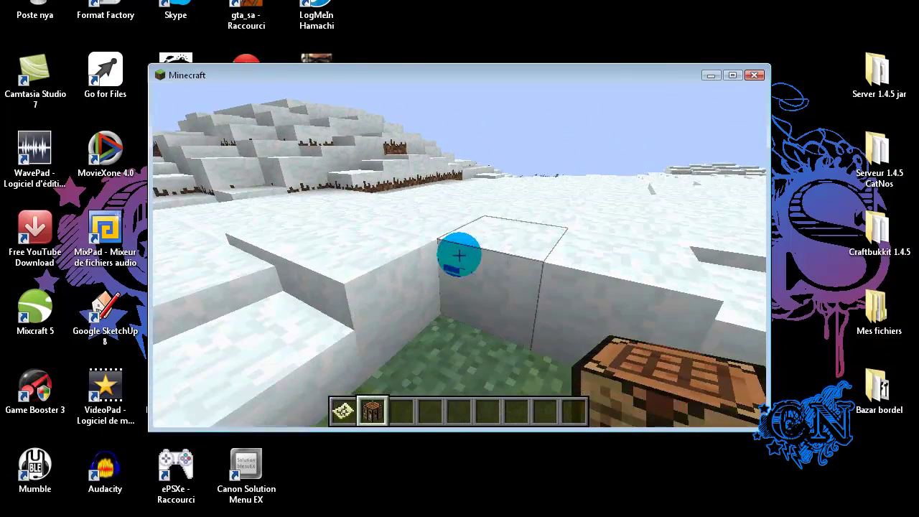
# - Move forward across the snowfield, break a small gap in the snow, and place the crafting table in it
pyautogui.press('w')
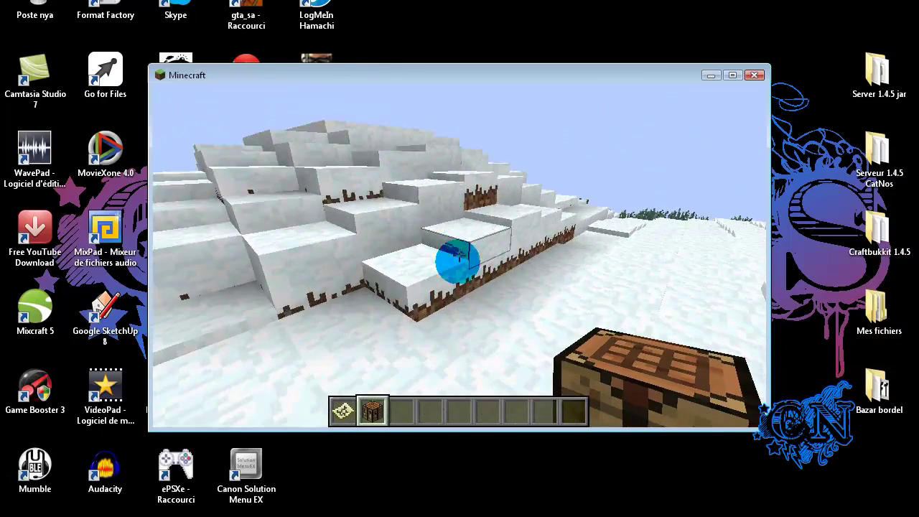
pyautogui.press('w')
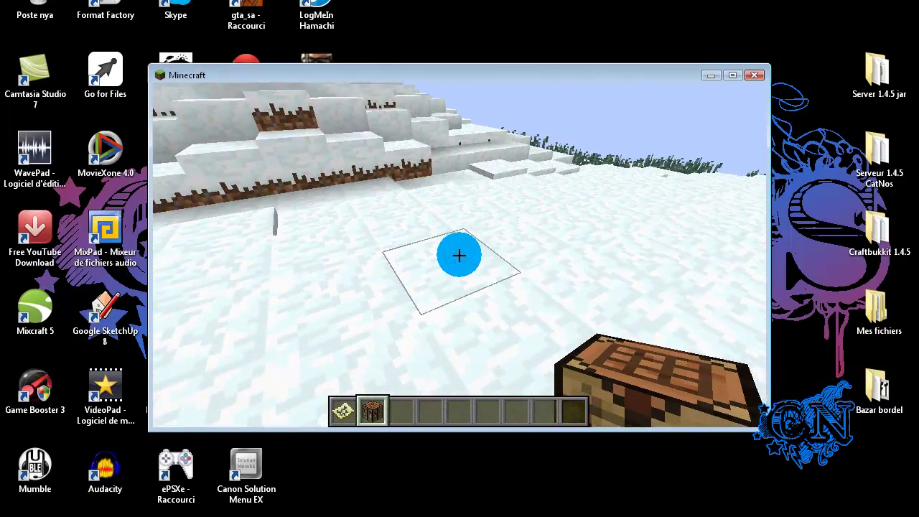
pyautogui.click(459, 255)
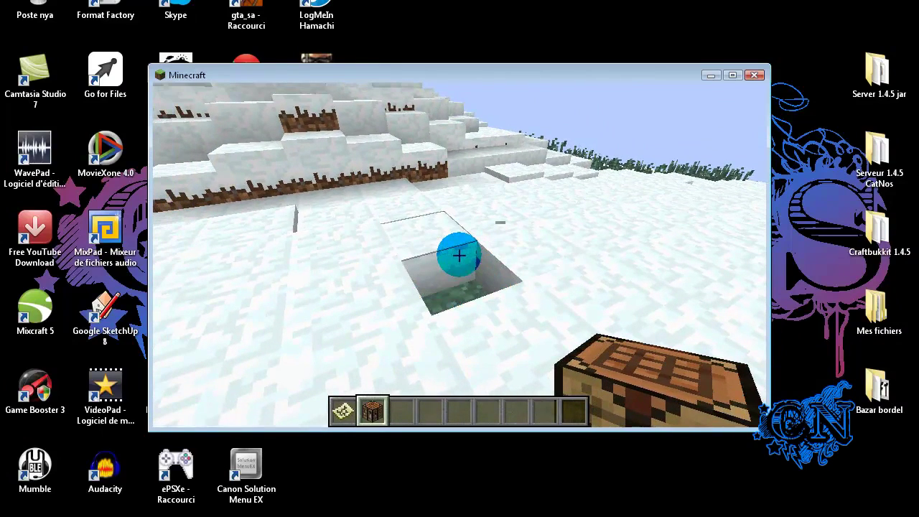
pyautogui.click(460, 255)
pyautogui.click(459, 254)
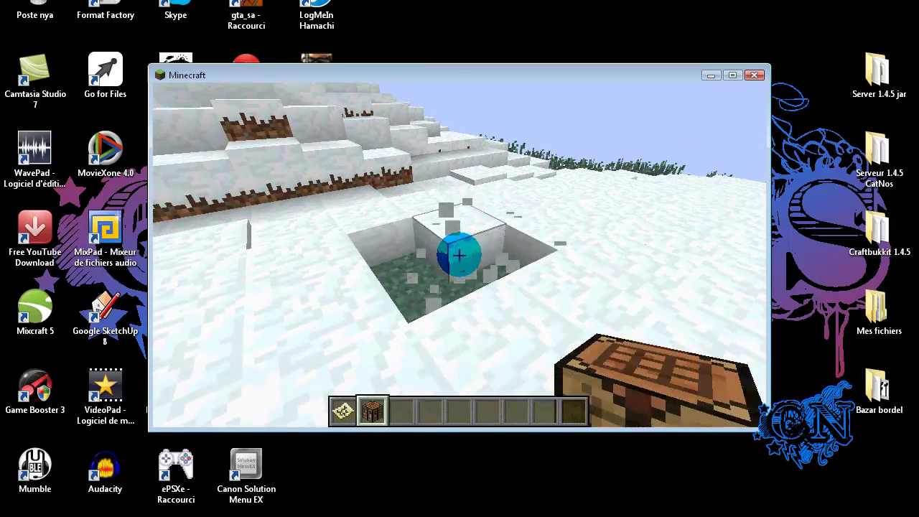
pyautogui.rightClick(459, 255)
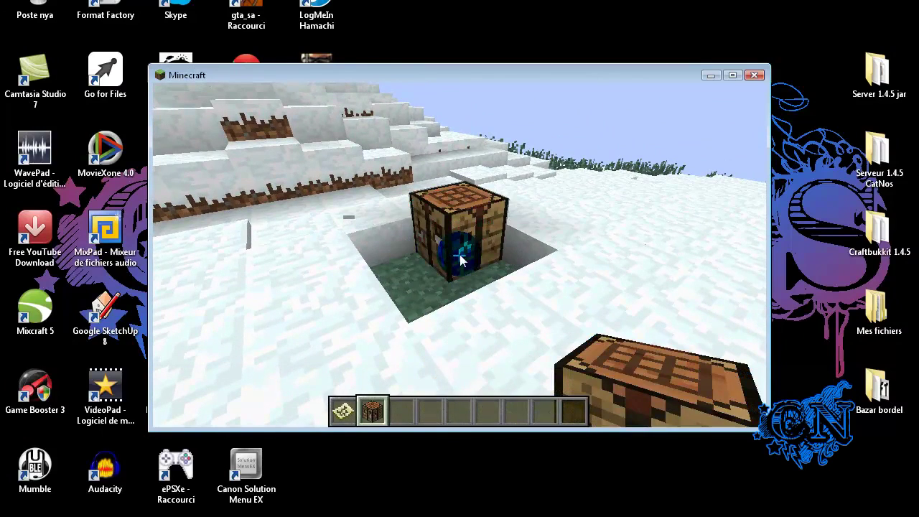
# - Take a stack of paper from the Divers items and put it in the third hotbar slot
pyautogui.rightClick(460, 255)
pyautogui.press('e')
pyautogui.press('e')
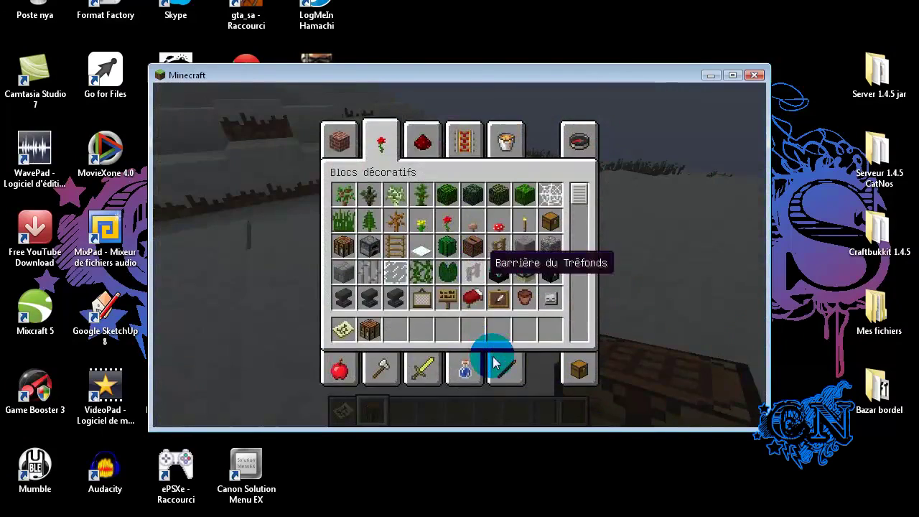
pyautogui.click(501, 368)
pyautogui.click(503, 139)
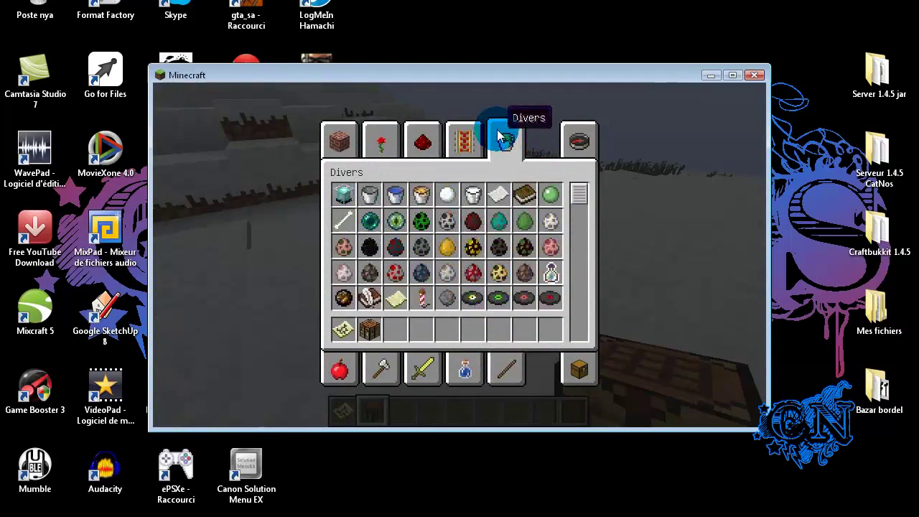
pyautogui.click(494, 198)
pyautogui.click(398, 339)
pyautogui.press('e')
# - Open the placed crafting table and lay two sheets of paper in each cell of its grid
pyautogui.rightClick(459, 255)
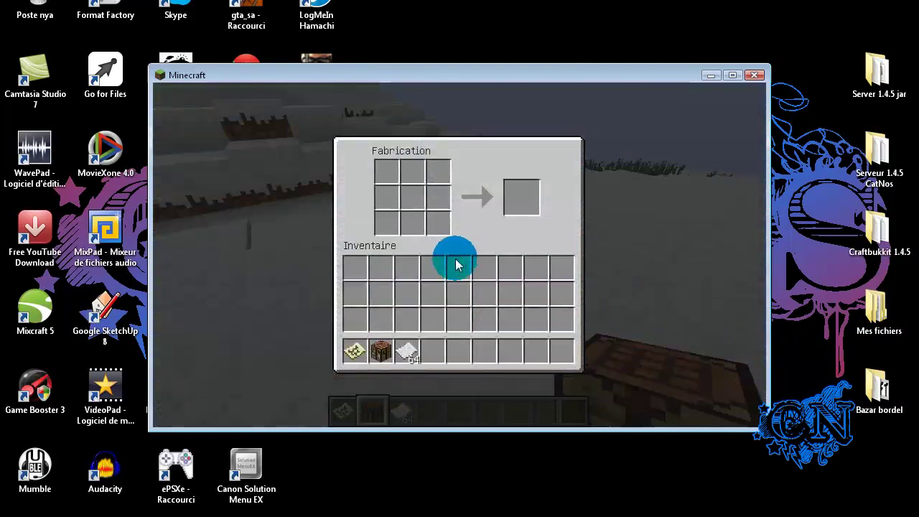
pyautogui.click(404, 346)
pyautogui.rightClick(389, 225)
pyautogui.rightClick(388, 226)
pyautogui.rightClick(409, 229)
pyautogui.rightClick(413, 228)
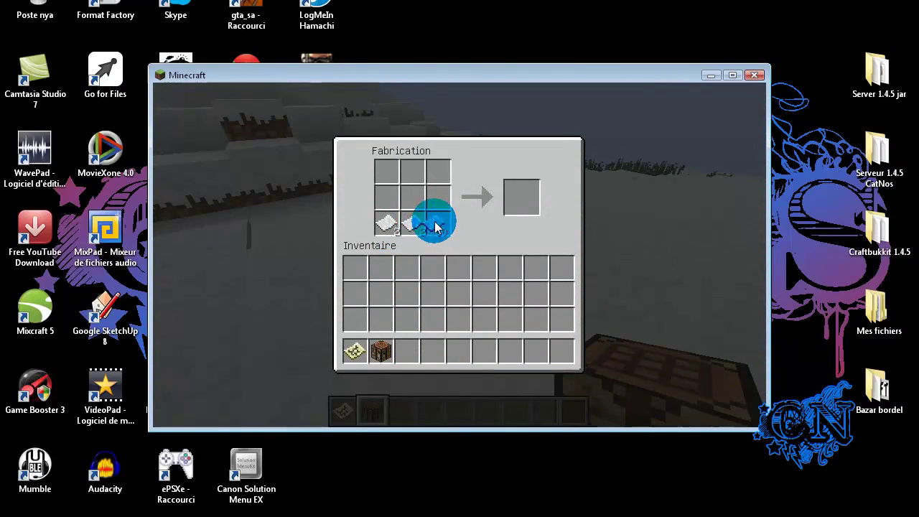
pyautogui.rightClick(438, 225)
pyautogui.rightClick(437, 198)
pyautogui.rightClick(436, 172)
pyautogui.rightClick(412, 171)
pyautogui.rightClick(387, 171)
pyautogui.rightClick(388, 198)
pyautogui.rightClick(390, 198)
pyautogui.rightClick(405, 199)
pyautogui.rightClick(406, 199)
# - Replace the centre paper with the map, craft it into a larger map twice, and hold it from the first hotbar slot
pyautogui.click(402, 290)
pyautogui.click(408, 195)
pyautogui.click(458, 292)
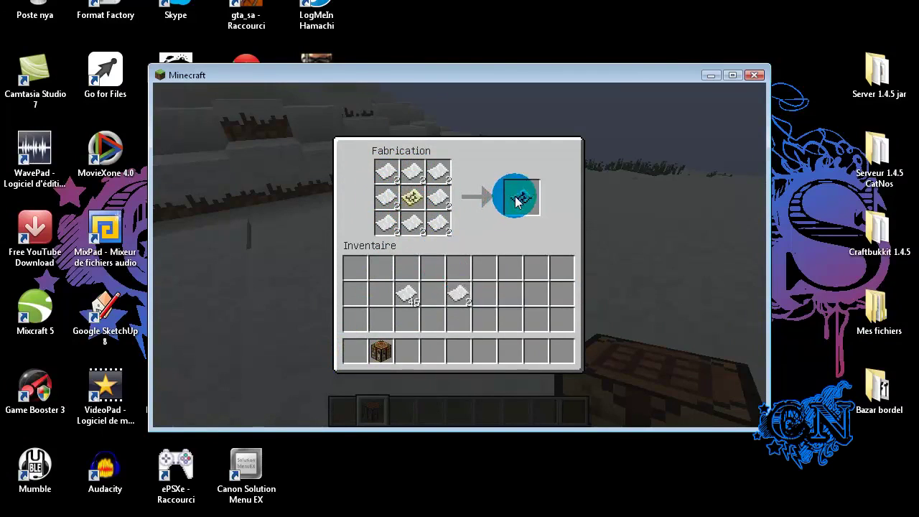
pyautogui.click(423, 201)
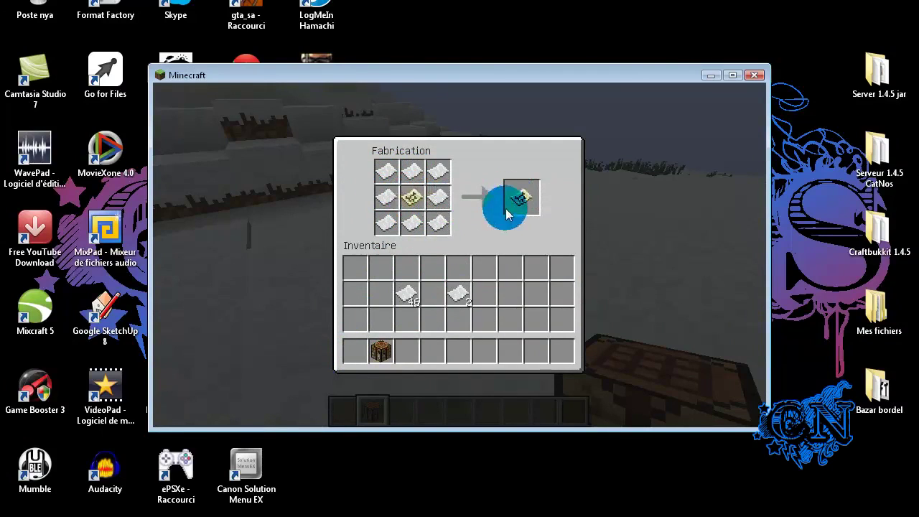
pyautogui.click(513, 199)
pyautogui.click(356, 344)
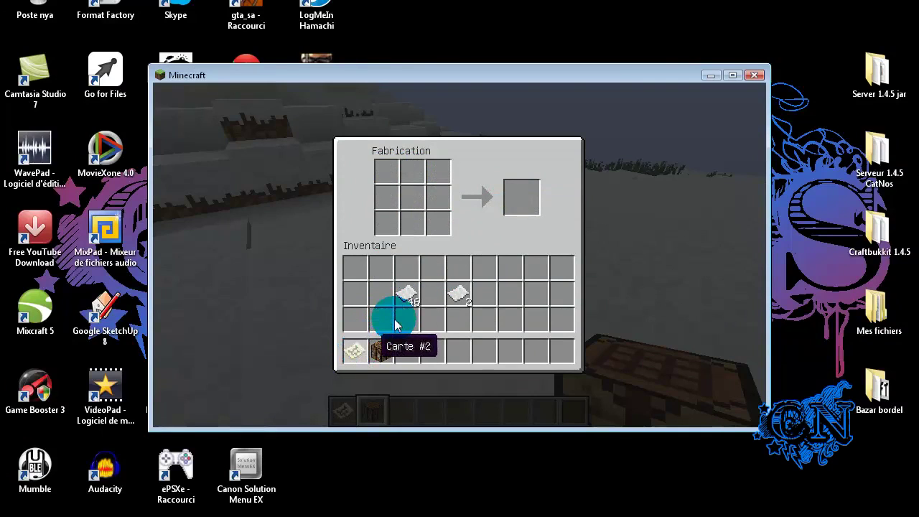
pyautogui.press('e')
pyautogui.press('1')
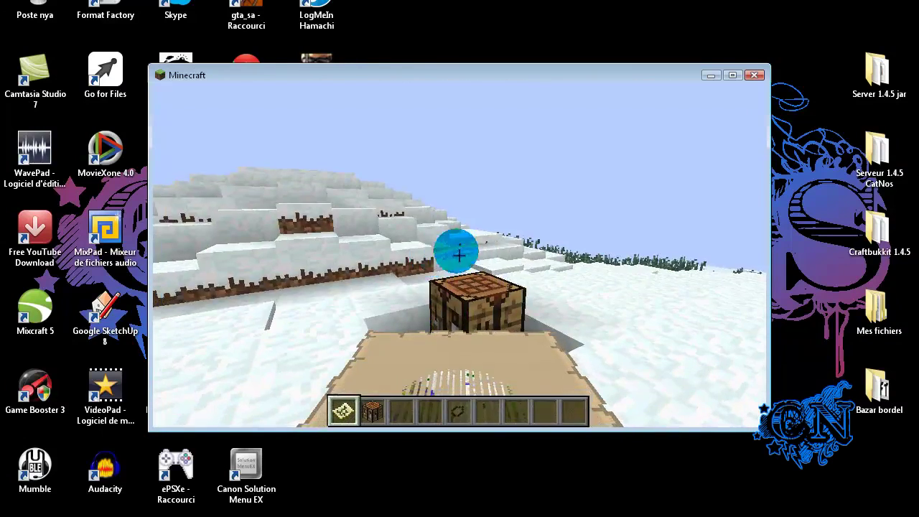
# - Set the render distance (Distance d'affichage) to Normale in the graphics options and return to the game
pyautogui.press('Escape')
pyautogui.press('Escape')
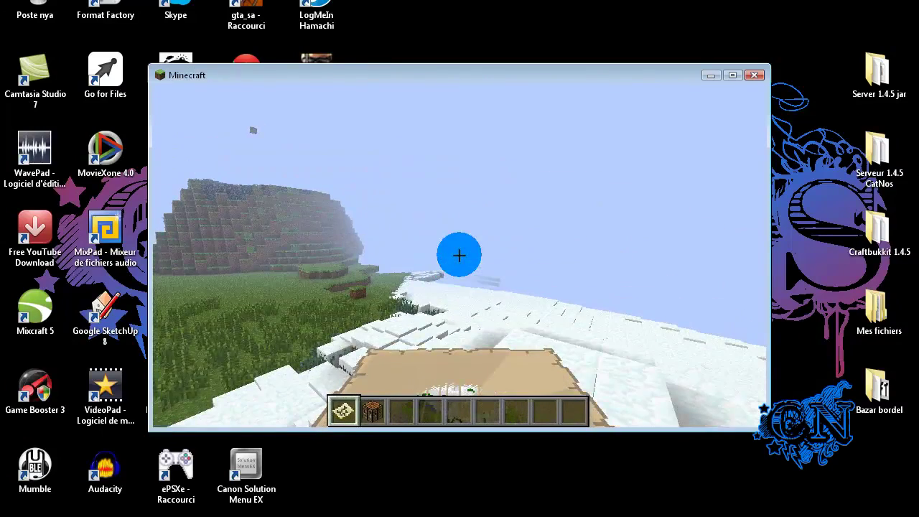
pyautogui.press('Escape')
pyautogui.click(443, 296)
pyautogui.click(445, 295)
pyautogui.click(551, 128)
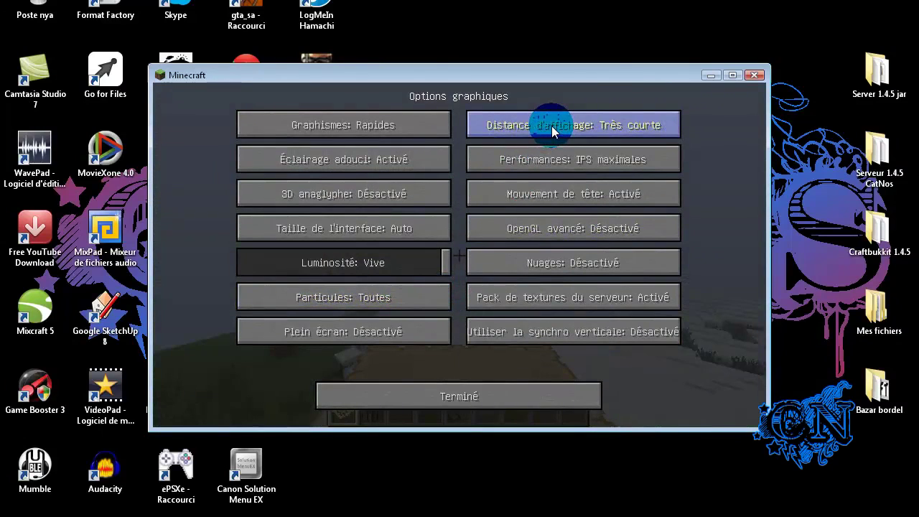
pyautogui.click(552, 130)
pyautogui.click(552, 128)
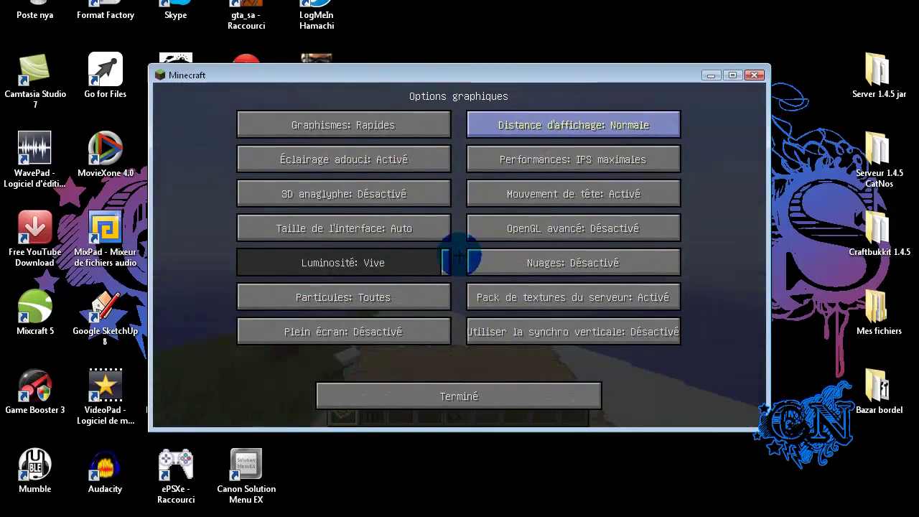
pyautogui.press('Escape')
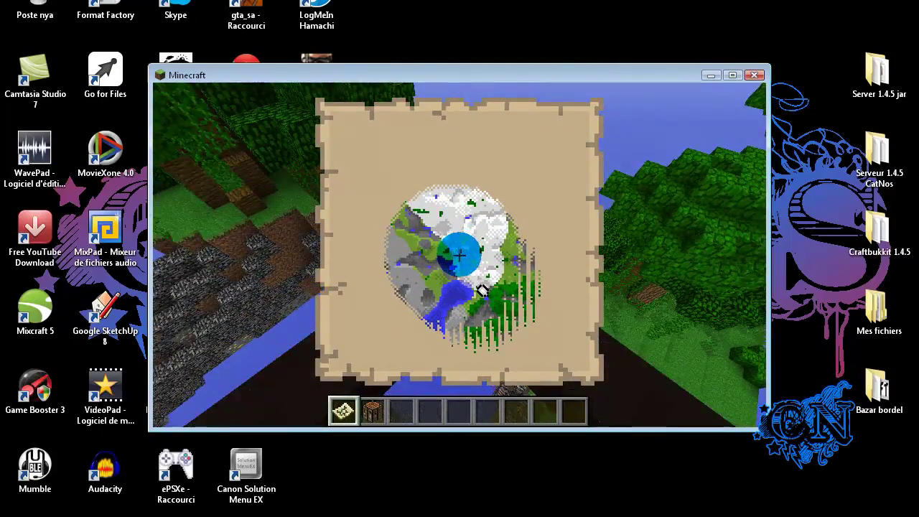
# - Open the creative inventory and clear all items from the hotbar
pyautogui.press('4')
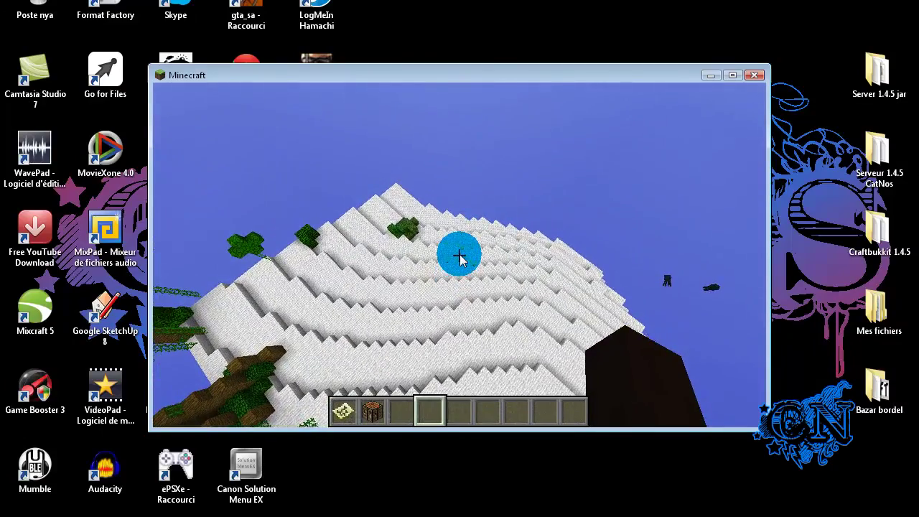
pyautogui.press('e')
pyautogui.press('e')
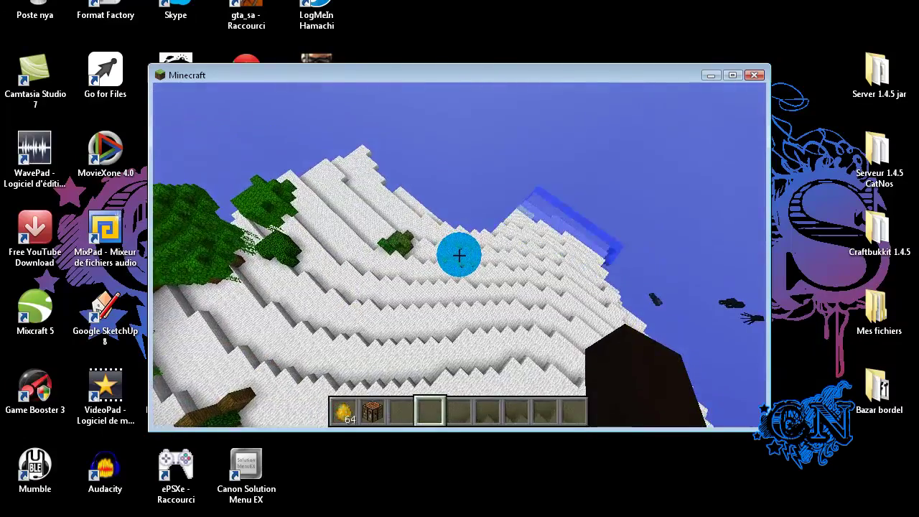
pyautogui.press('e')
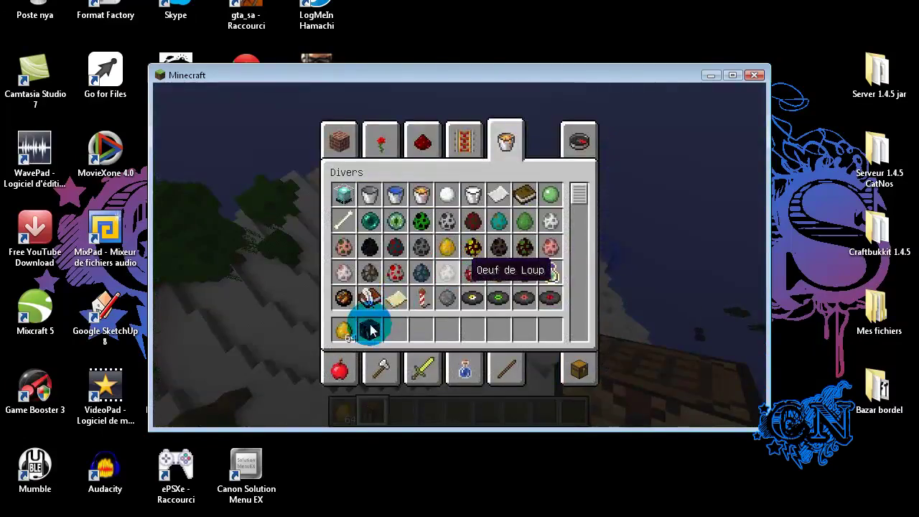
pyautogui.click(583, 380)
pyautogui.press('e')
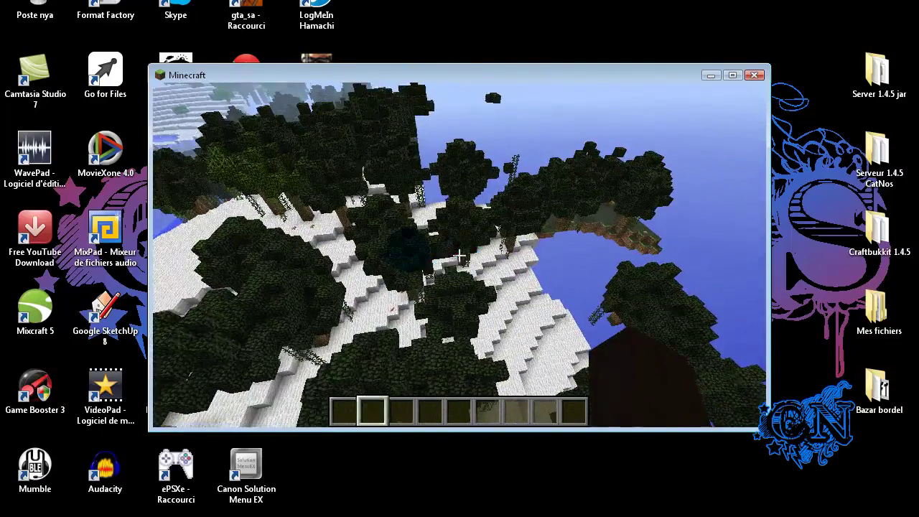
# - Fly over the wooded white island towards the sea and descend near the rocky shoreline to examine the terrain
pyautogui.click(459, 257)
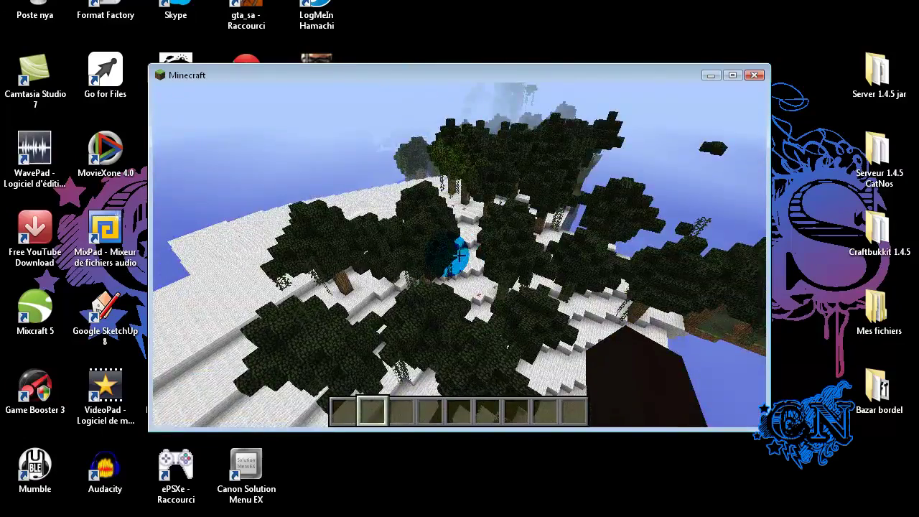
pyautogui.click(459, 253)
pyautogui.click(420, 255)
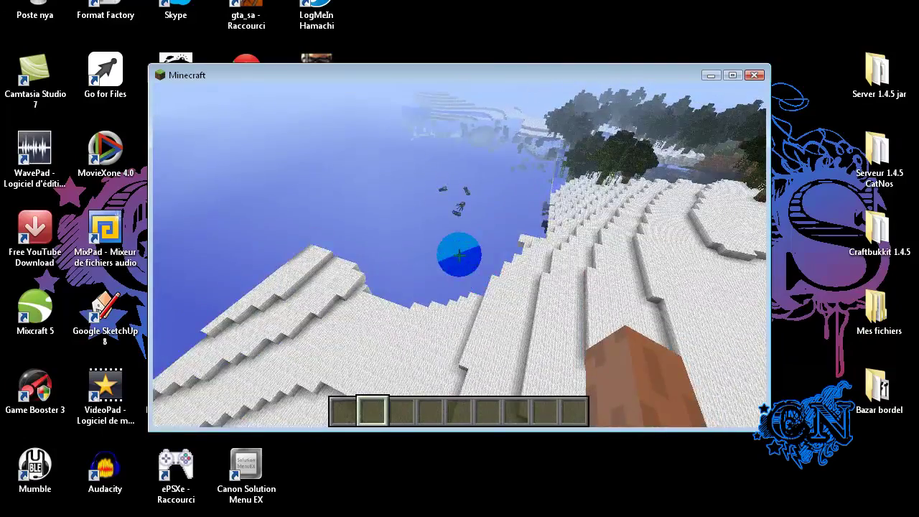
pyautogui.press('w')
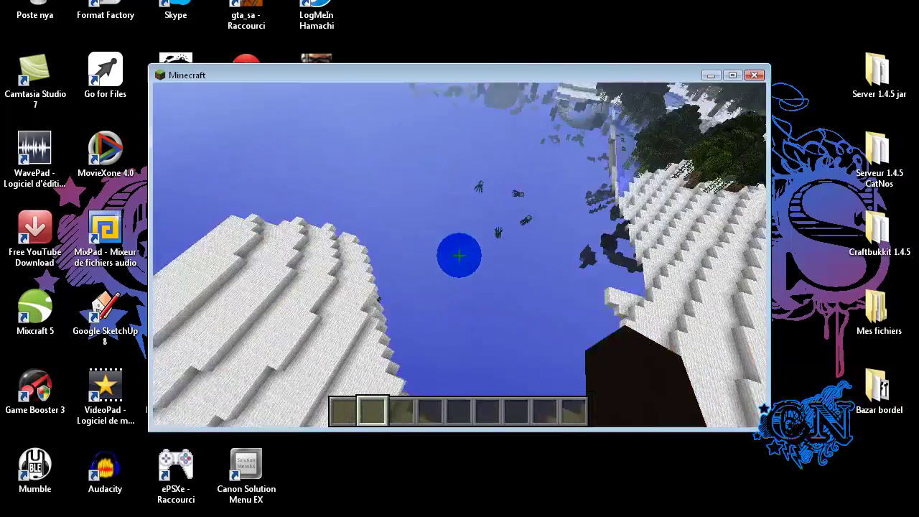
pyautogui.press('w')
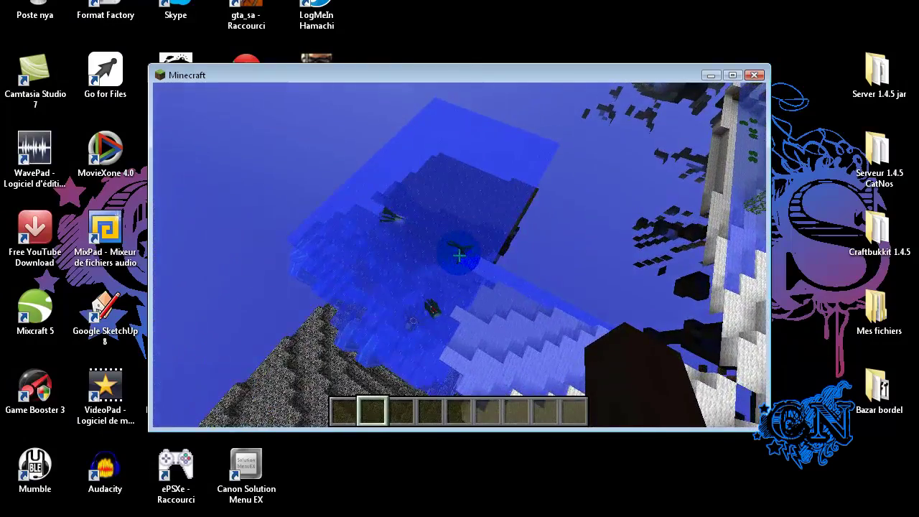
pyautogui.press('shift')
pyautogui.press('w')
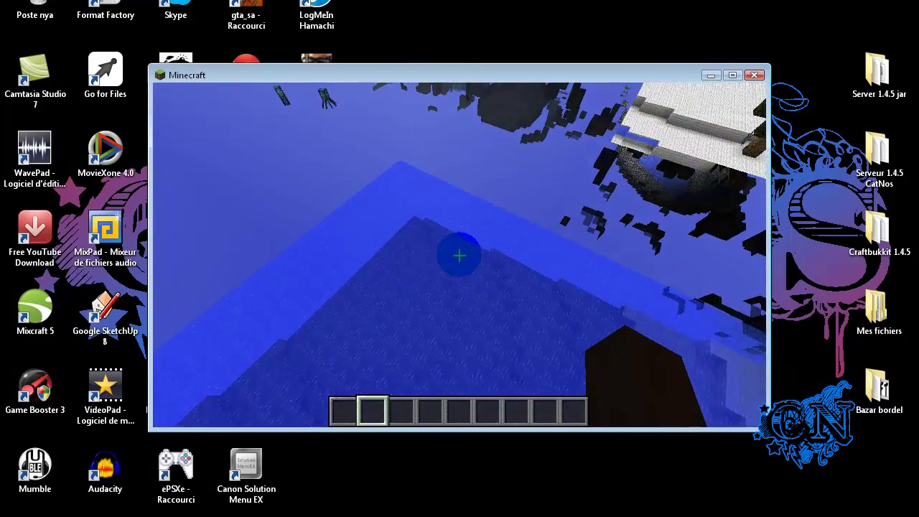
# - Fly along the water's edge and the outlying islands to examine the generated terrain, and close Minecraft
pyautogui.press('w')
pyautogui.press('s')
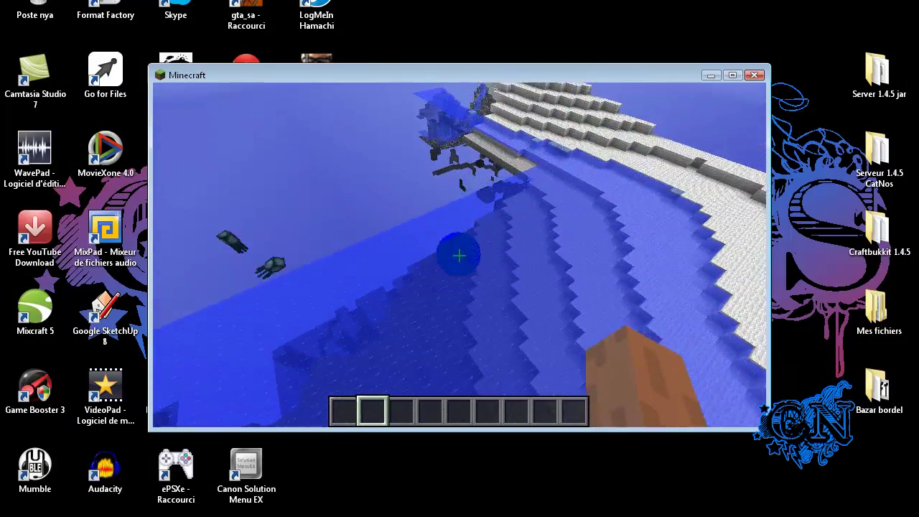
pyautogui.press('w')
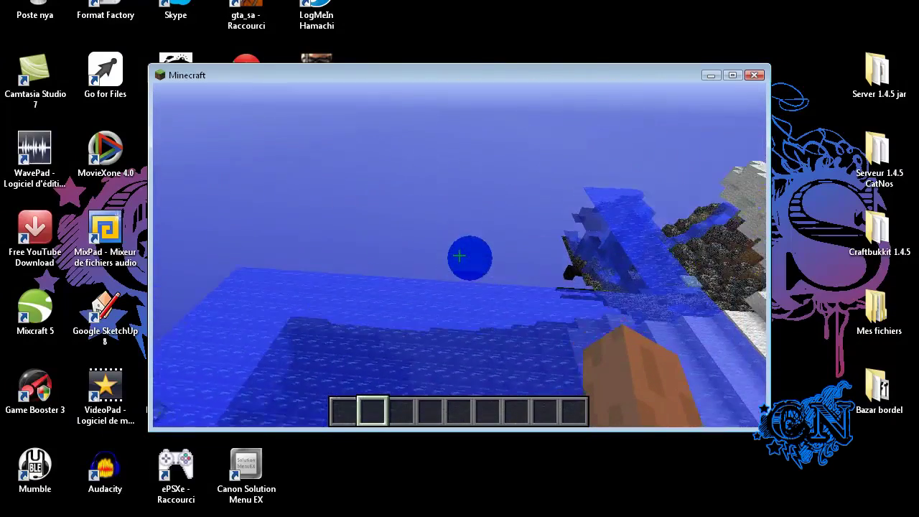
pyautogui.press('w')
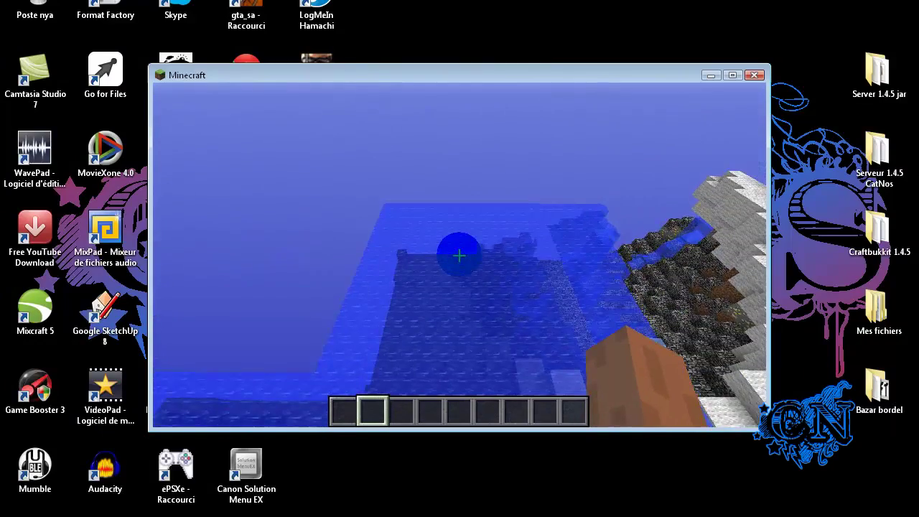
pyautogui.press('w')
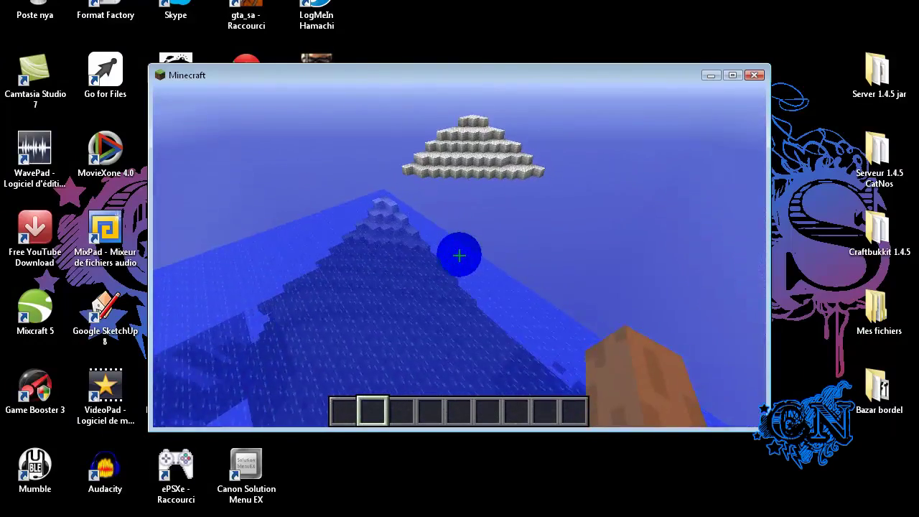
pyautogui.press('w')
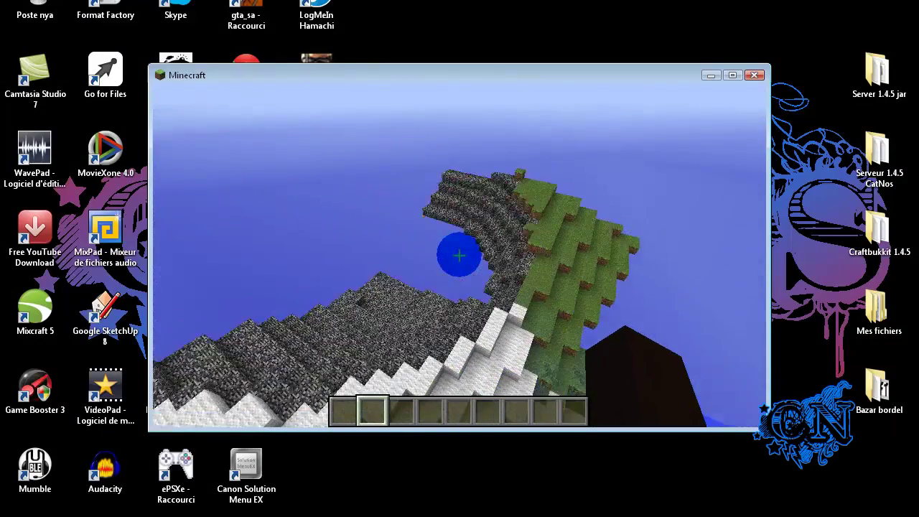
pyautogui.press('Escape')
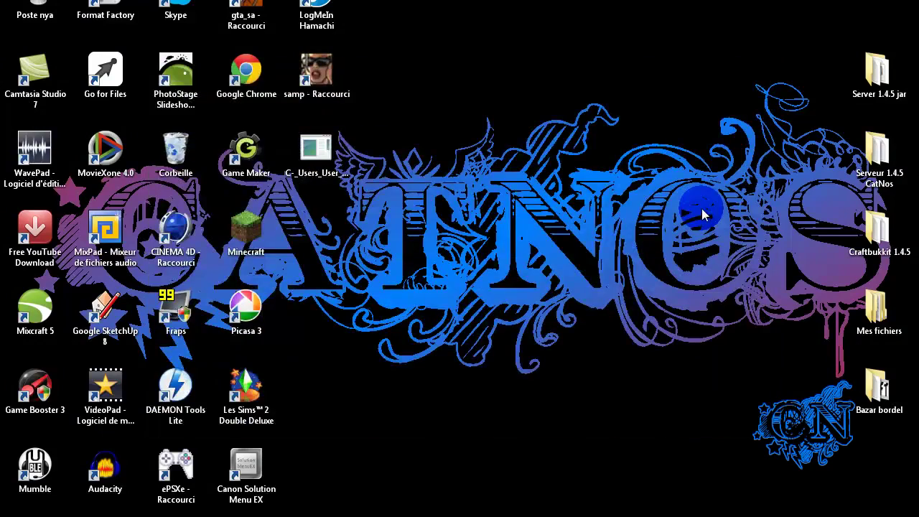
# - Switch to the WorldPainter V1.0.3 forum topic in the browser and go back up to the start of the page
pyautogui.click(614, 247)
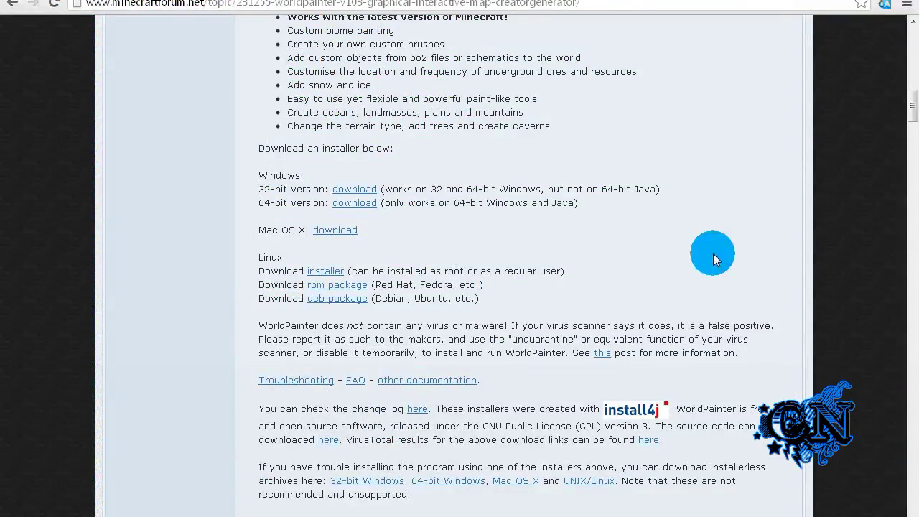
pyautogui.moveTo(908, 115); pyautogui.dragTo(913, 95)
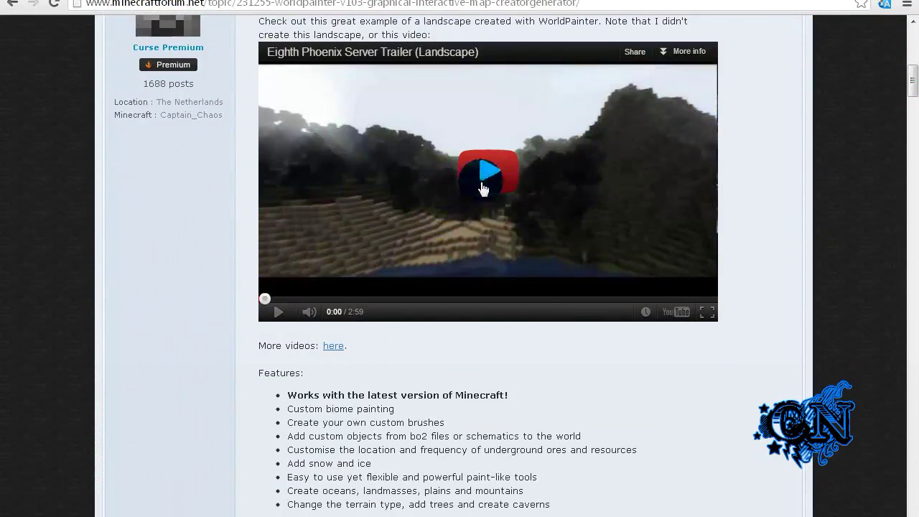
pyautogui.moveTo(911, 85); pyautogui.dragTo(916, 51)
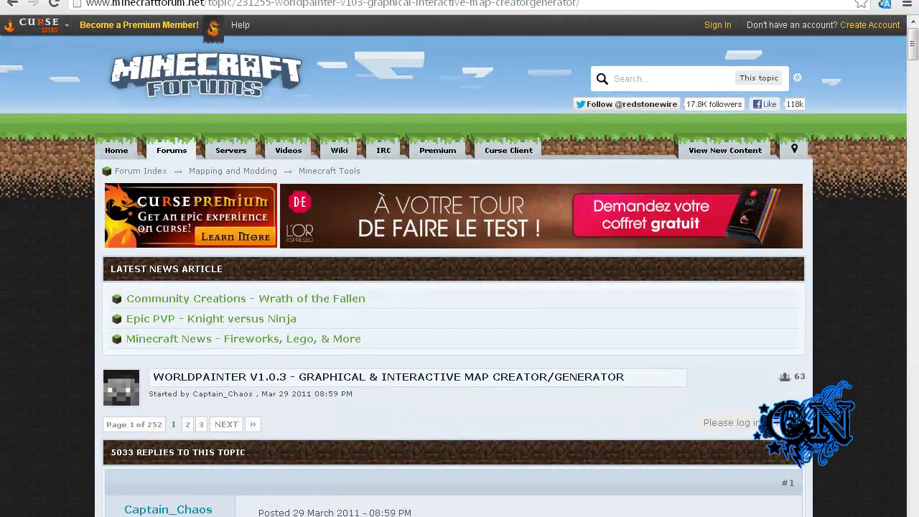
# - Check the worldpainter_1.0.3.exe entry in the browser's download list and return to the WorldPainter forum topic
pyautogui.click(264, 0)
pyautogui.click(231, 128)
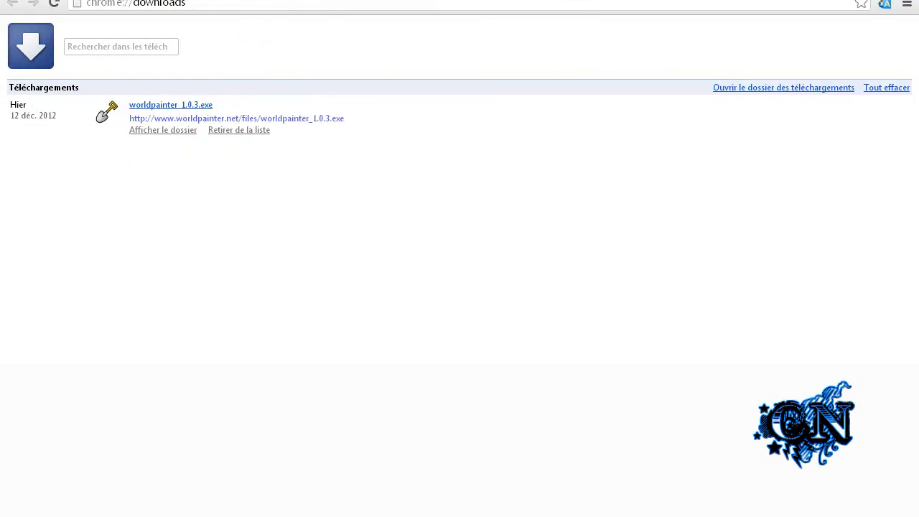
pyautogui.click(144, 0)
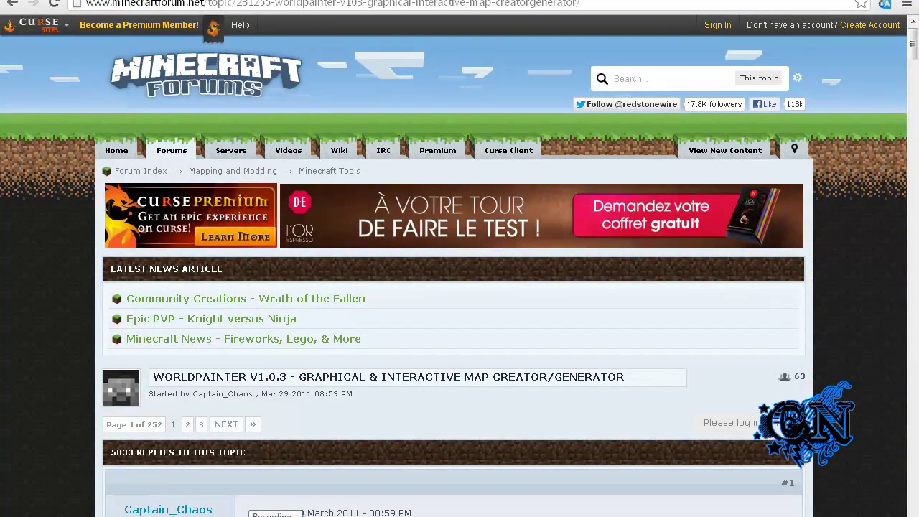
# - Read through the topic's first post, from the features and installer downloads to the donation, linking and FAQ sections
pyautogui.click(276, 516)
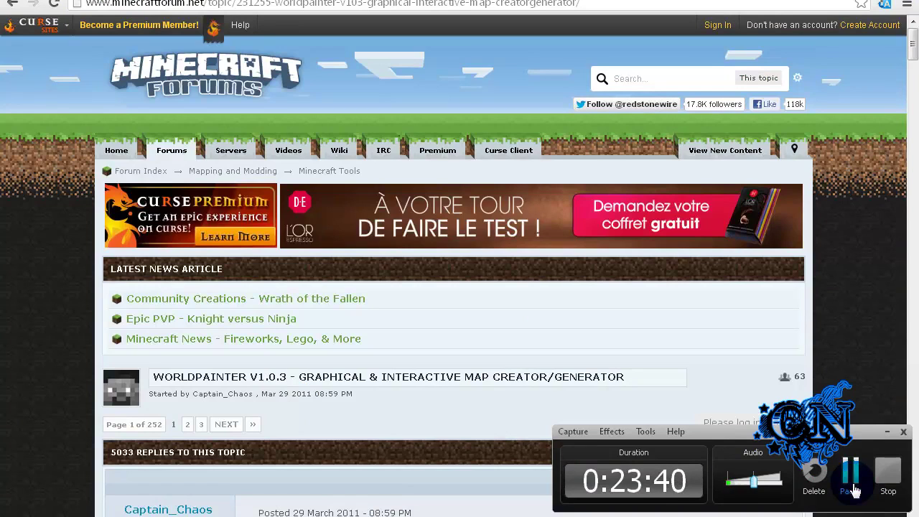
pyautogui.moveTo(915, 44); pyautogui.dragTo(915, 82)
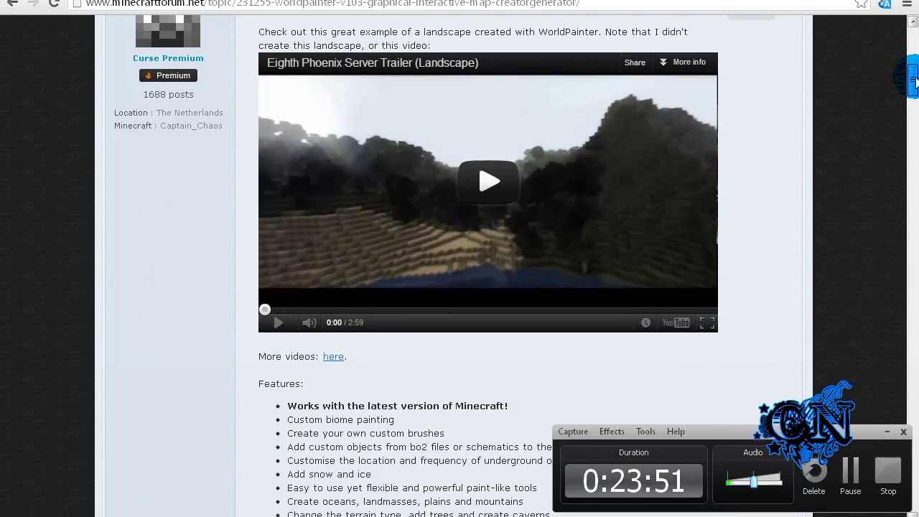
pyautogui.moveTo(916, 80); pyautogui.dragTo(916, 104)
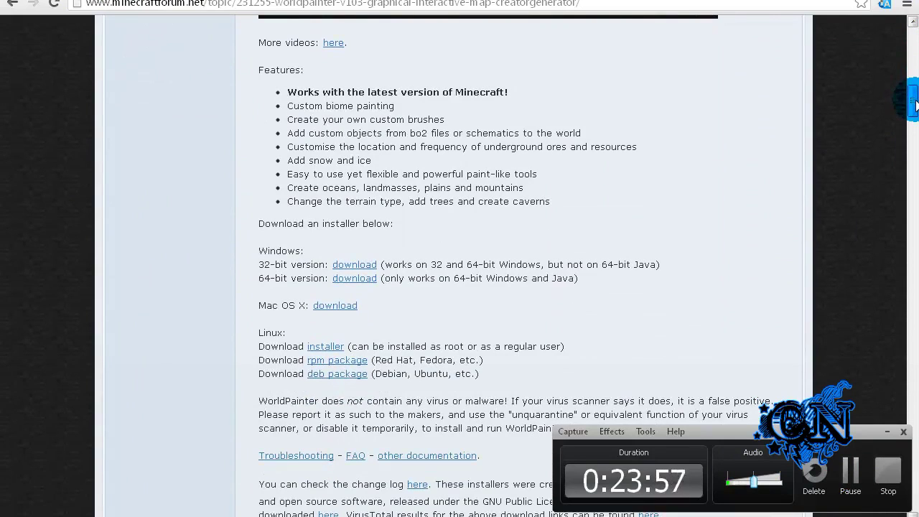
pyautogui.moveTo(916, 105); pyautogui.dragTo(916, 117)
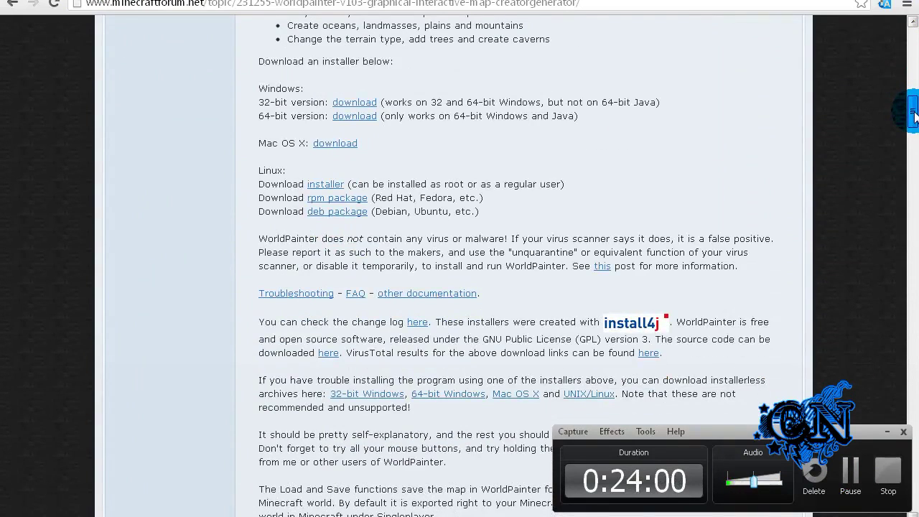
pyautogui.moveTo(915, 115); pyautogui.dragTo(915, 159)
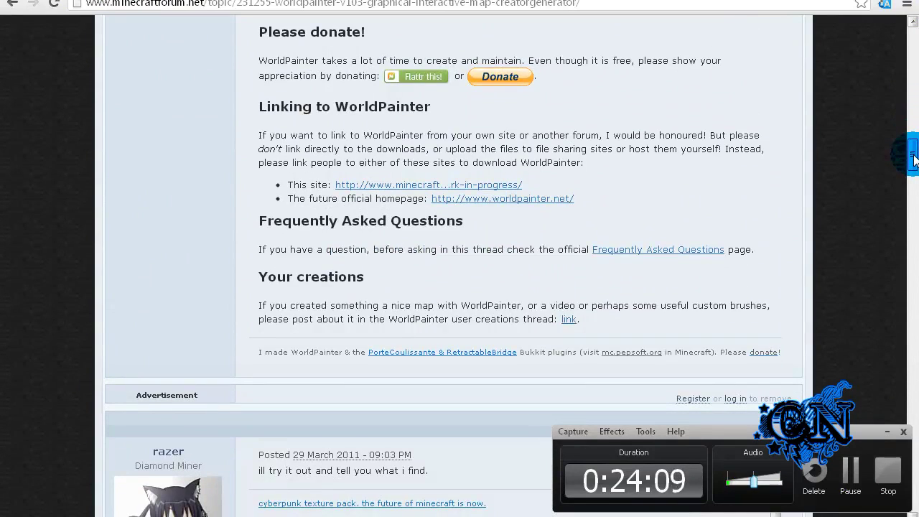